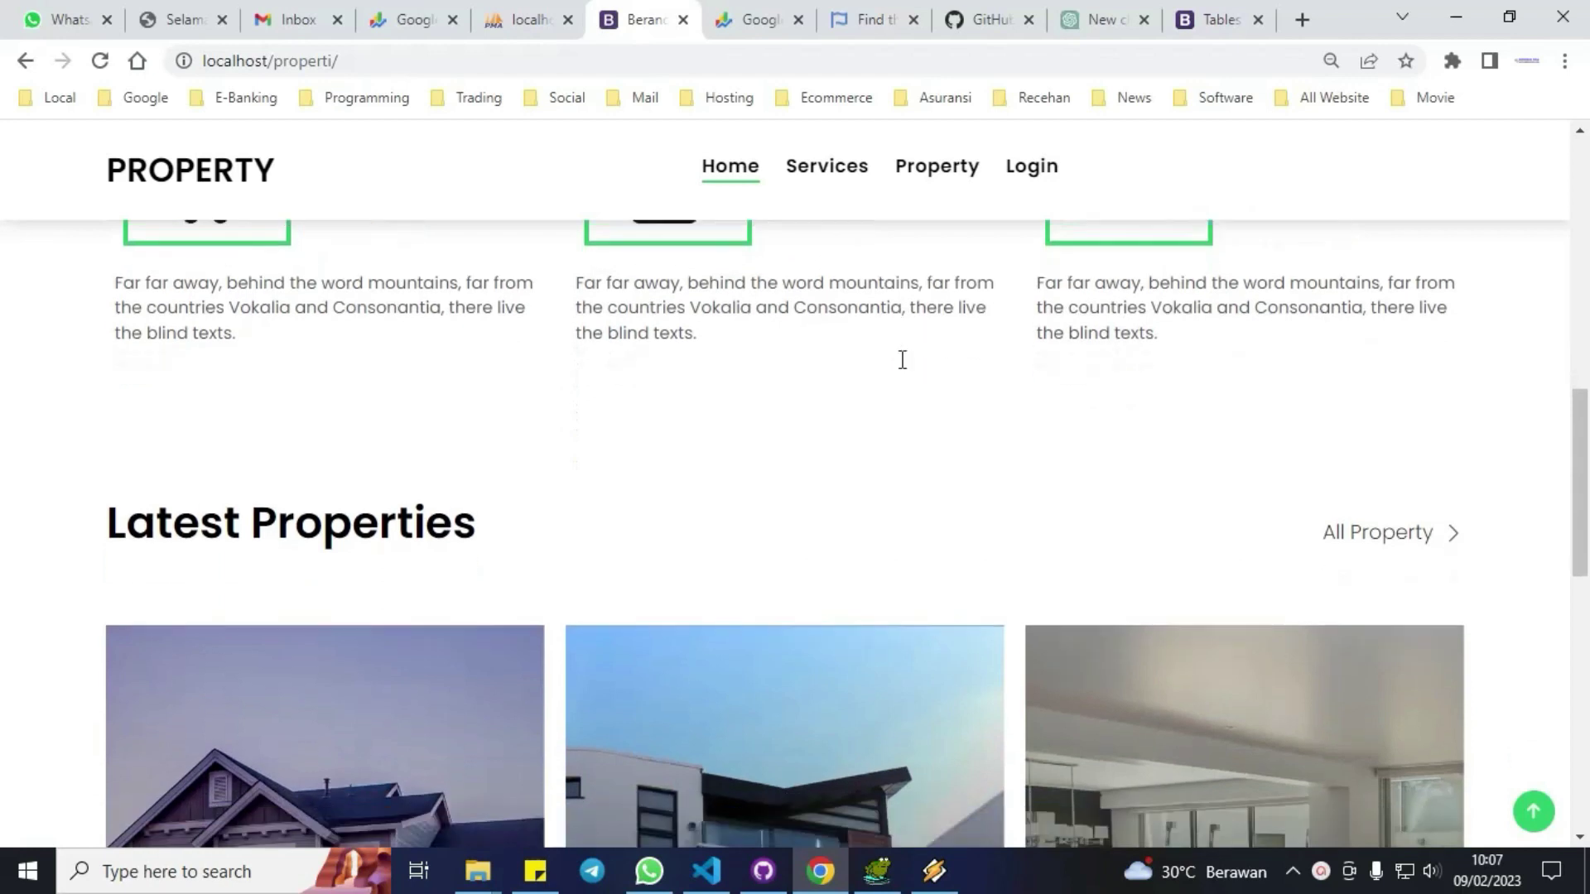
Browse the homepage sections and footer, then go to the All Property listing.
{"action": "scroll", "coordinate": [901, 359], "scroll_direction": "down", "scroll_amount": 5}
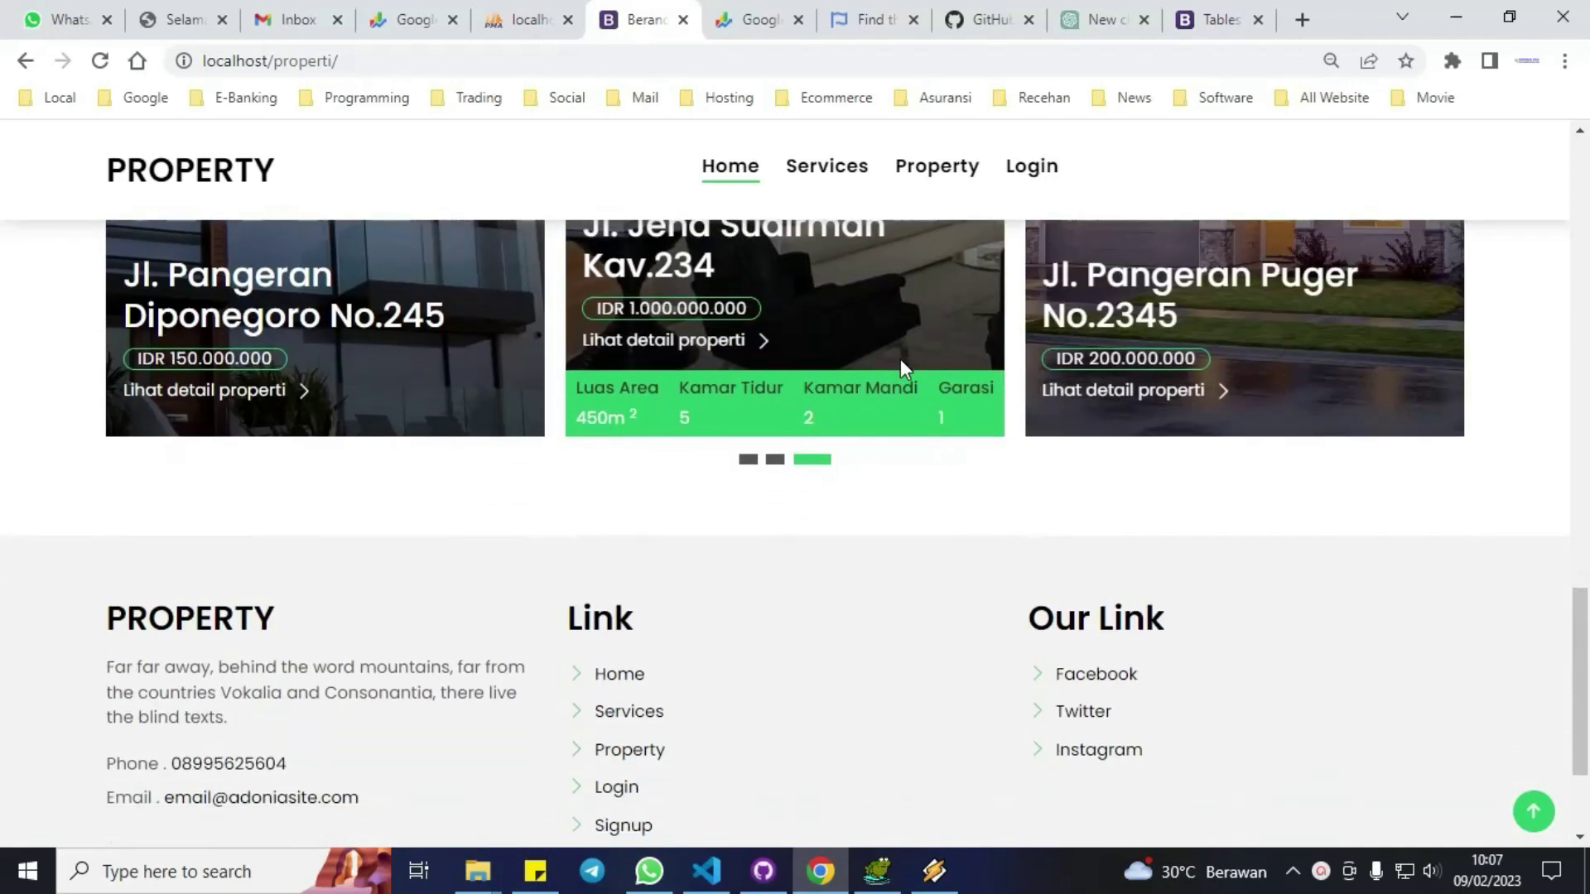
{"action": "scroll", "coordinate": [901, 361], "scroll_direction": "down", "scroll_amount": 3}
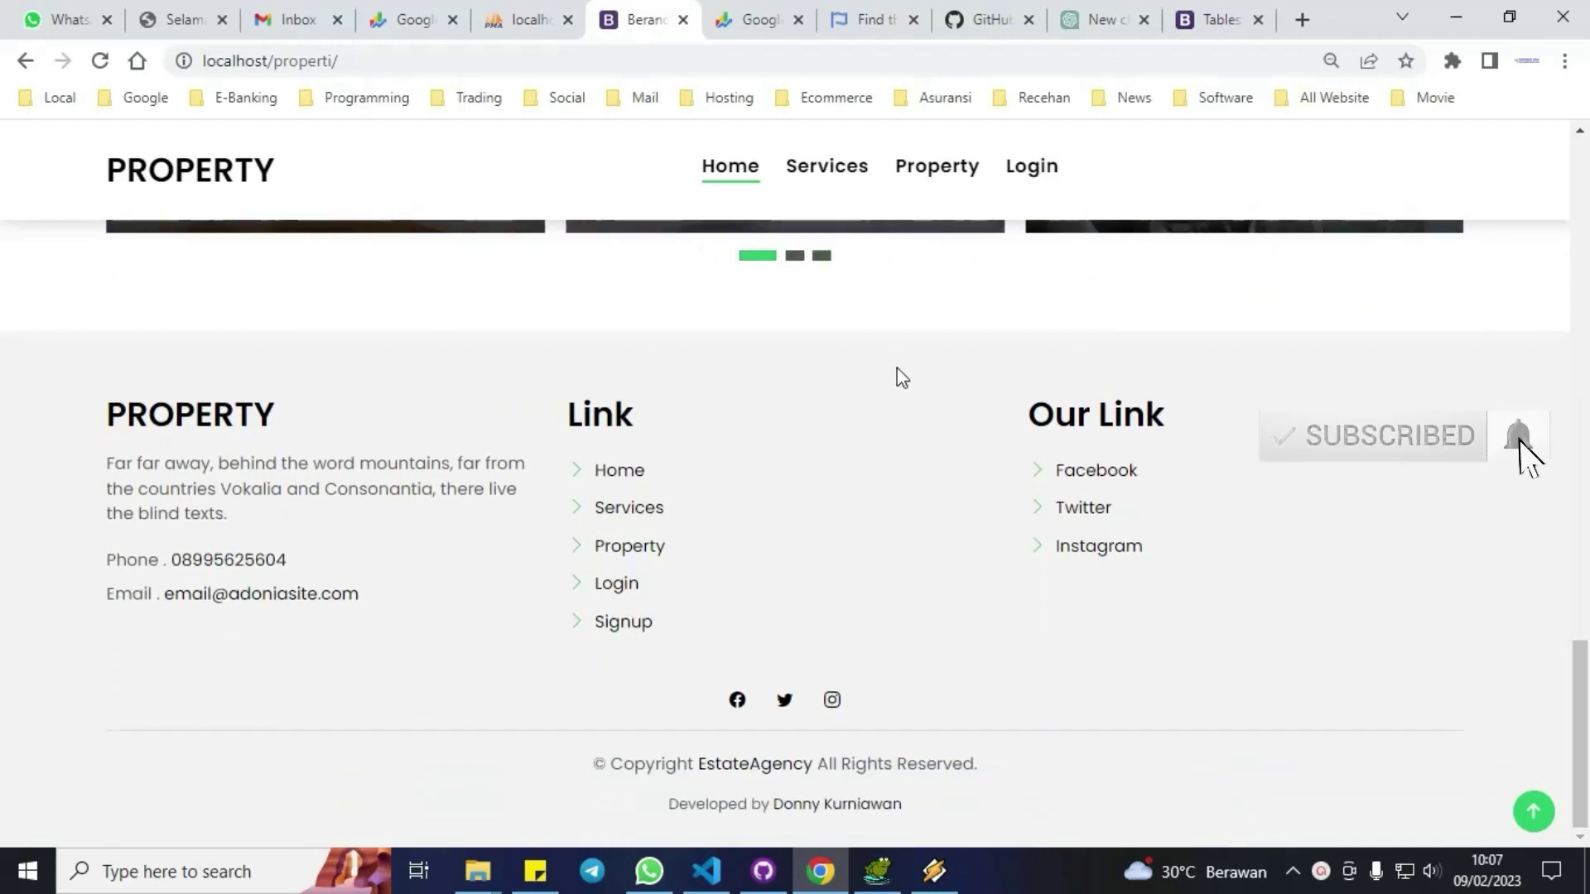
{"action": "scroll", "coordinate": [898, 369], "scroll_direction": "up", "scroll_amount": 4}
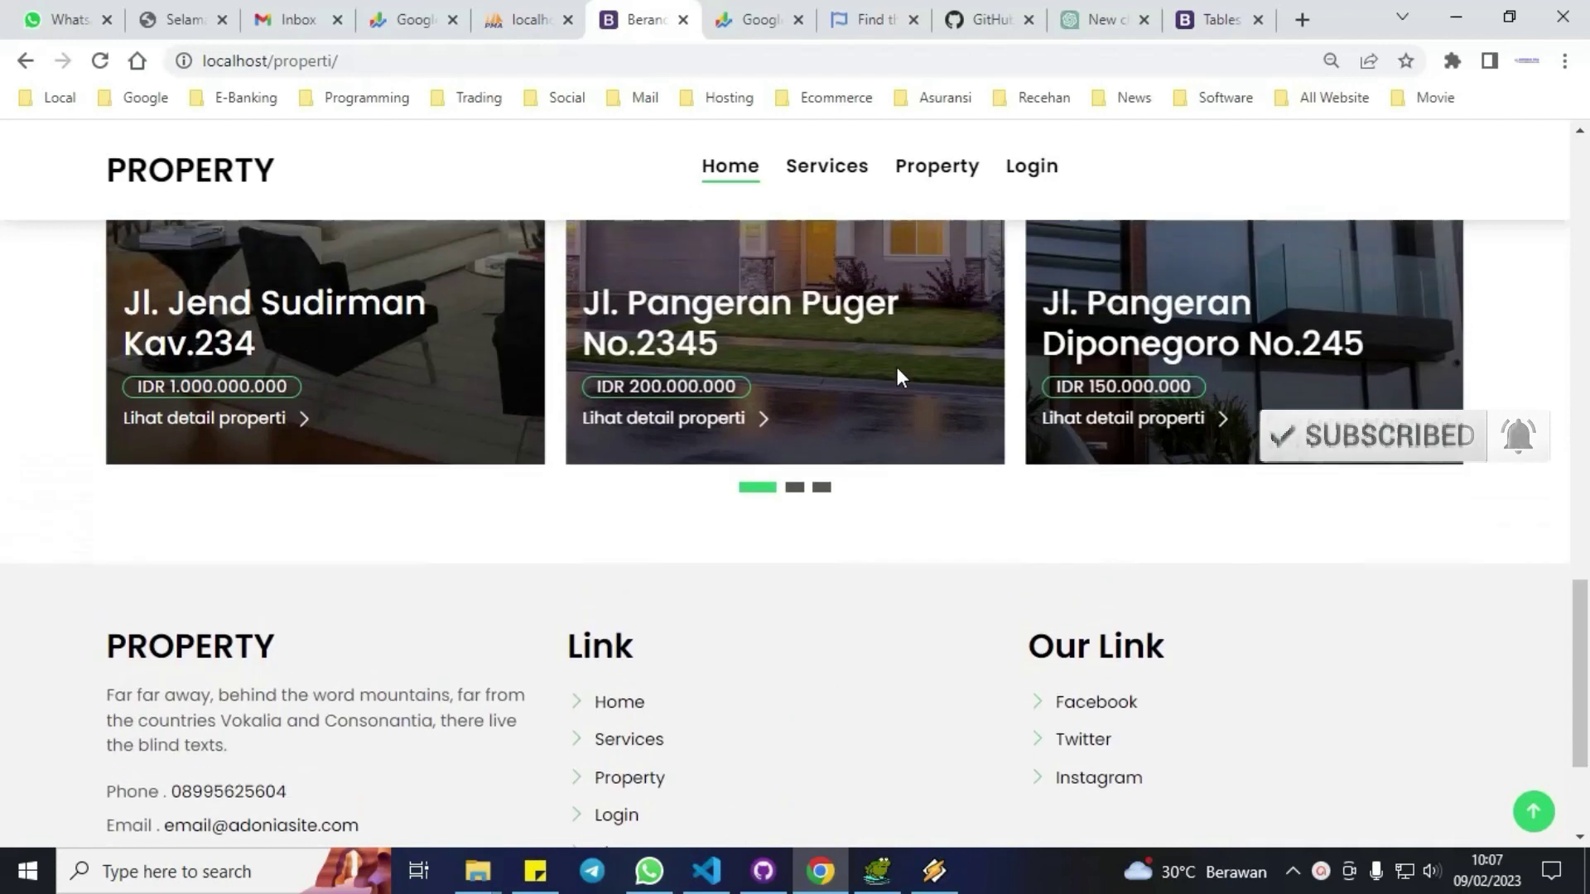
{"action": "scroll", "coordinate": [897, 366], "scroll_direction": "up", "scroll_amount": 5}
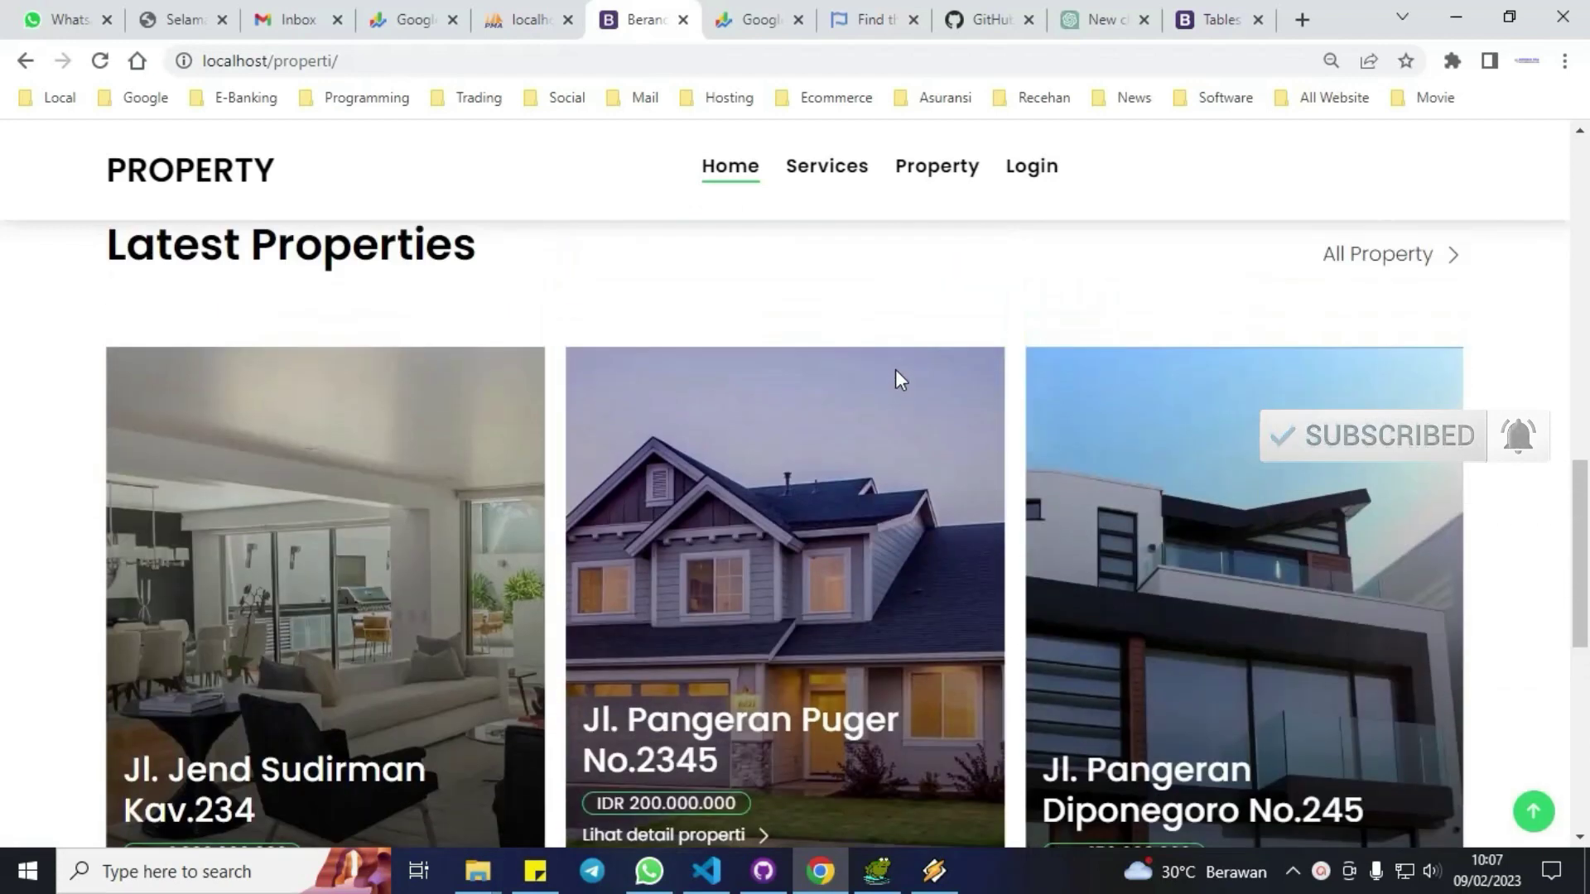
{"action": "scroll", "coordinate": [897, 370], "scroll_direction": "up", "scroll_amount": 6}
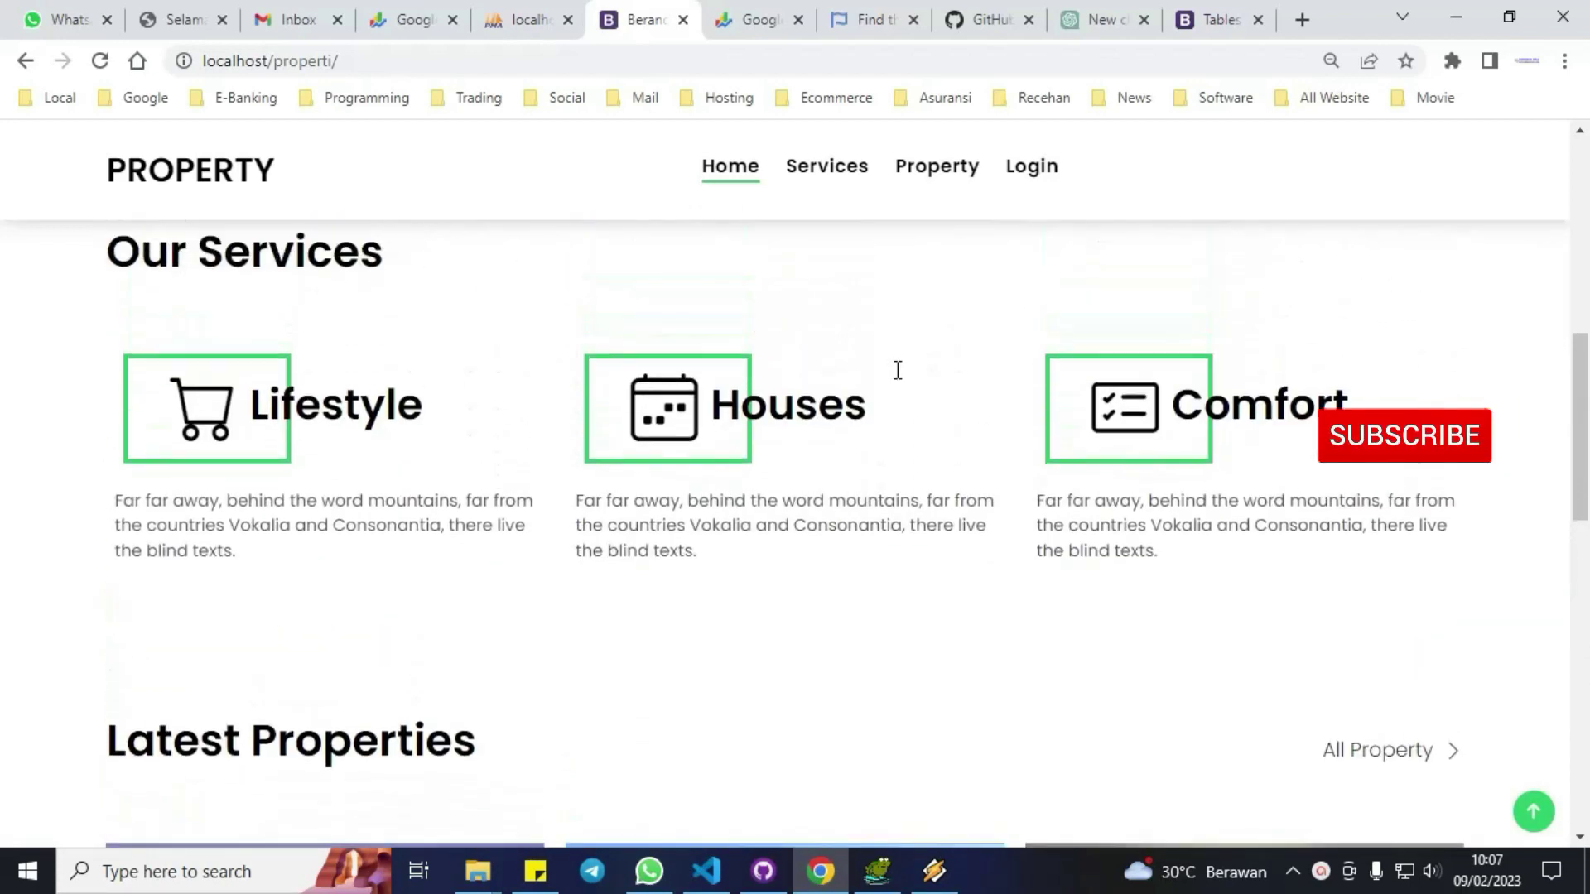
{"action": "scroll", "coordinate": [898, 370], "scroll_direction": "up", "scroll_amount": 7}
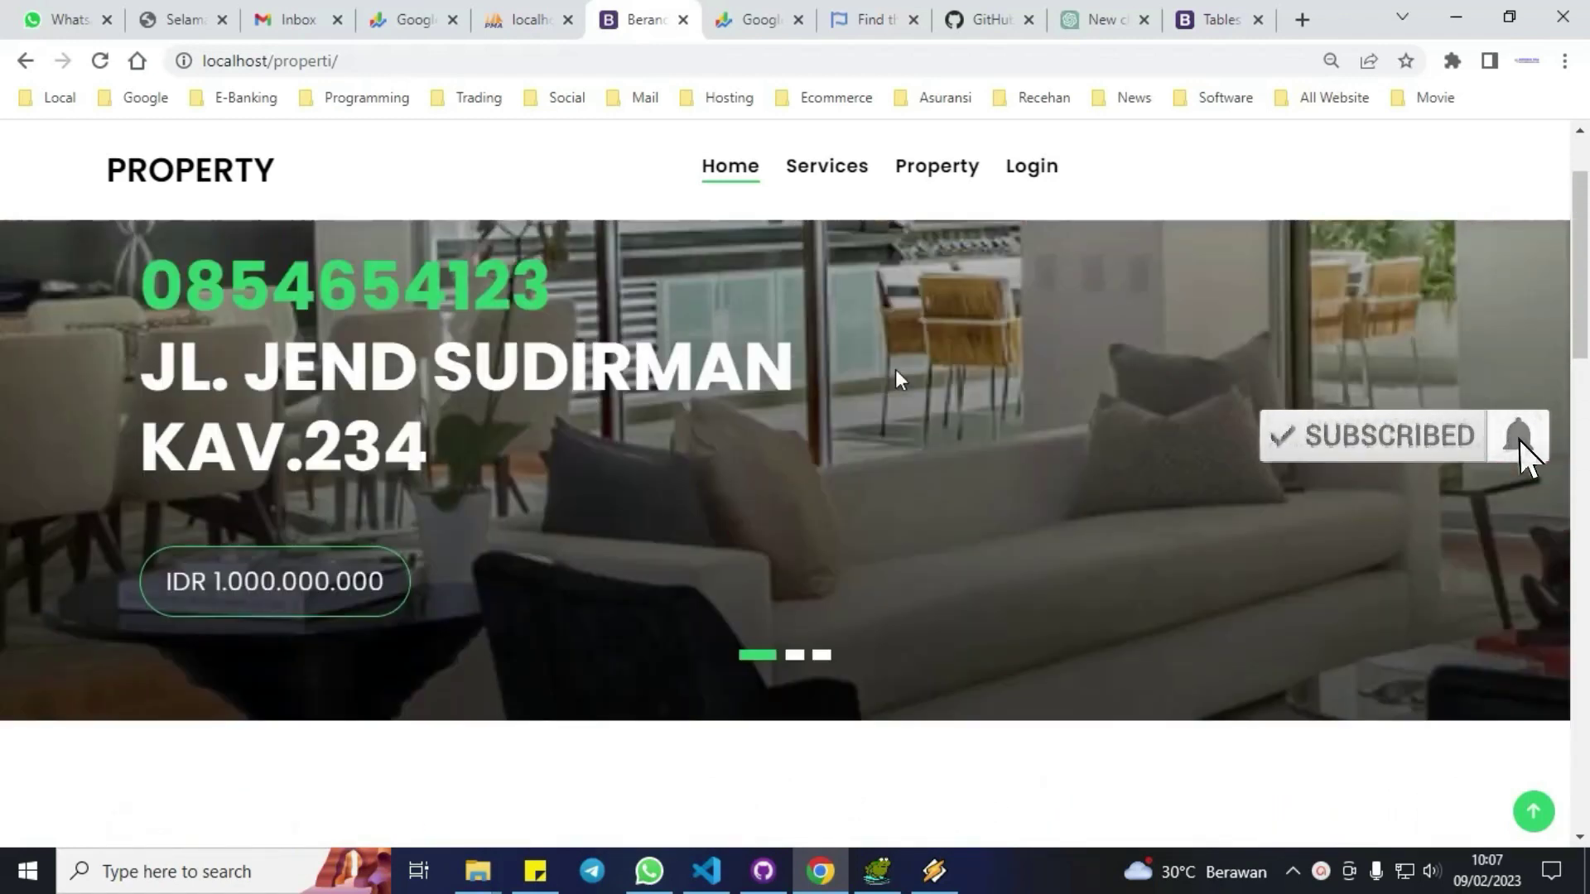
{"action": "scroll", "coordinate": [895, 379], "scroll_direction": "down", "scroll_amount": 10}
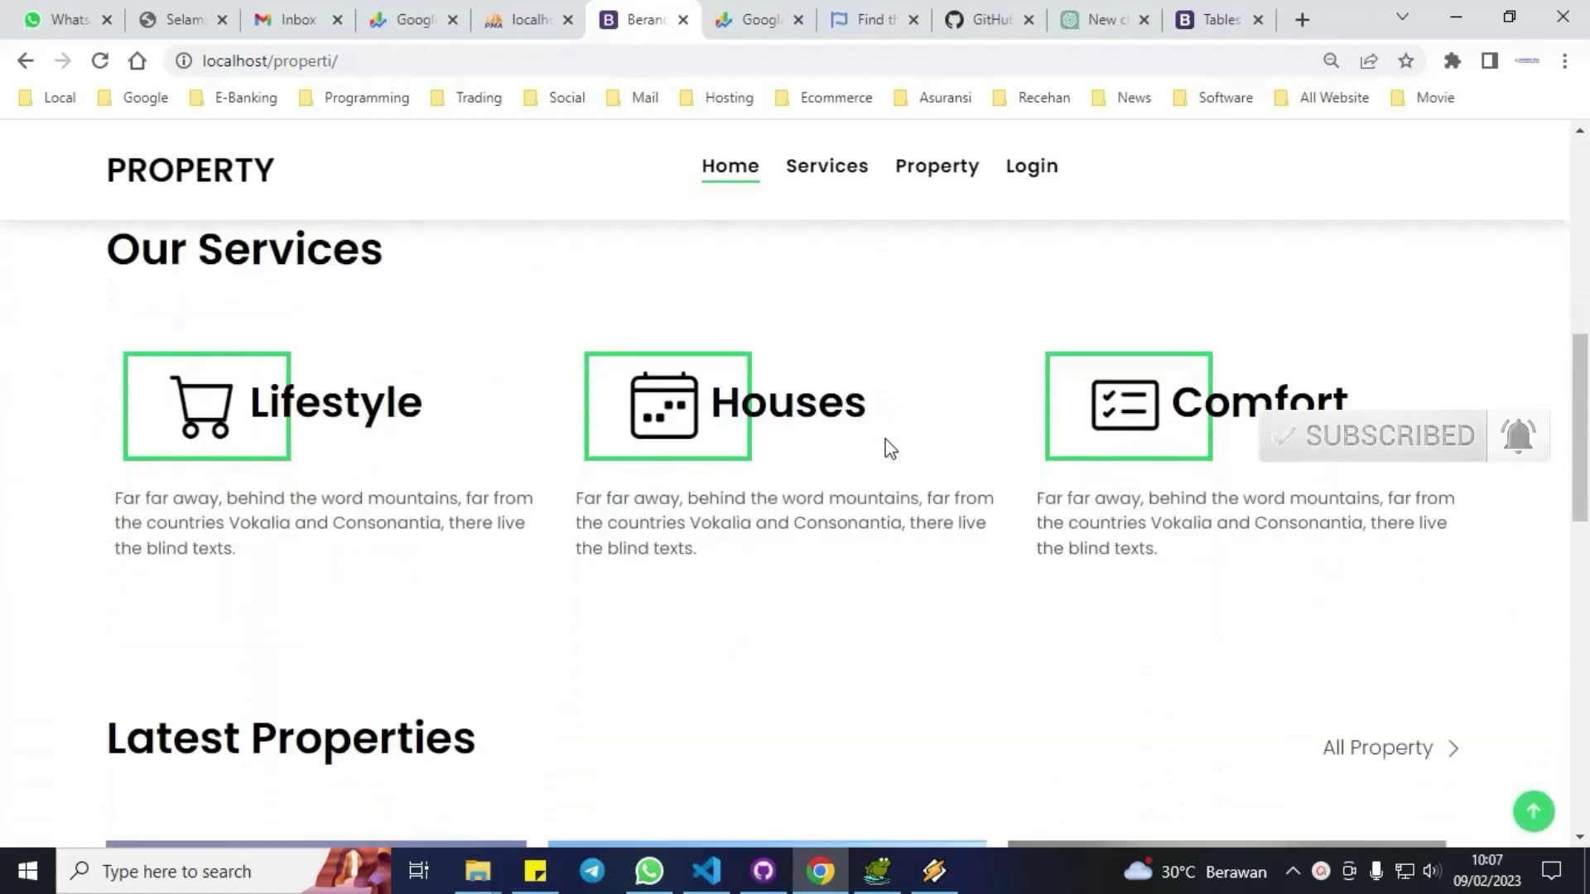
{"action": "left_click", "coordinate": [1401, 694]}
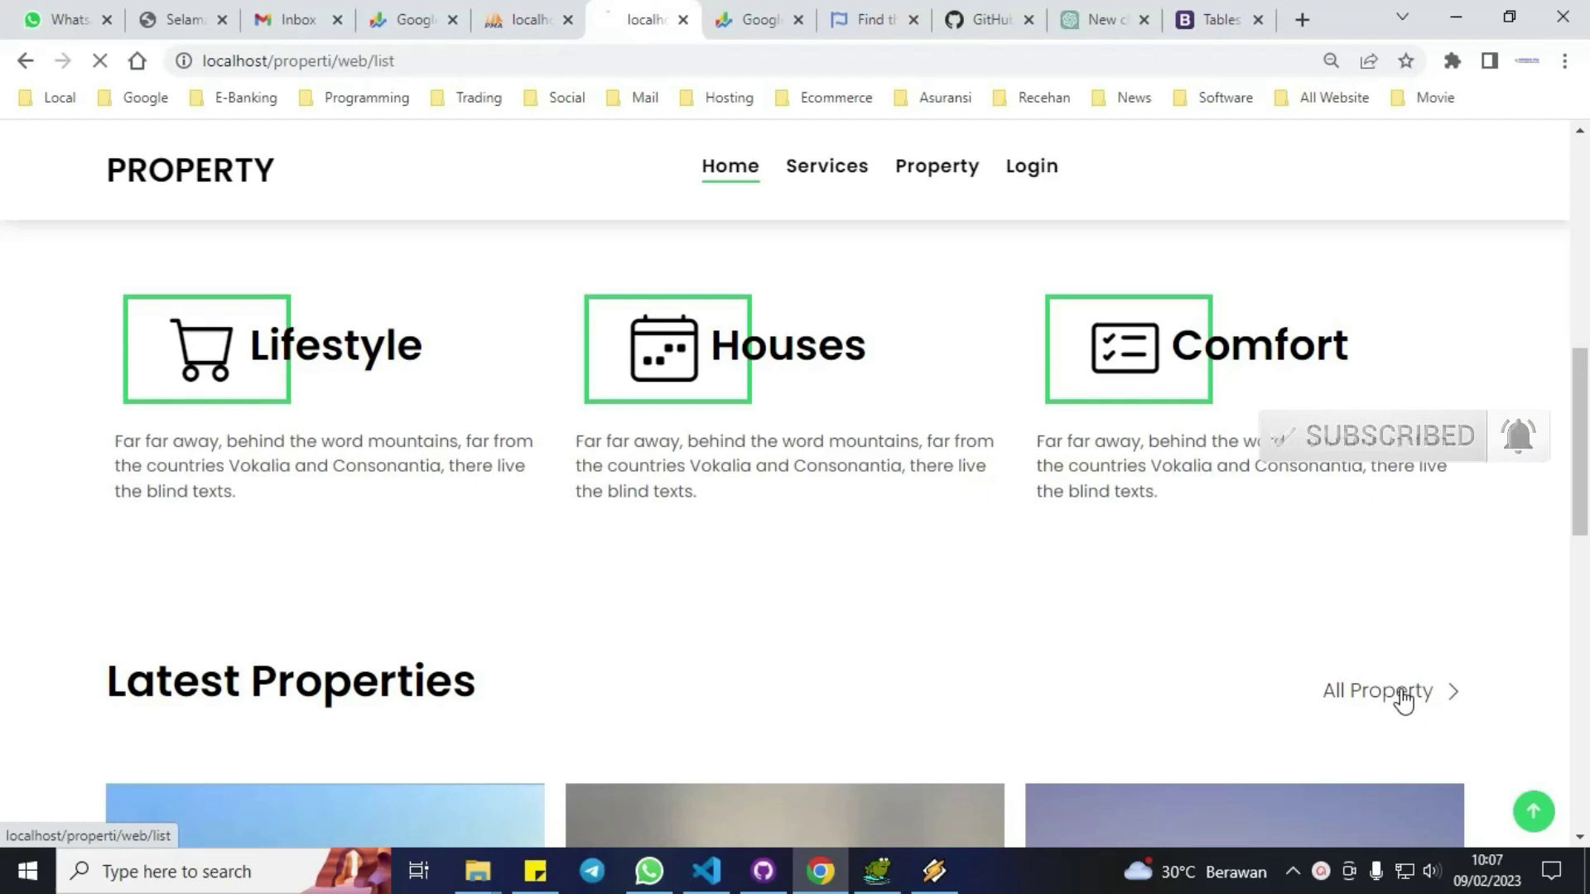
{"action": "scroll", "coordinate": [796, 460], "scroll_direction": "down", "scroll_amount": 3}
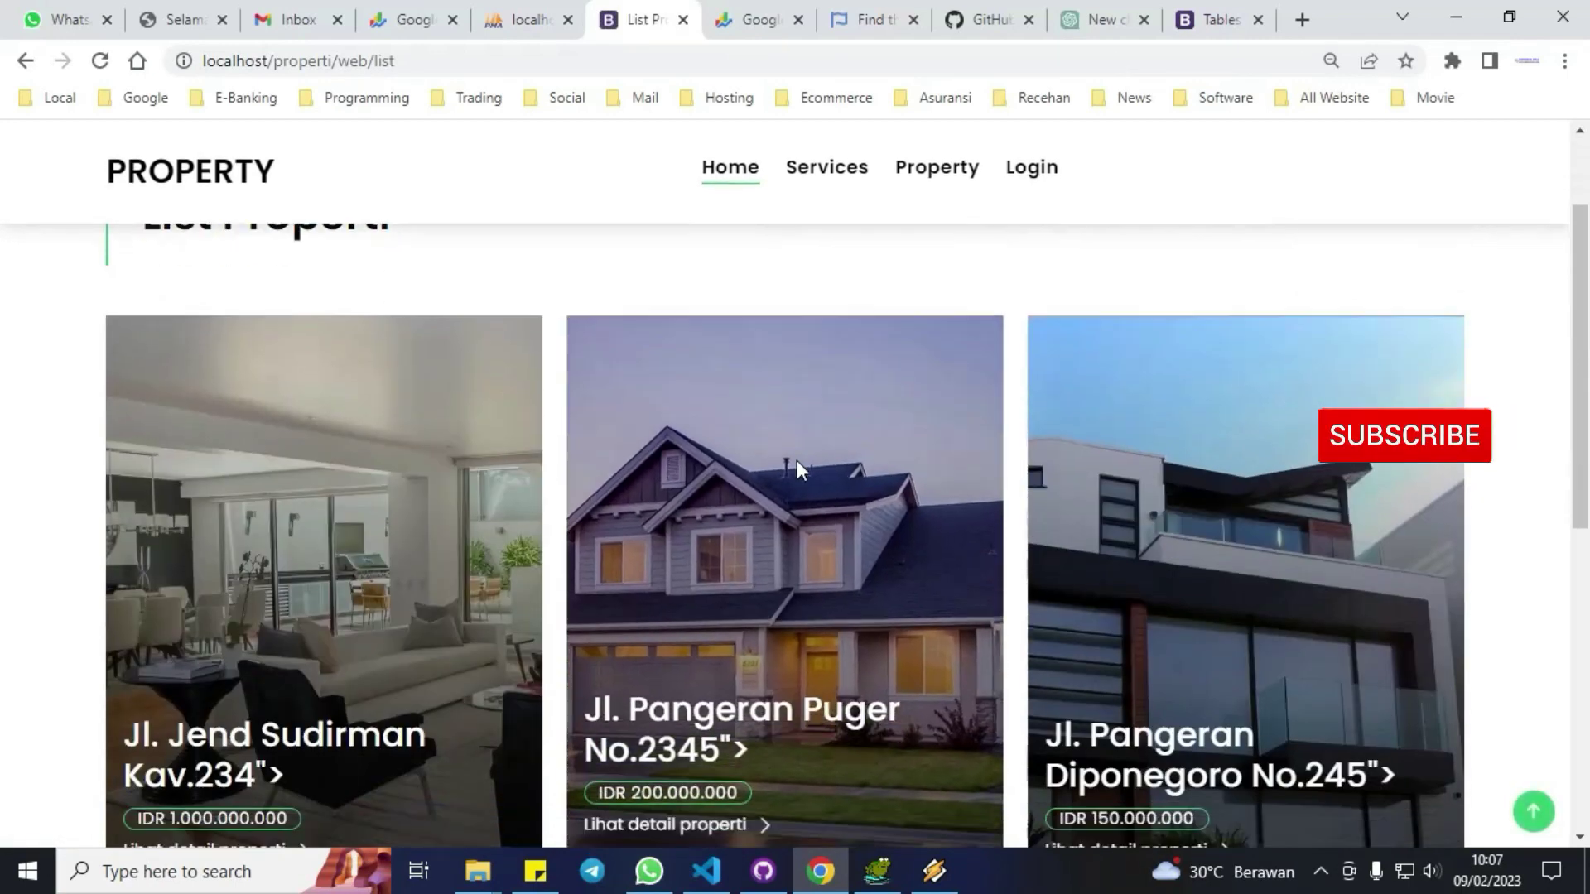
{"action": "scroll", "coordinate": [797, 460], "scroll_direction": "down", "scroll_amount": 4}
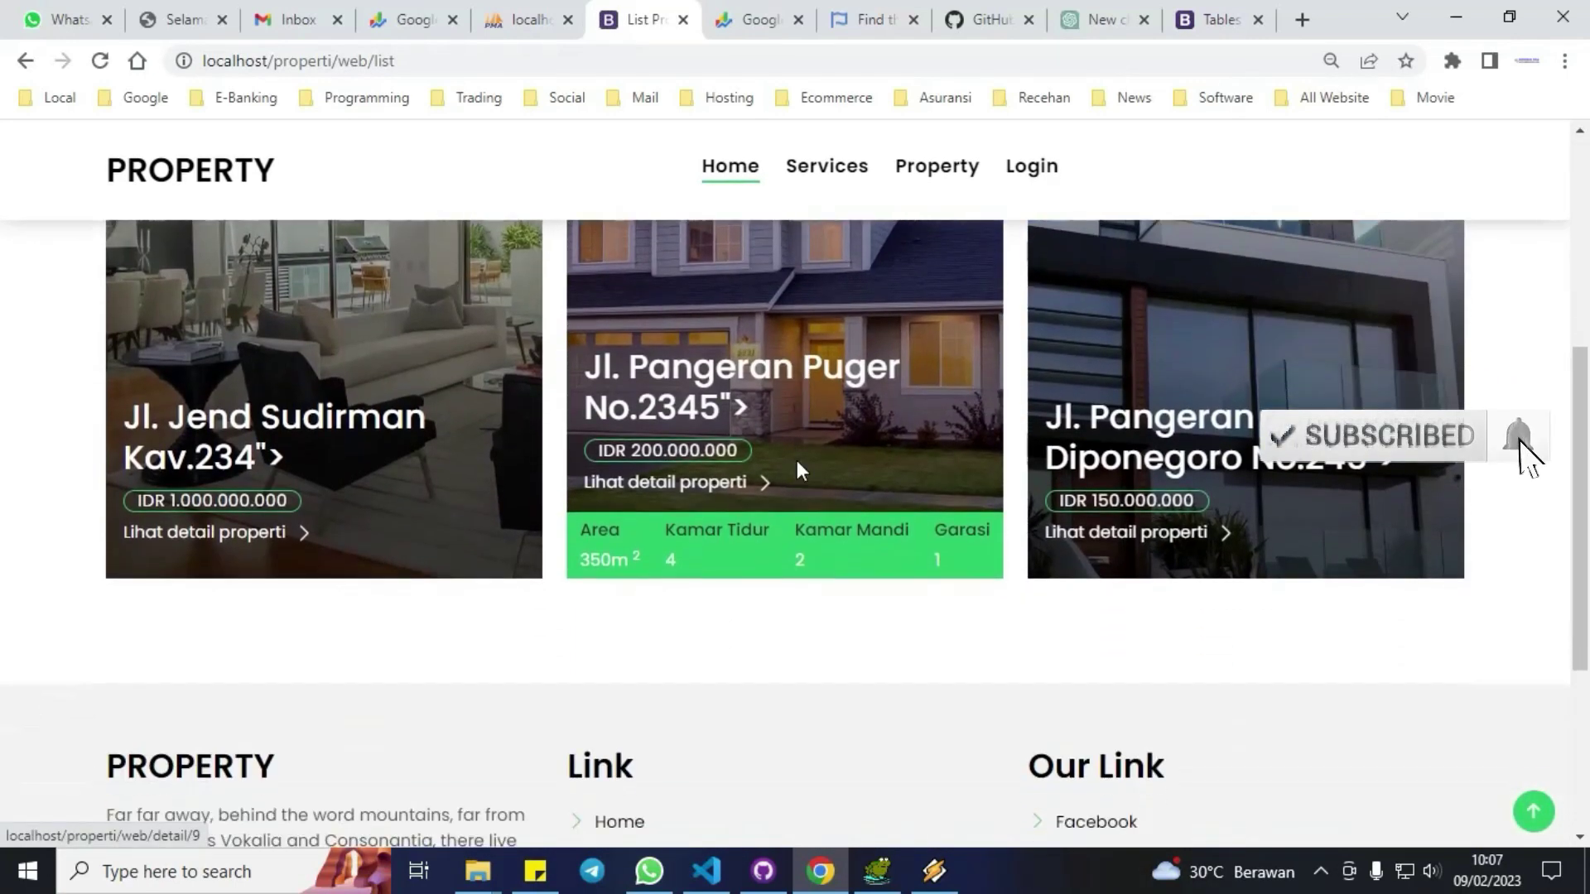
{"action": "scroll", "coordinate": [796, 460], "scroll_direction": "down", "scroll_amount": 3}
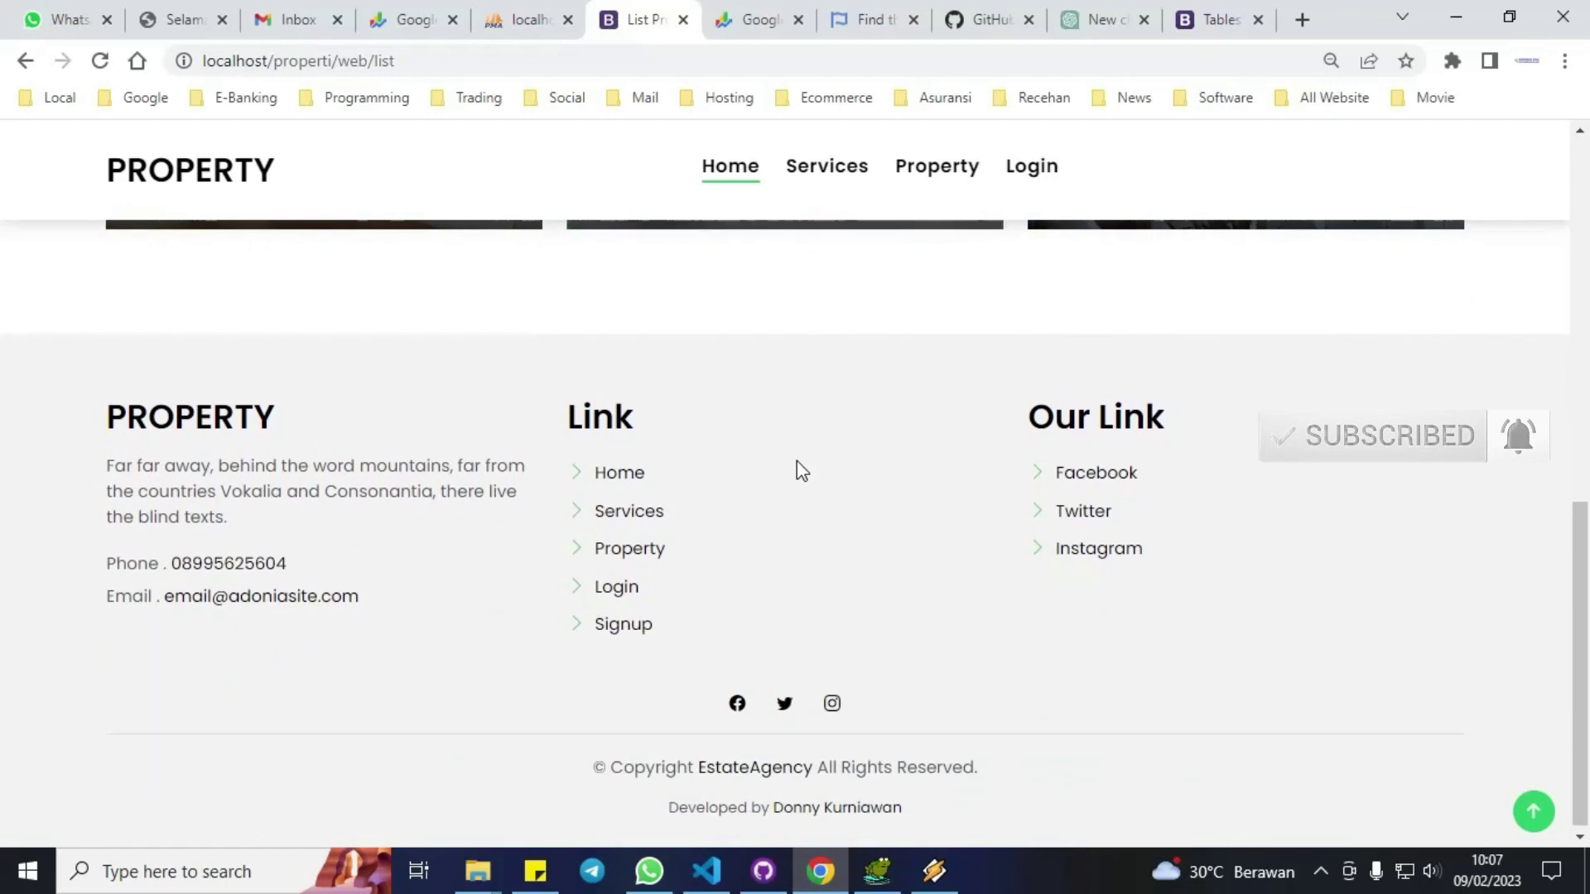
{"action": "scroll", "coordinate": [797, 460], "scroll_direction": "up", "scroll_amount": 1}
{"action": "scroll", "coordinate": [797, 468], "scroll_direction": "up", "scroll_amount": 4}
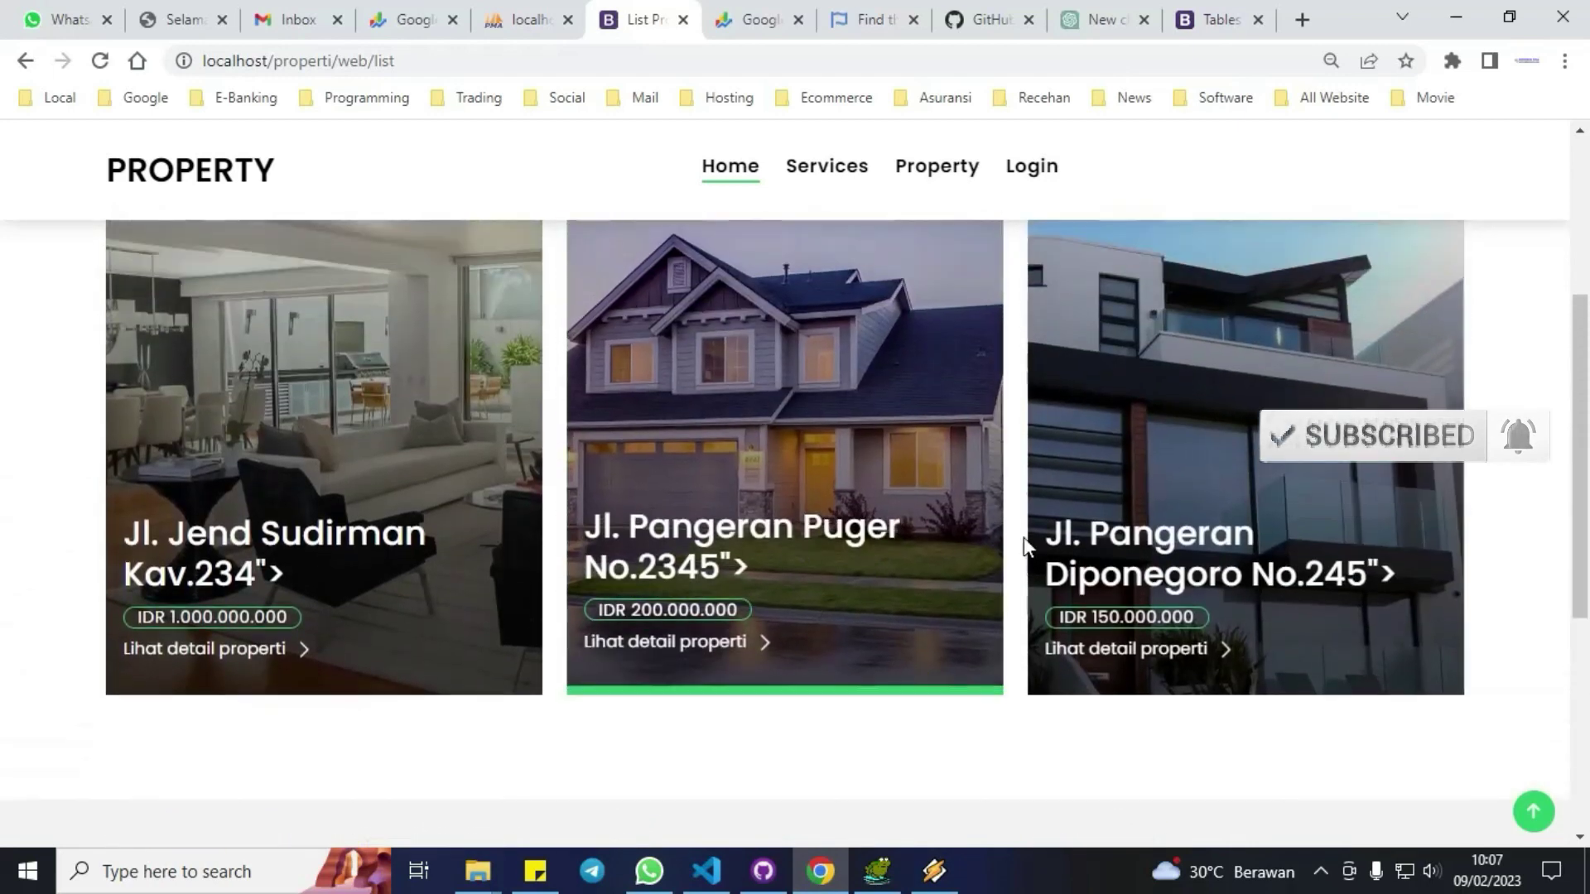
{"action": "left_click", "coordinate": [1159, 546]}
View the house's second and third photos and read through its price, summary and facilities.
{"action": "scroll", "coordinate": [798, 472], "scroll_direction": "down", "scroll_amount": 4}
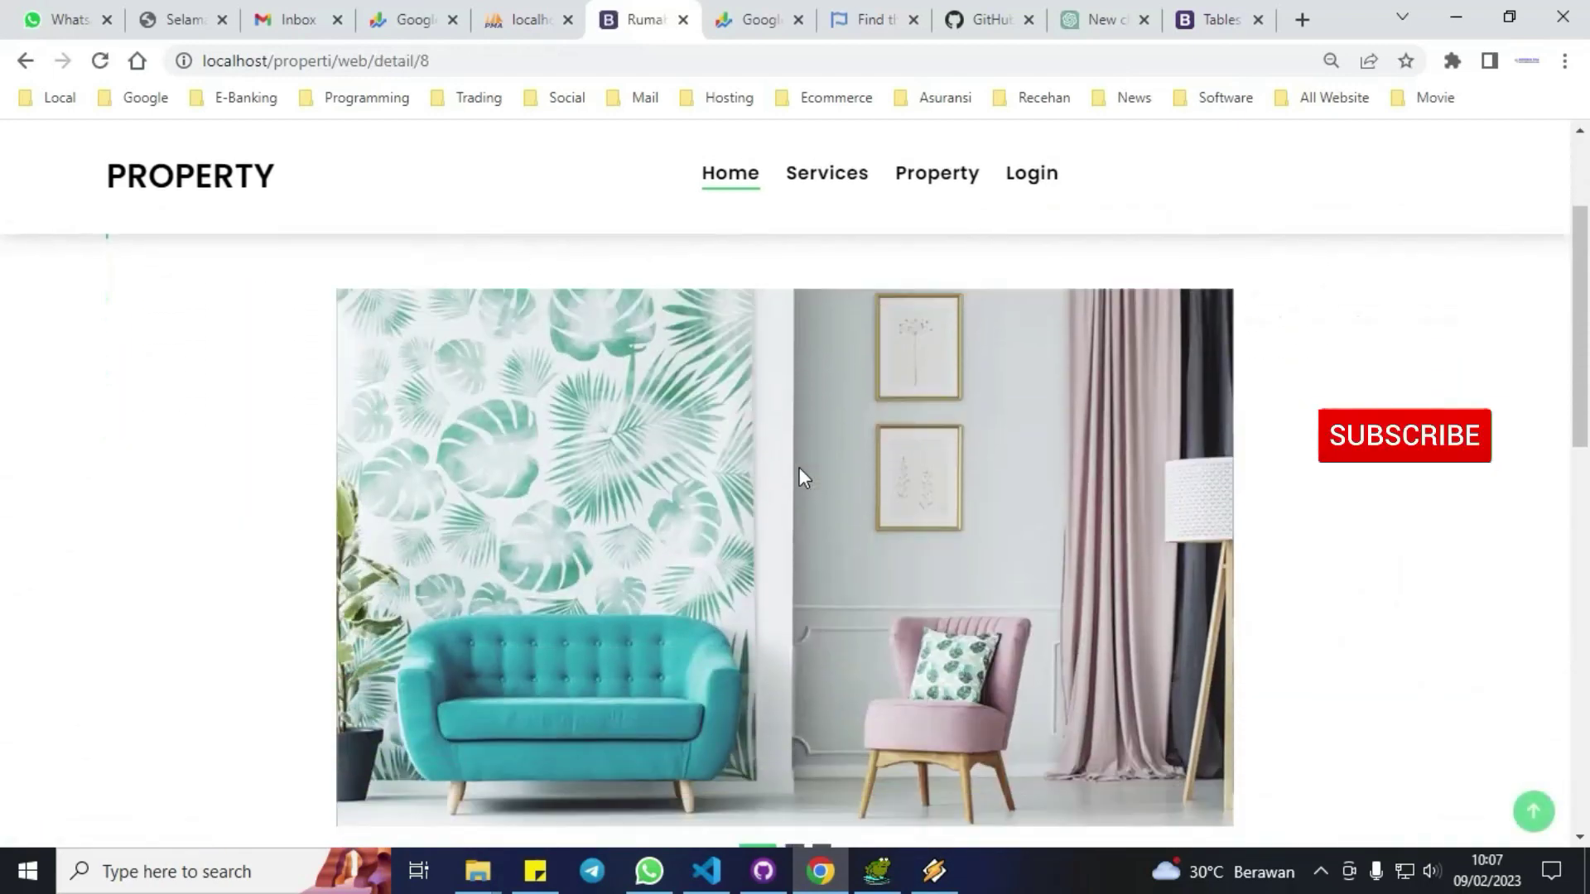
{"action": "left_click", "coordinate": [794, 701]}
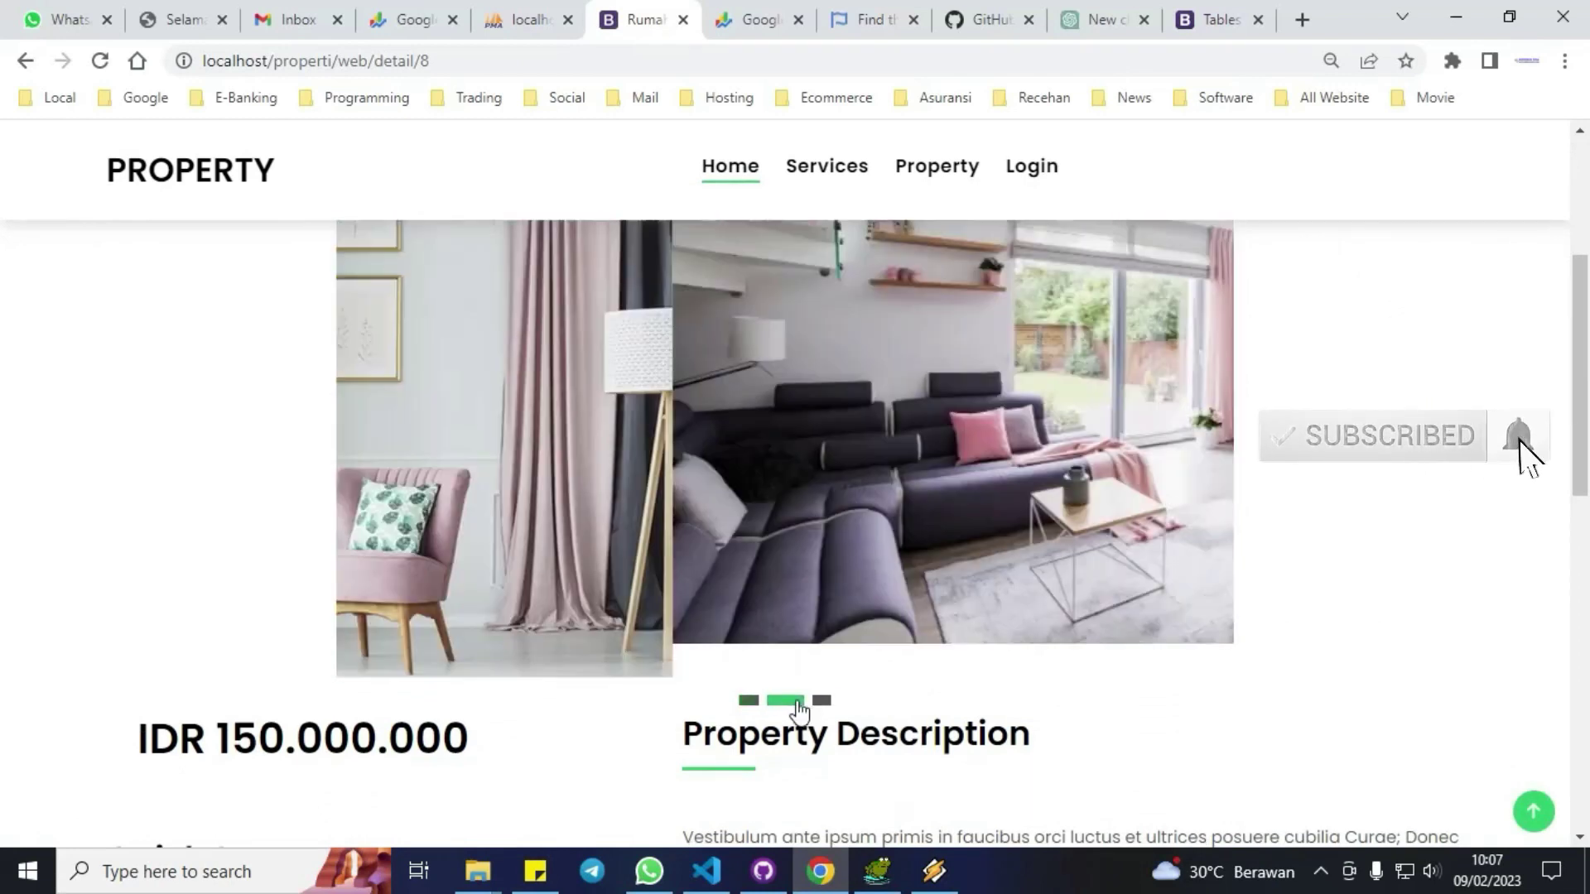
{"action": "left_click", "coordinate": [821, 702]}
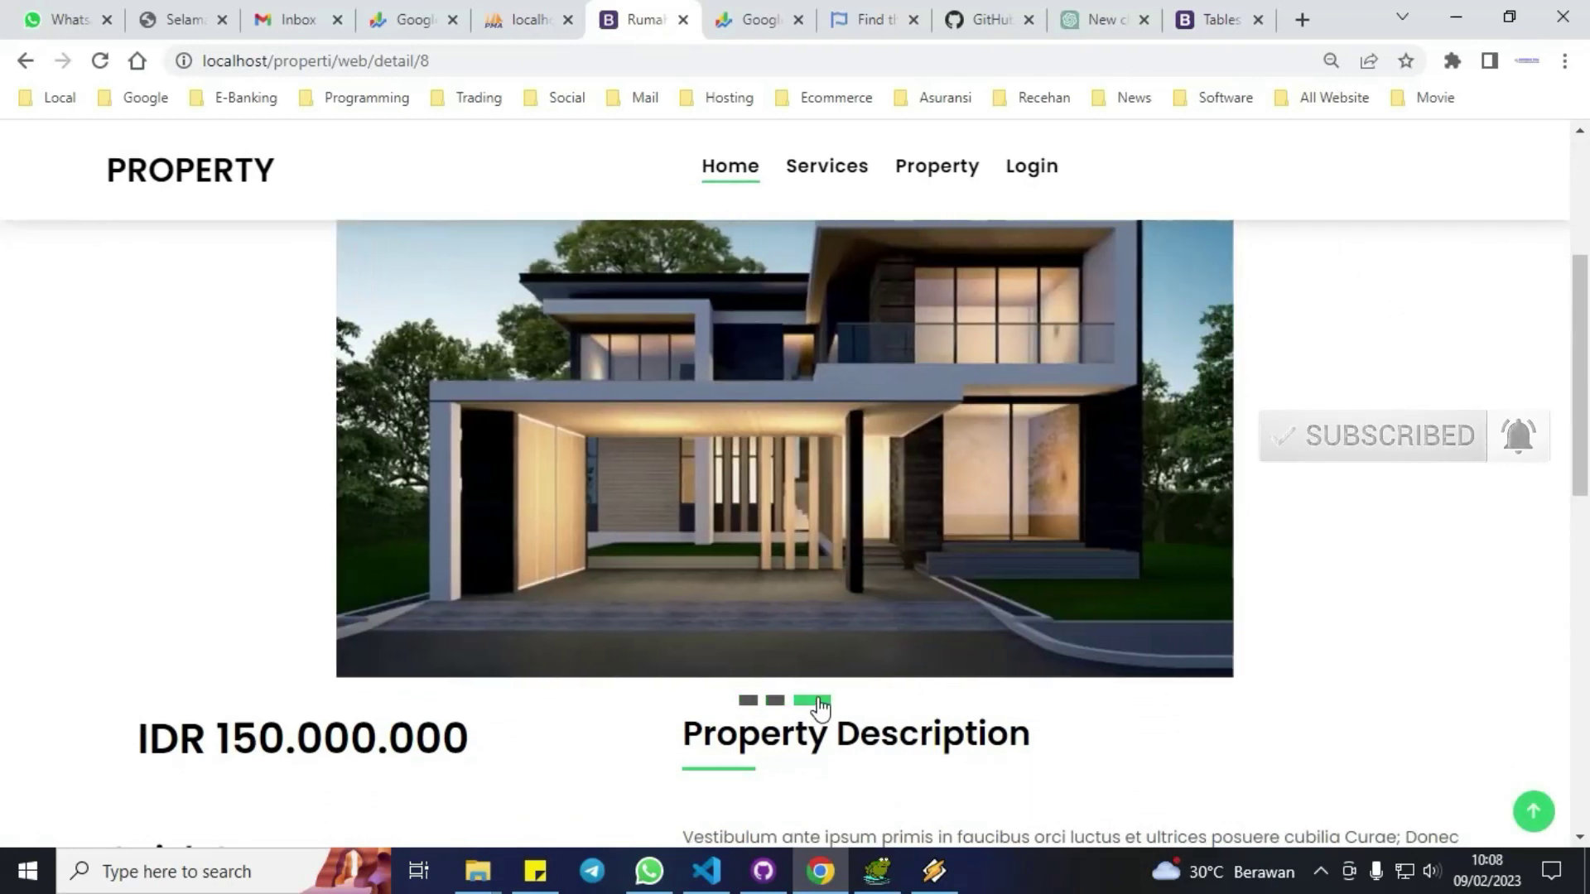
{"action": "scroll", "coordinate": [820, 708], "scroll_direction": "down", "scroll_amount": 4}
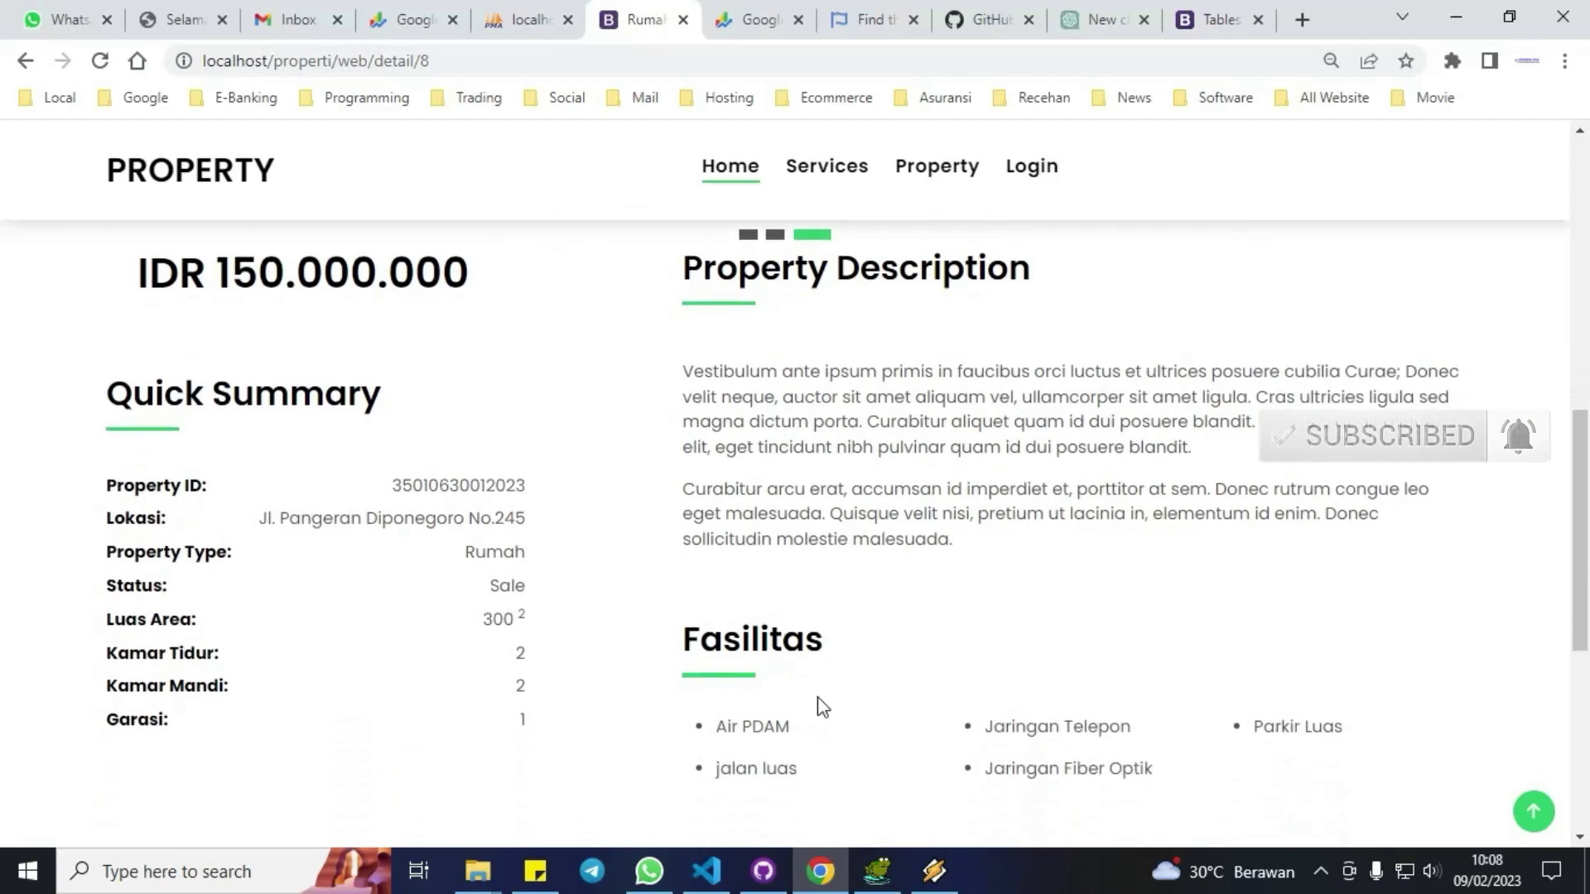
{"action": "scroll", "coordinate": [823, 706], "scroll_direction": "down", "scroll_amount": 1}
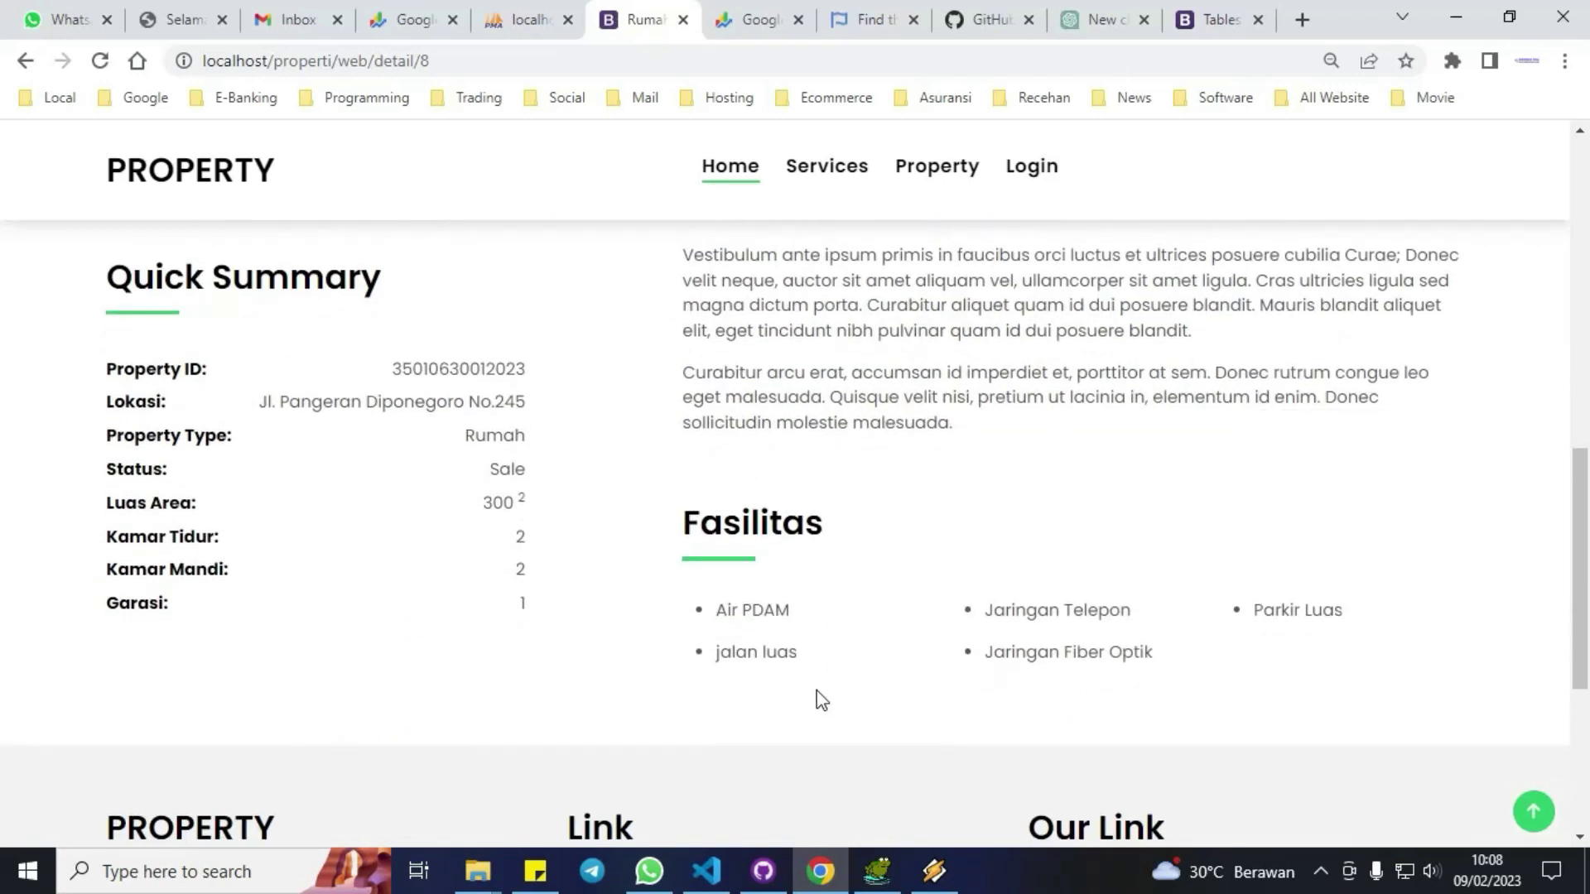
{"action": "scroll", "coordinate": [821, 701], "scroll_direction": "down", "scroll_amount": 1}
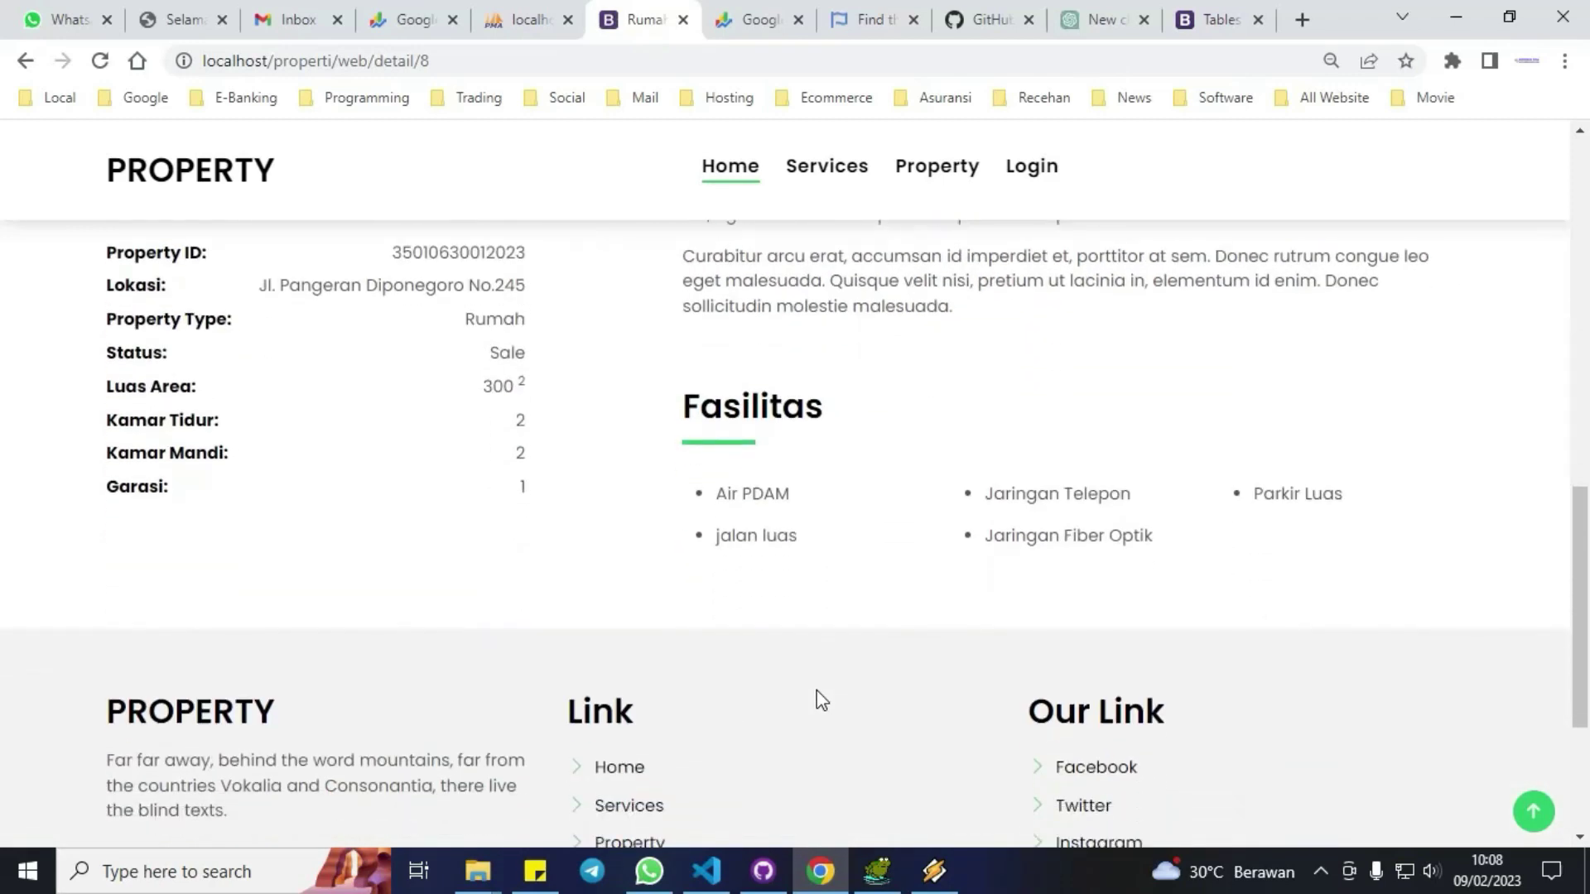
{"action": "scroll", "coordinate": [821, 701], "scroll_direction": "down", "scroll_amount": 1}
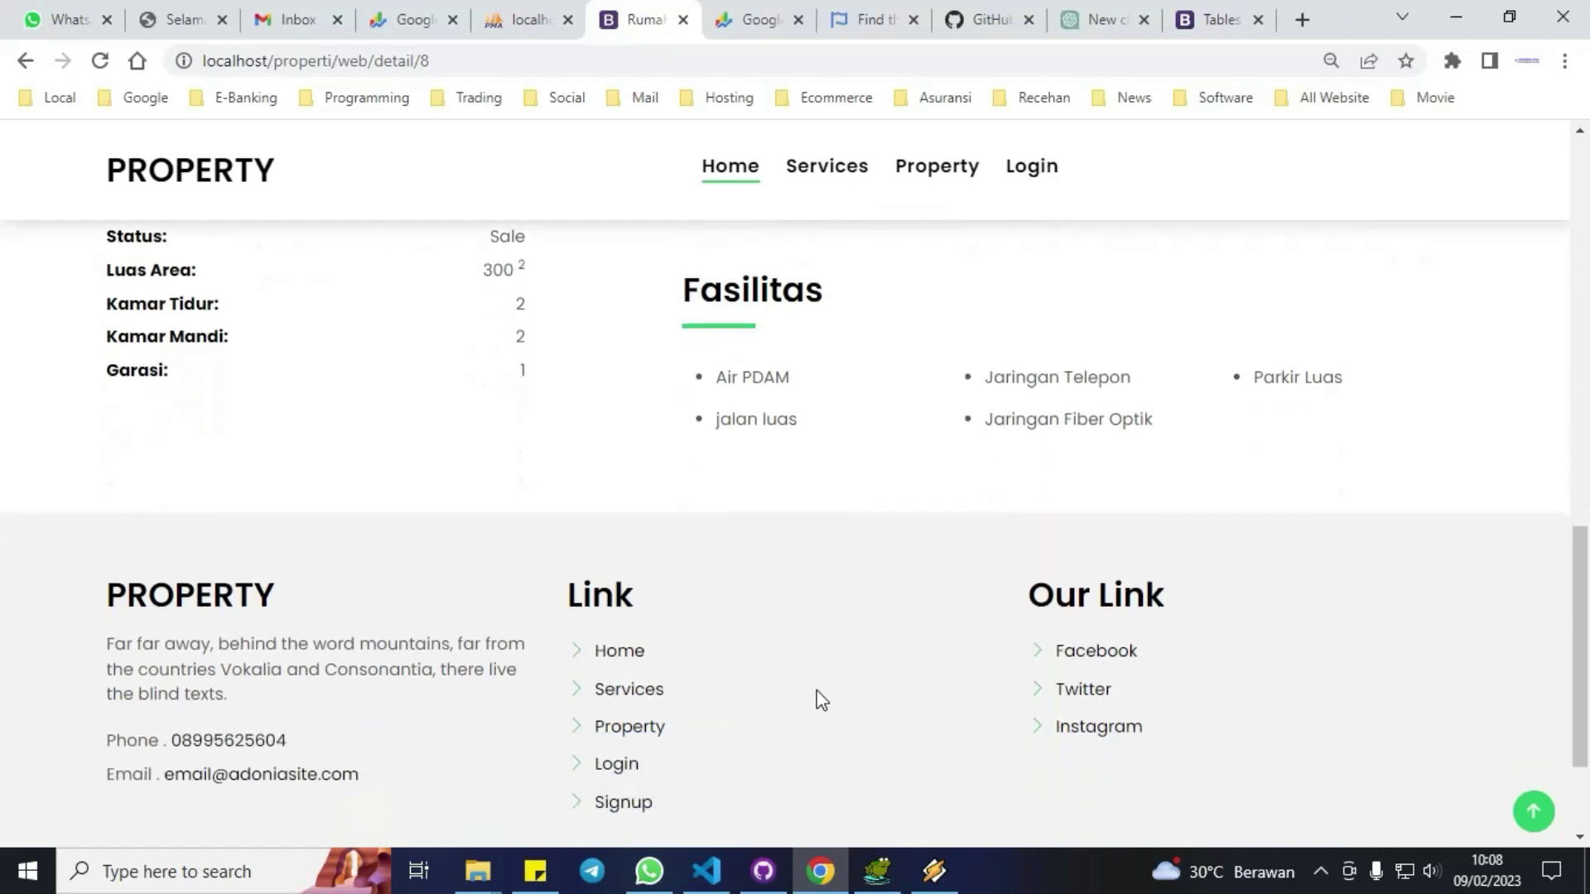
{"action": "scroll", "coordinate": [821, 701], "scroll_direction": "down", "scroll_amount": 2}
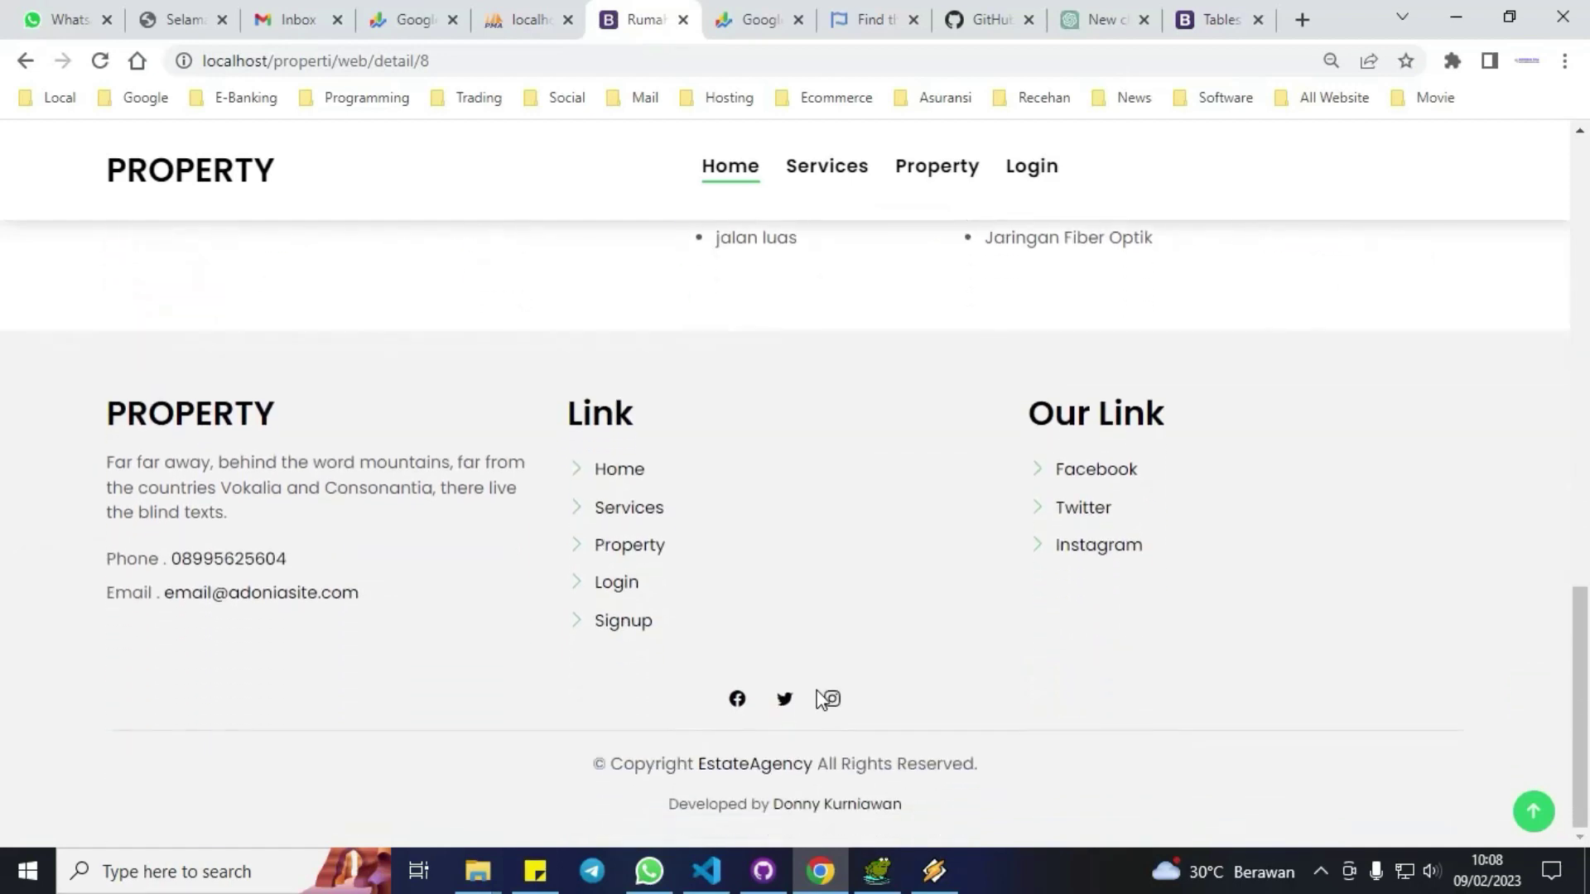
{"action": "scroll", "coordinate": [820, 700], "scroll_direction": "up", "scroll_amount": 2}
{"action": "scroll", "coordinate": [821, 701], "scroll_direction": "up", "scroll_amount": 1}
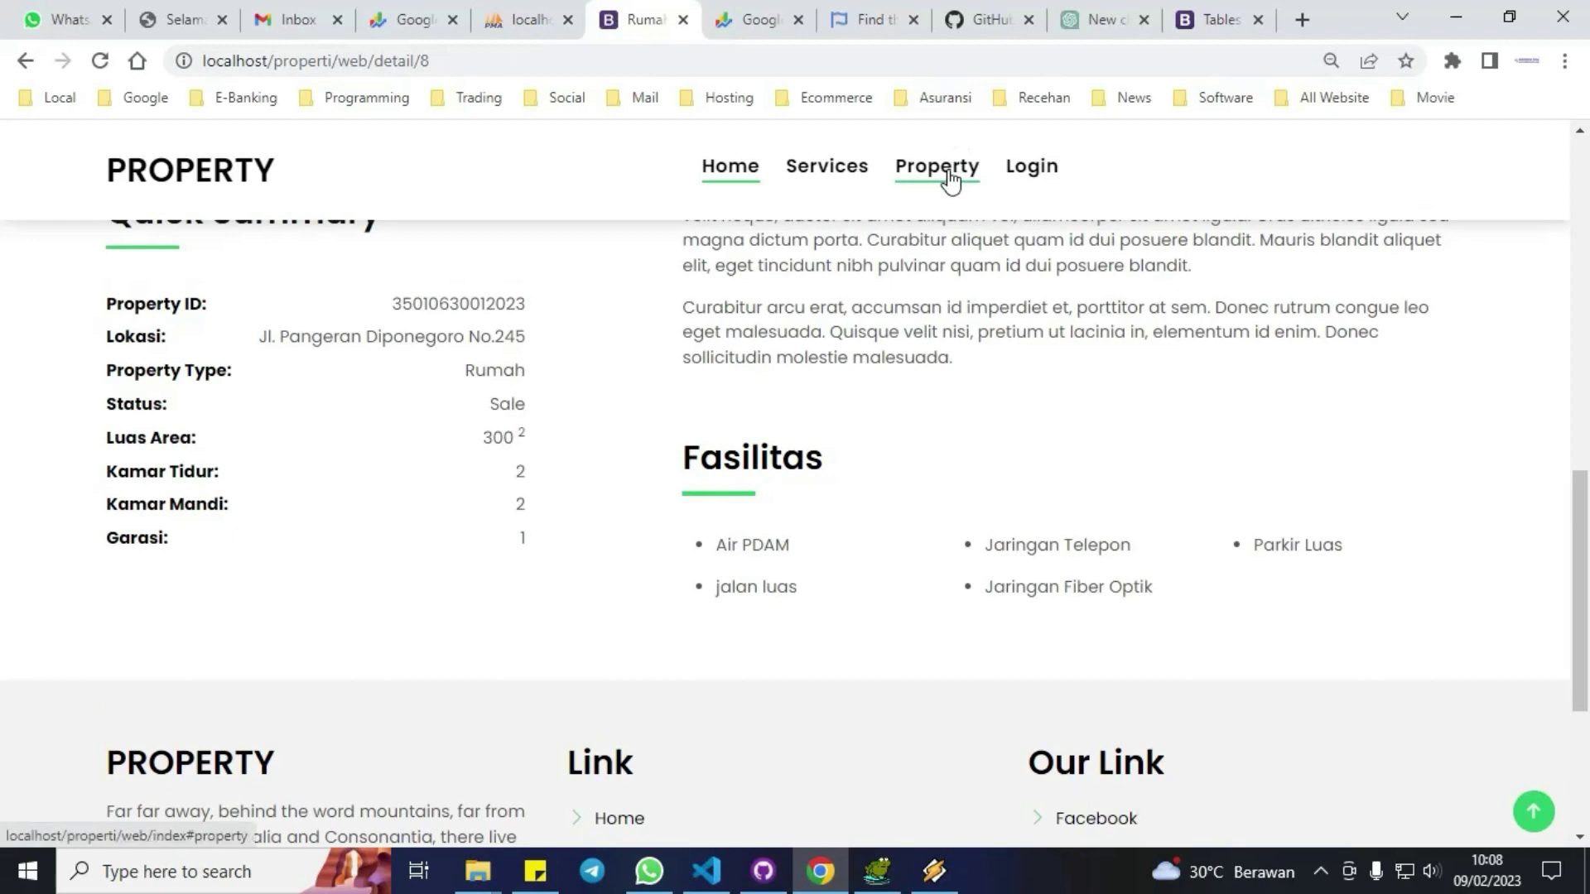
Go from the homepage to the sign-in page and switch to the registration form.
{"action": "left_click", "coordinate": [950, 172]}
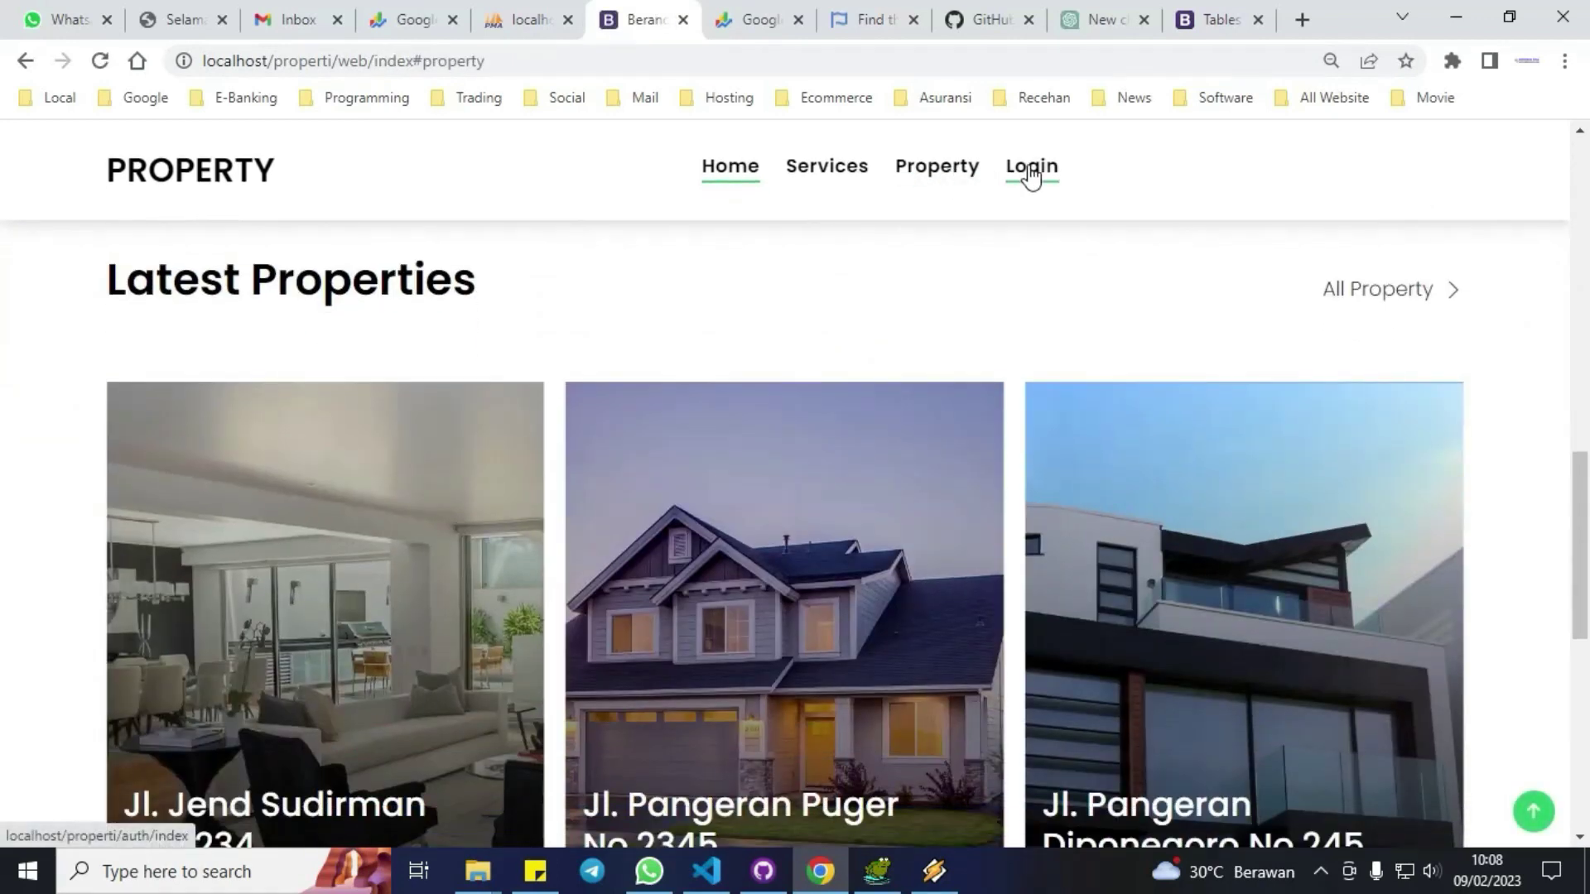
{"action": "left_click", "coordinate": [1031, 175]}
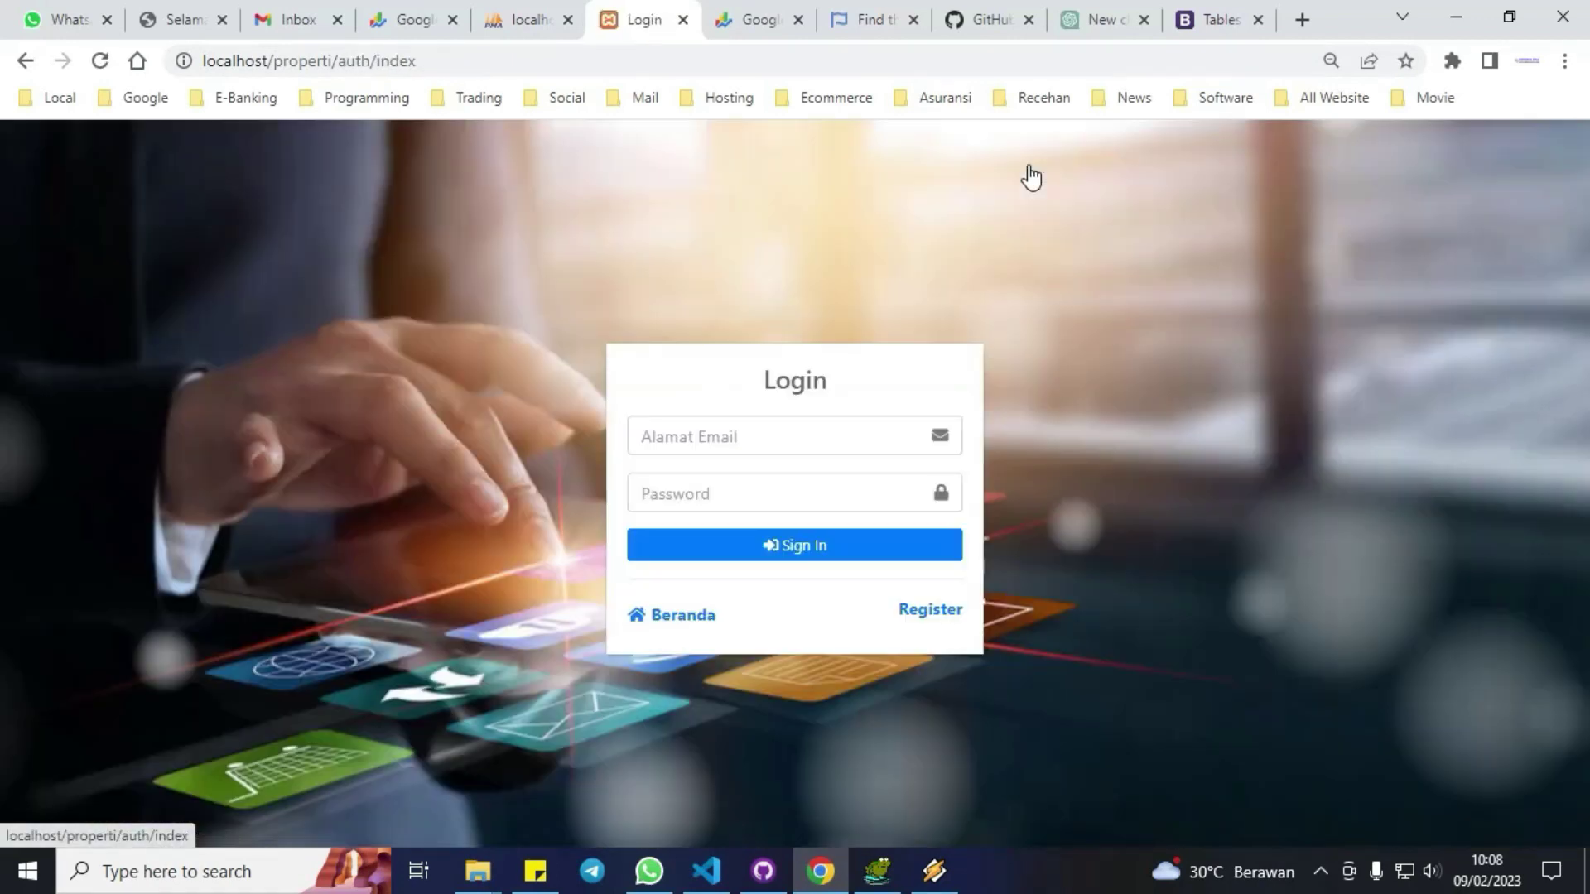
{"action": "left_click", "coordinate": [790, 436]}
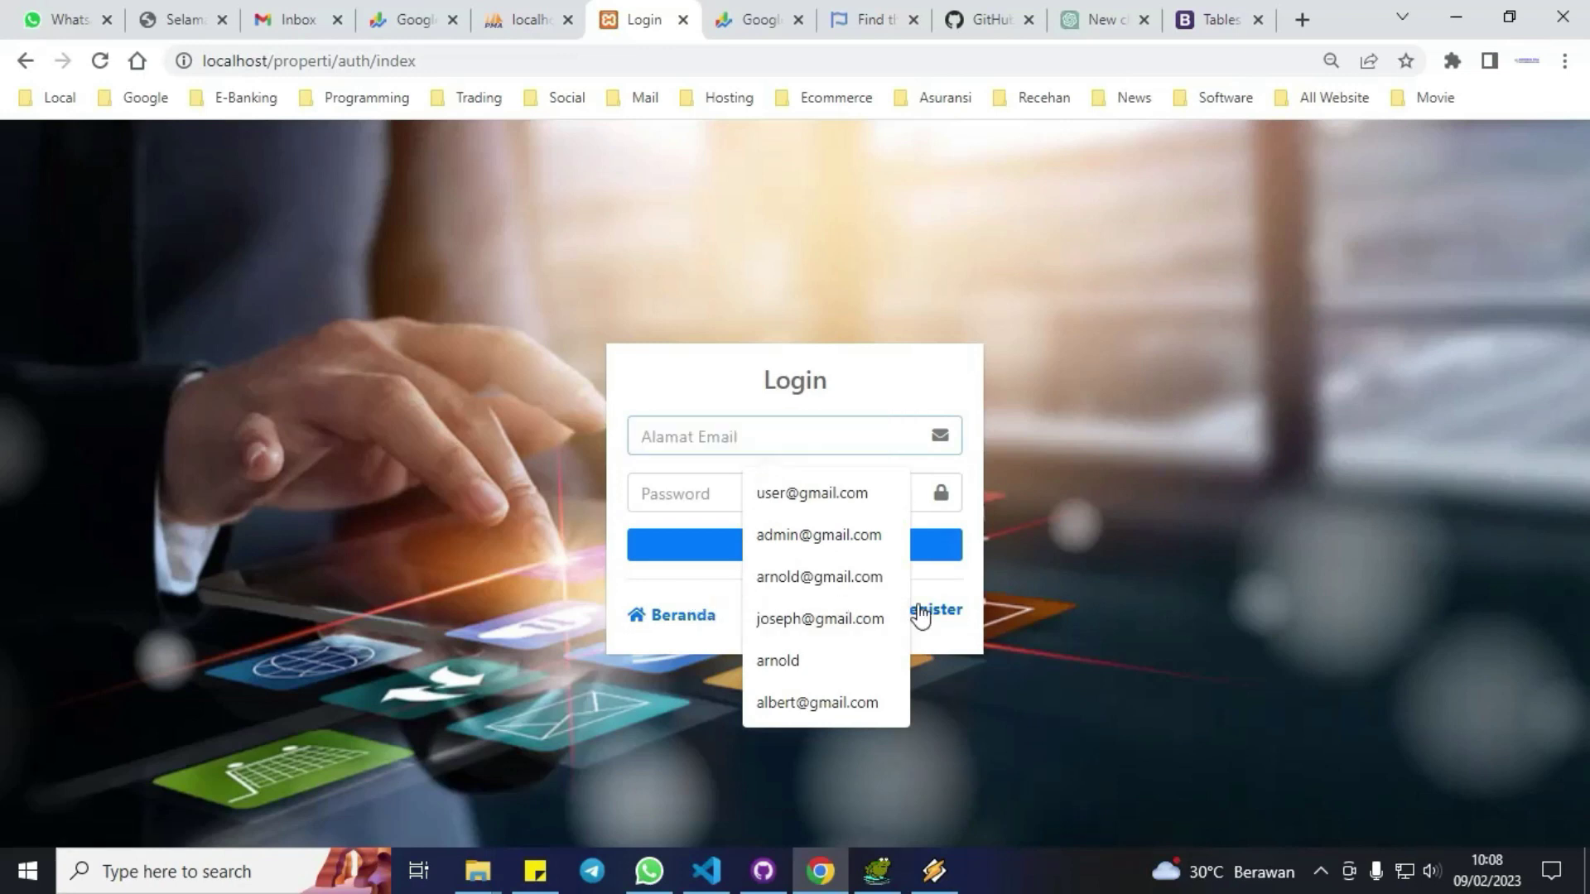
{"action": "left_click", "coordinate": [933, 611]}
Submit the Register form with the saved full name, saved email address and a password.
{"action": "left_click", "coordinate": [729, 377]}
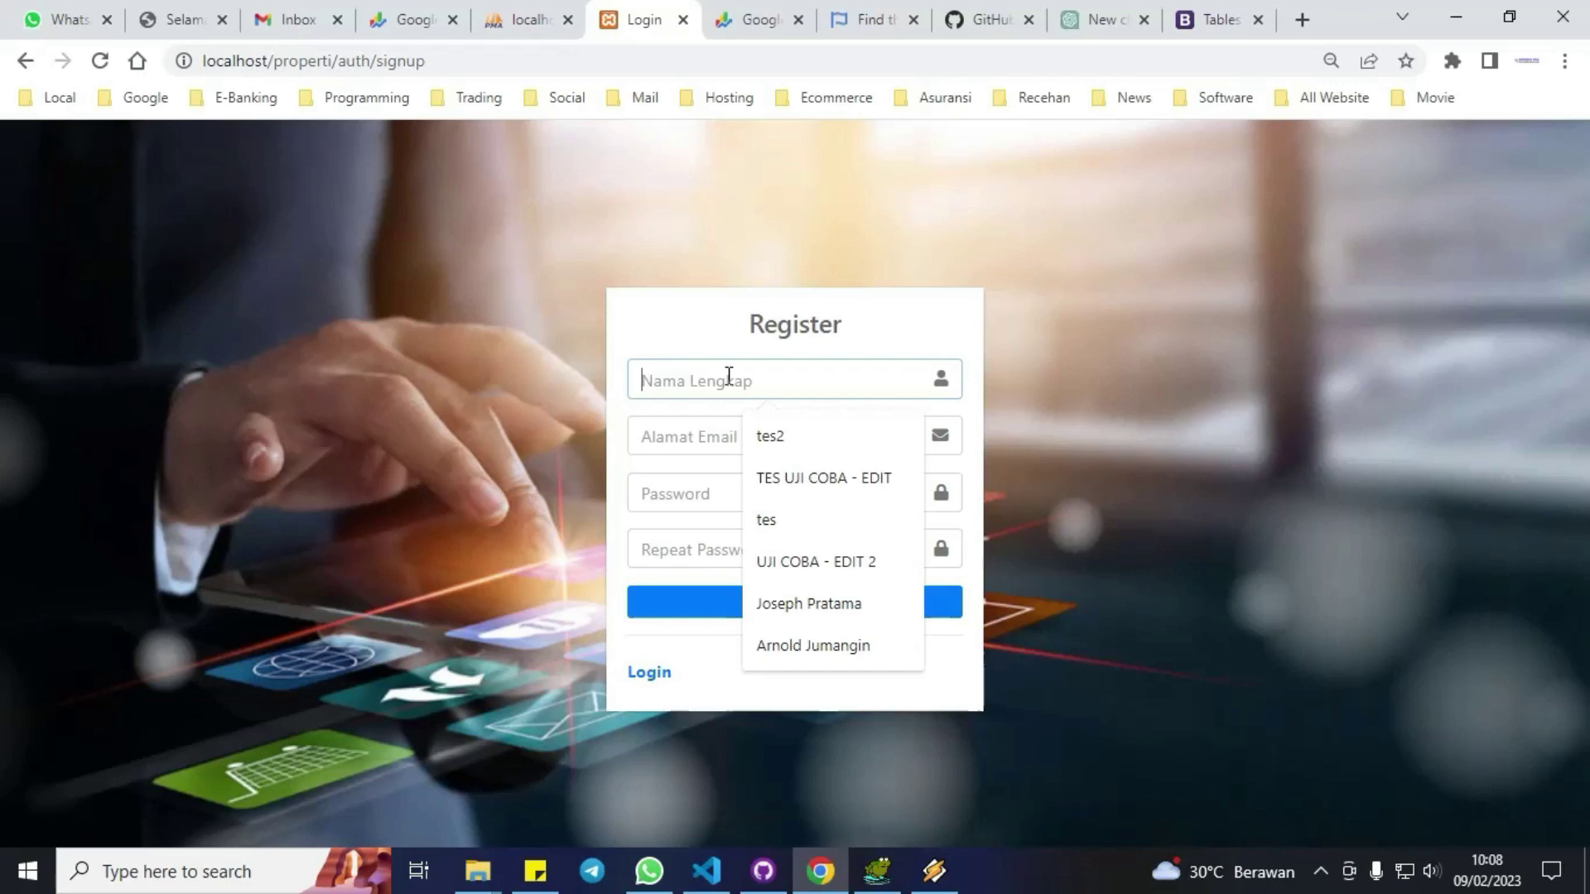
{"action": "left_click", "coordinate": [809, 613]}
{"action": "left_click", "coordinate": [678, 436]}
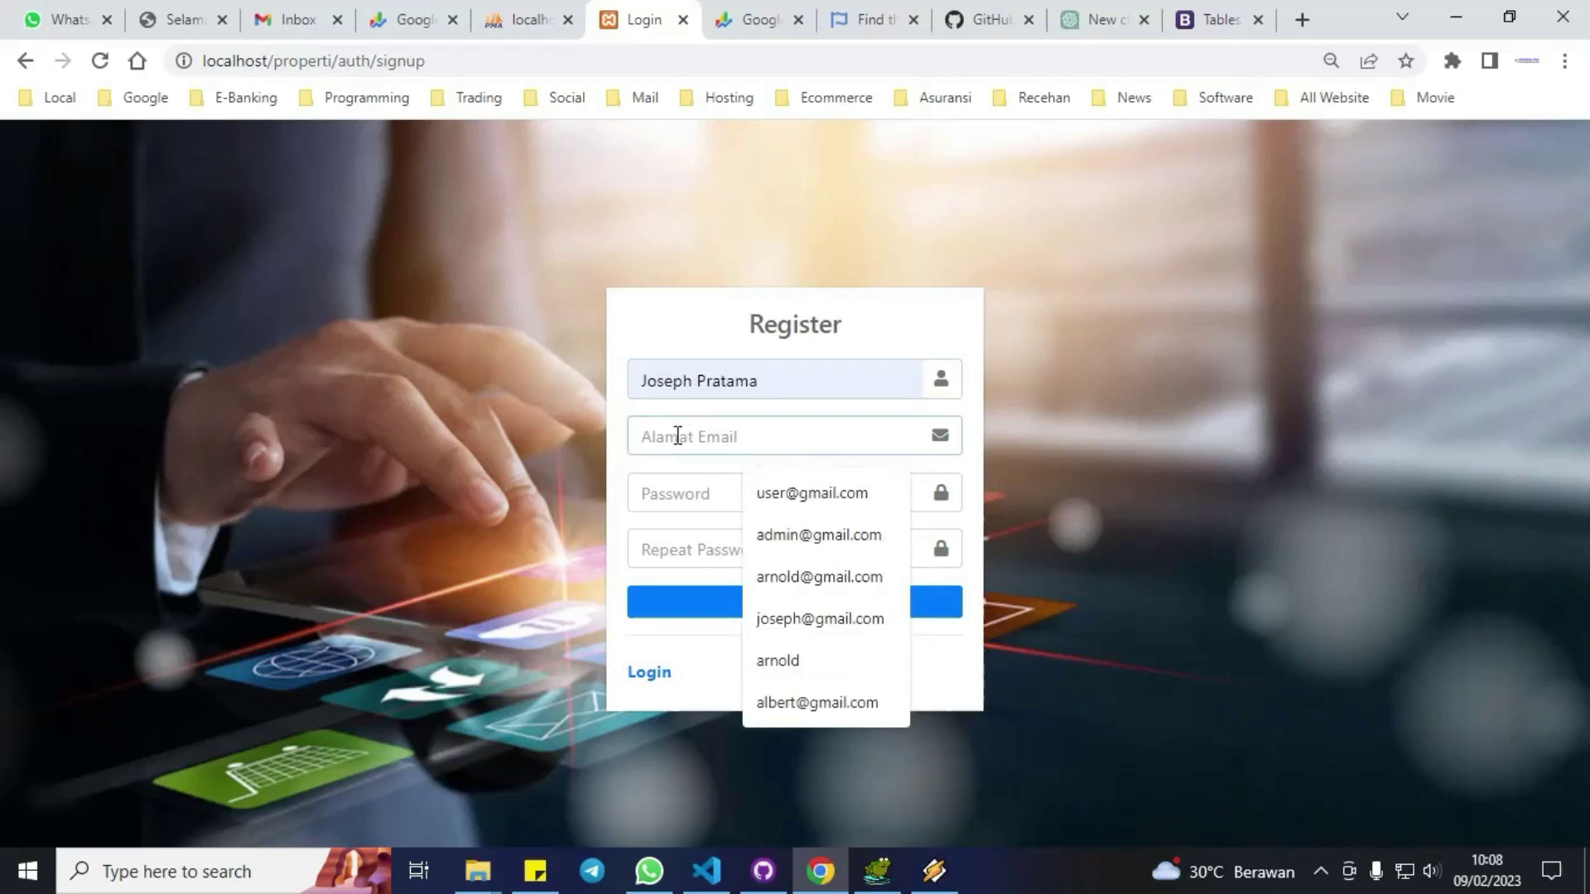
{"action": "type", "text": "josep"}
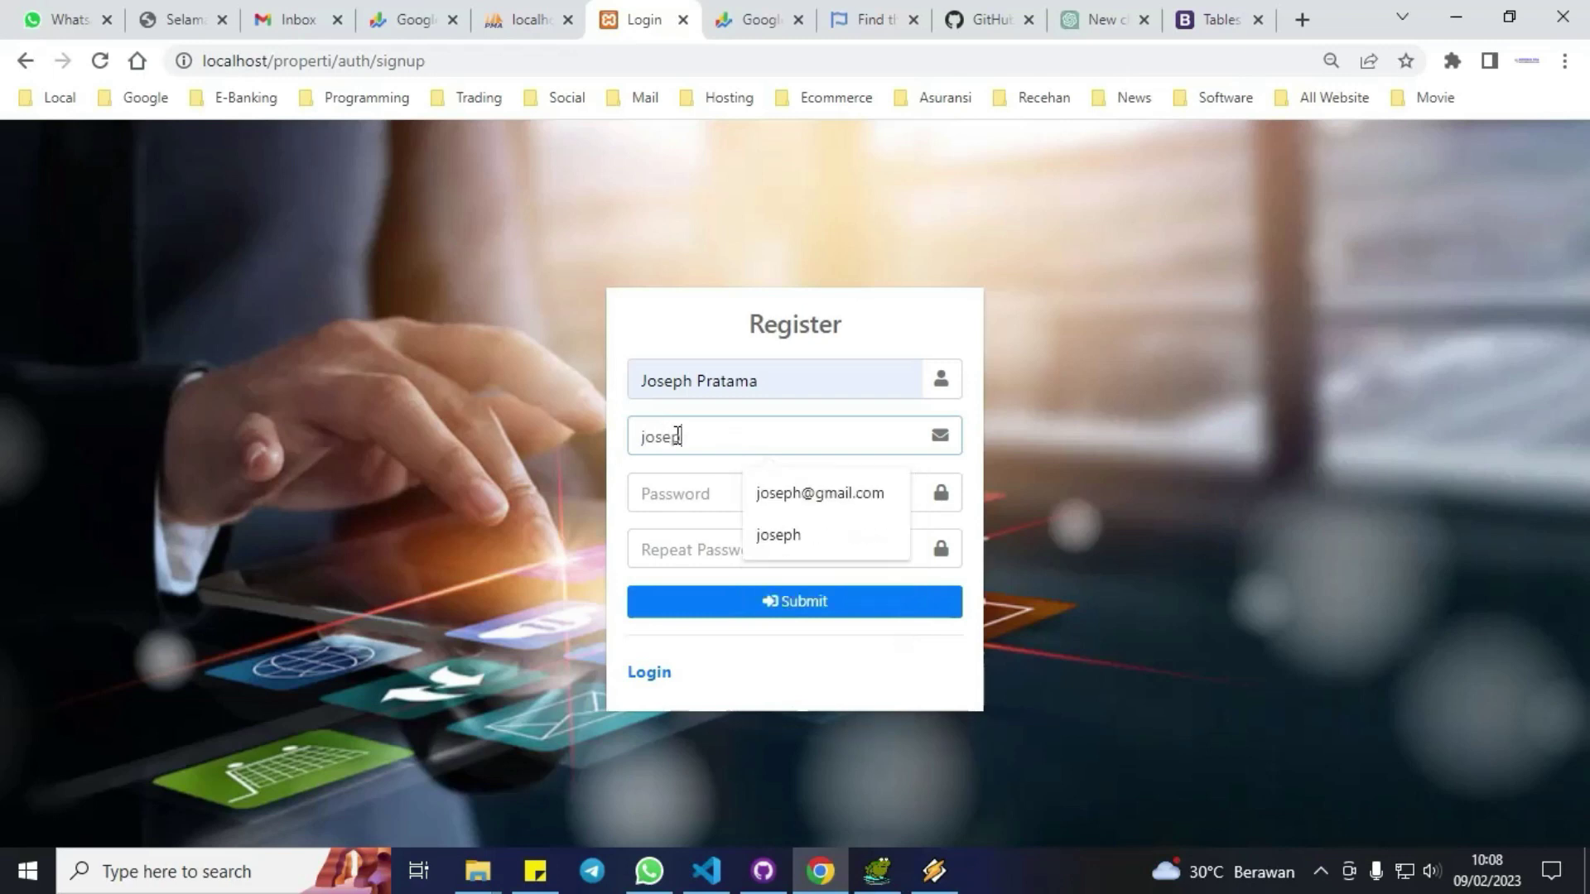
{"action": "type", "text": "h"}
{"action": "key", "text": "Return"}
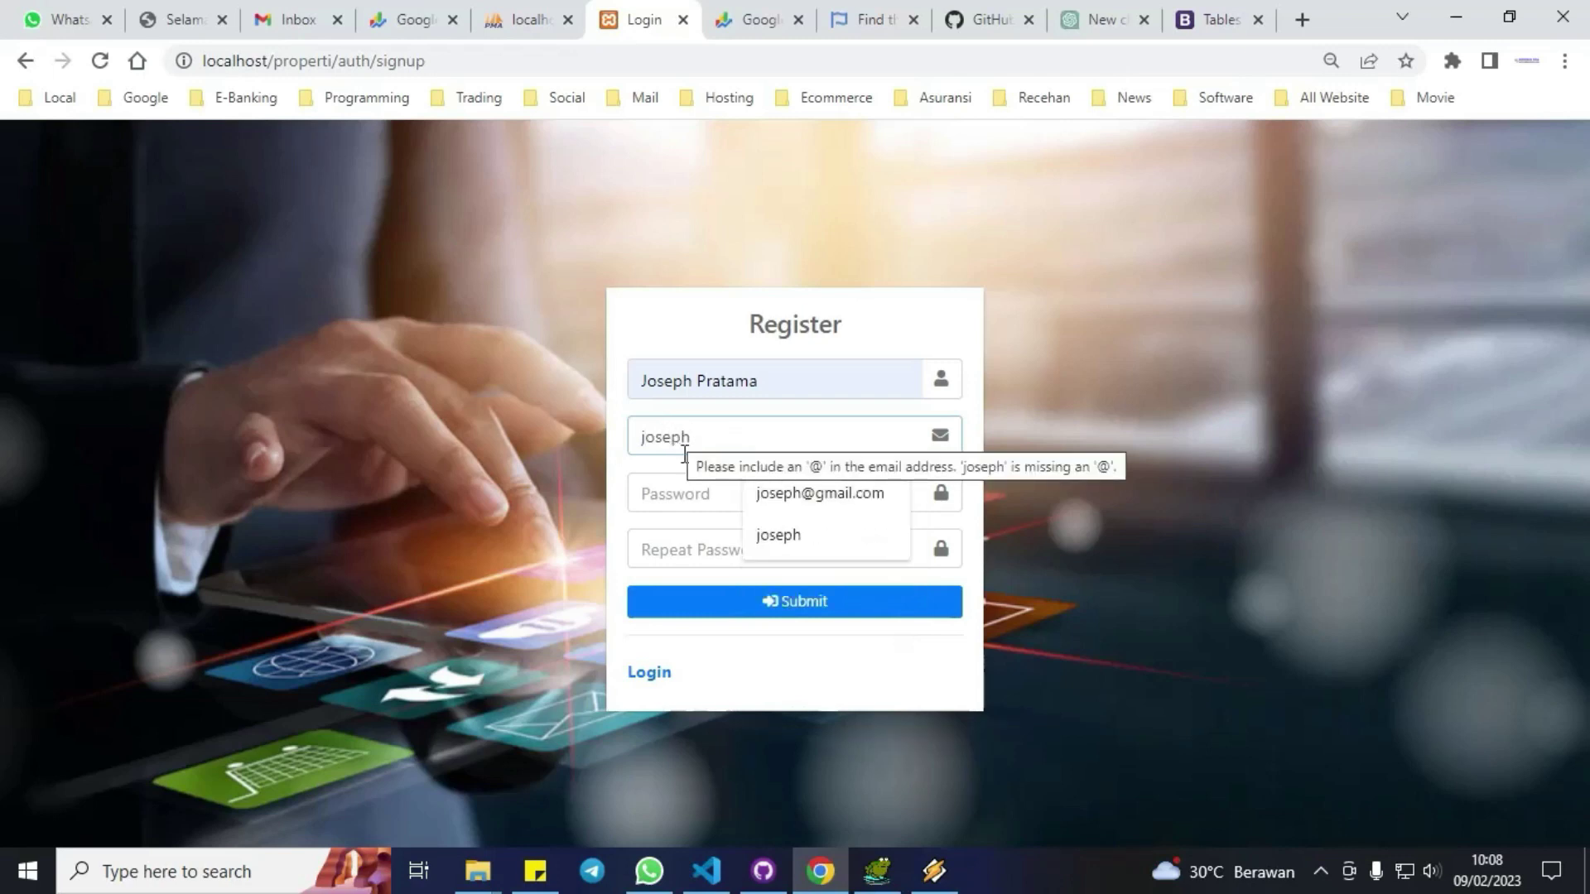
{"action": "left_click", "coordinate": [808, 497]}
{"action": "left_click", "coordinate": [738, 502]}
{"action": "type", "text": "1"}
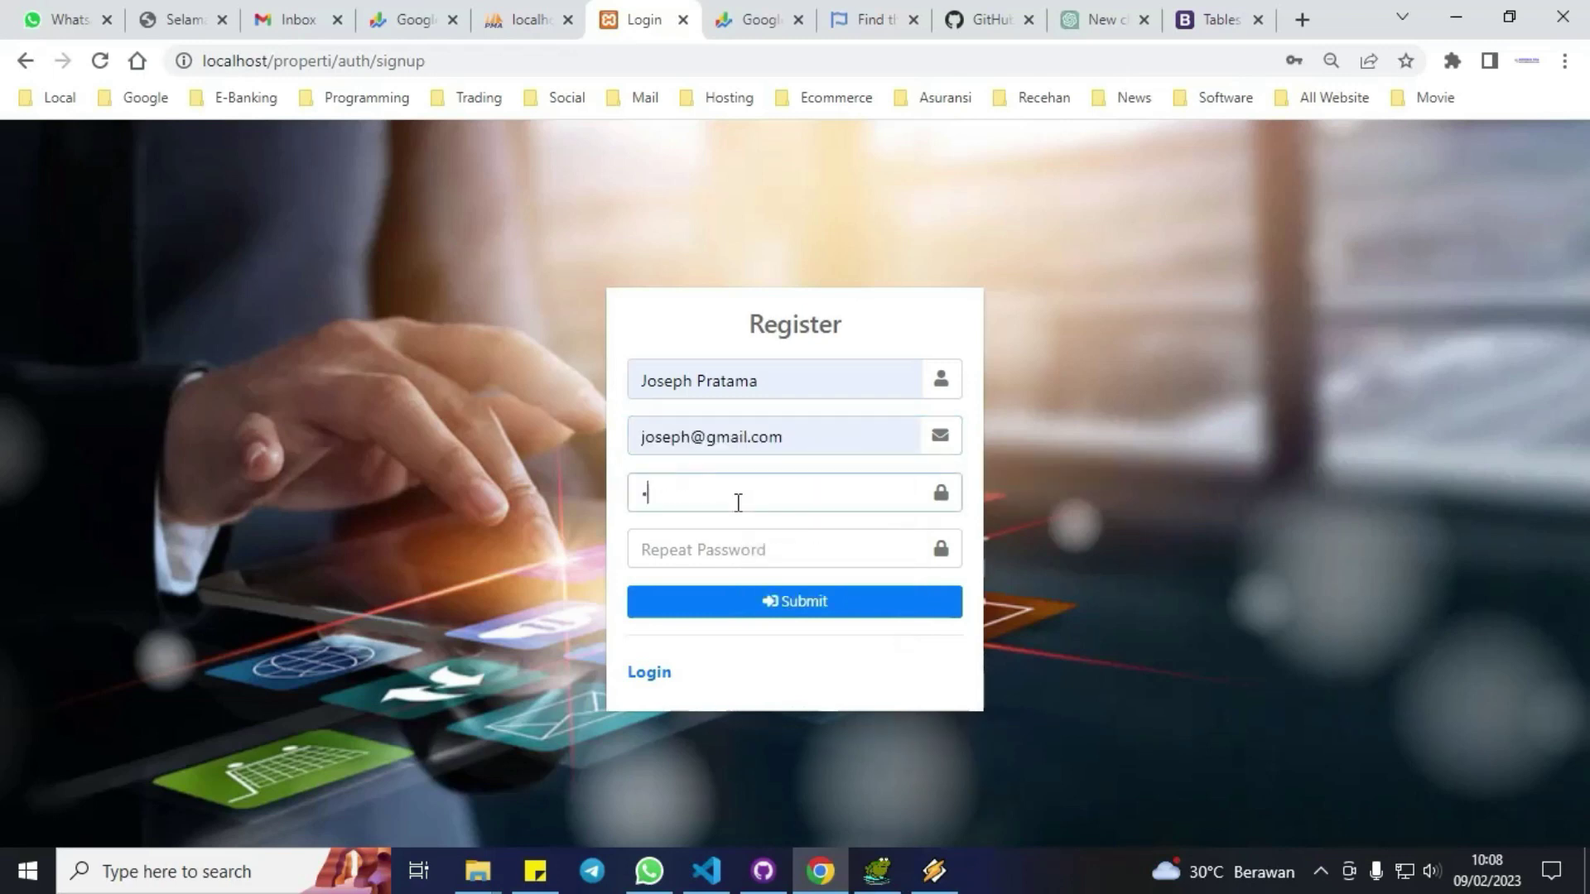
{"action": "type", "text": "12"}
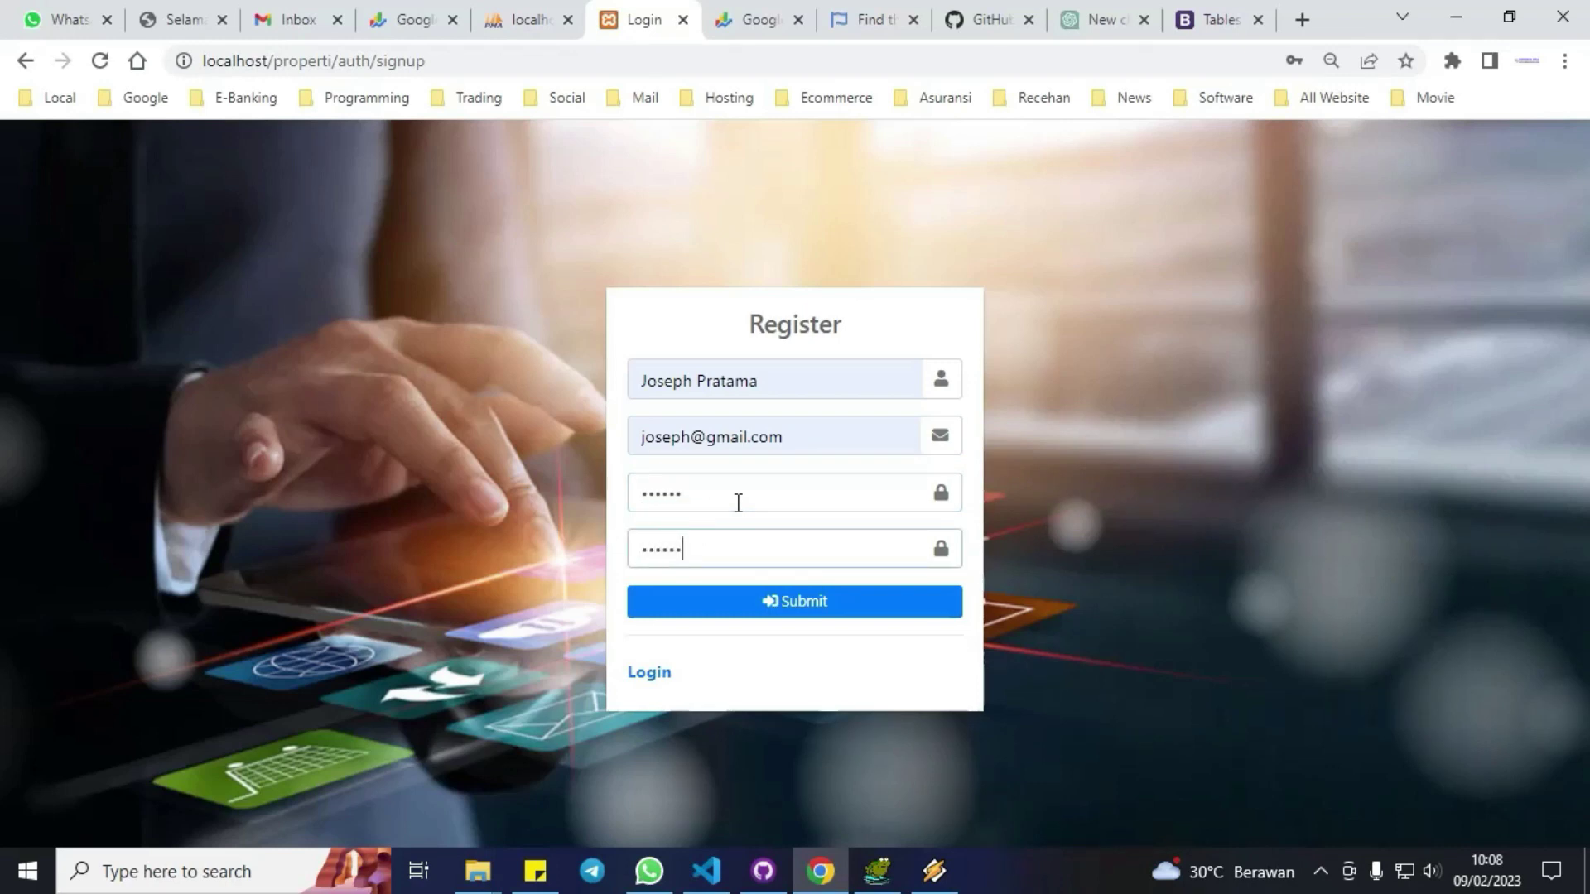
{"action": "left_click", "coordinate": [823, 603]}
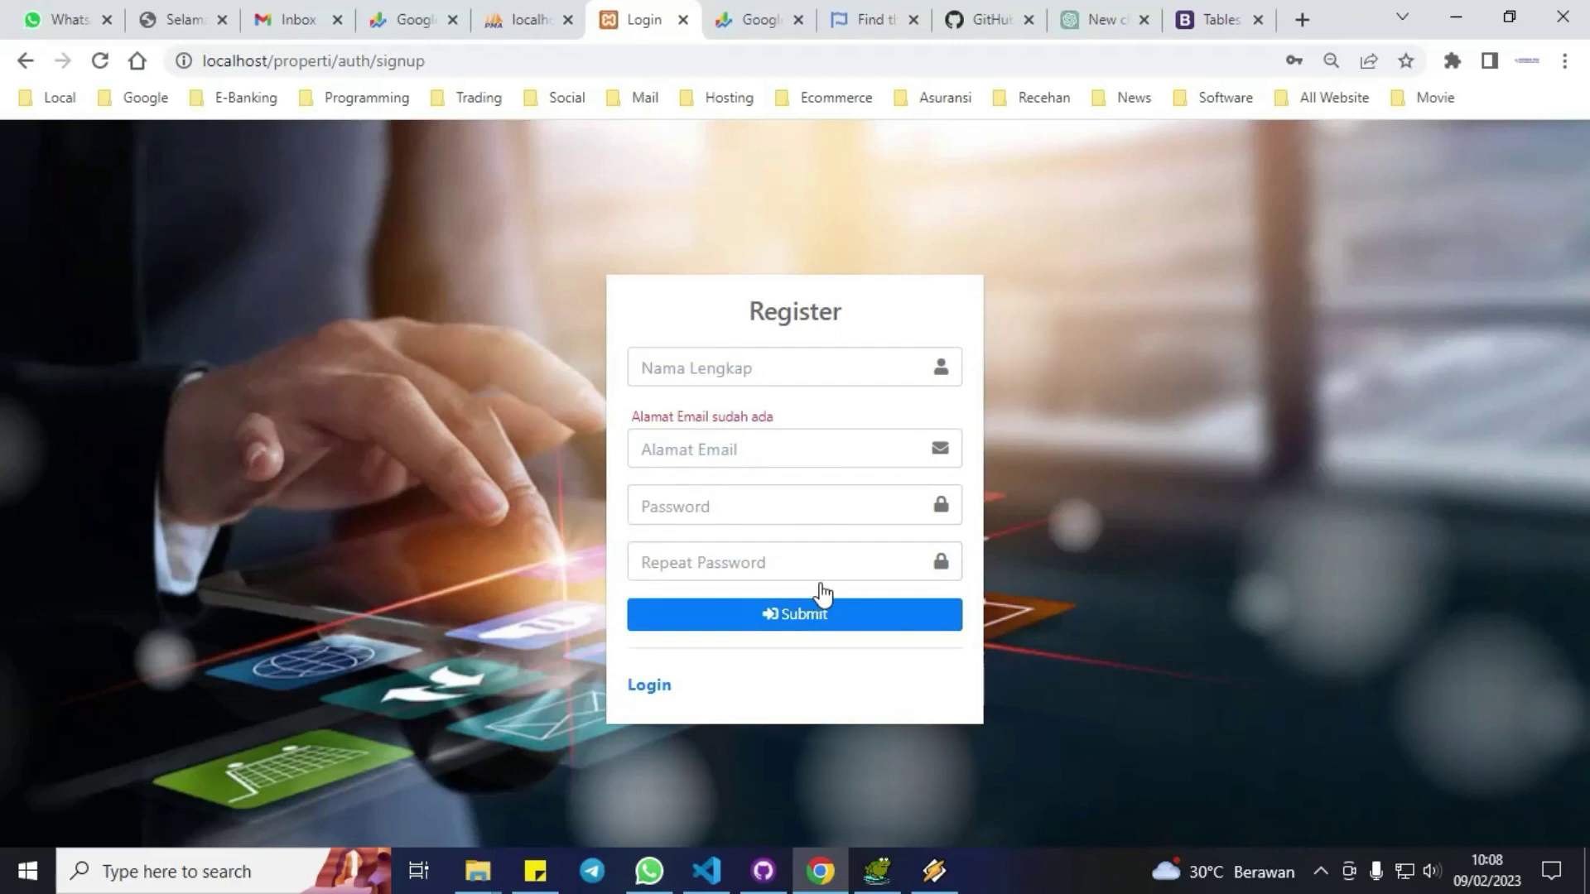
Re-register with the saved full name, a new email address and matching passwords.
{"action": "left_click", "coordinate": [717, 374]}
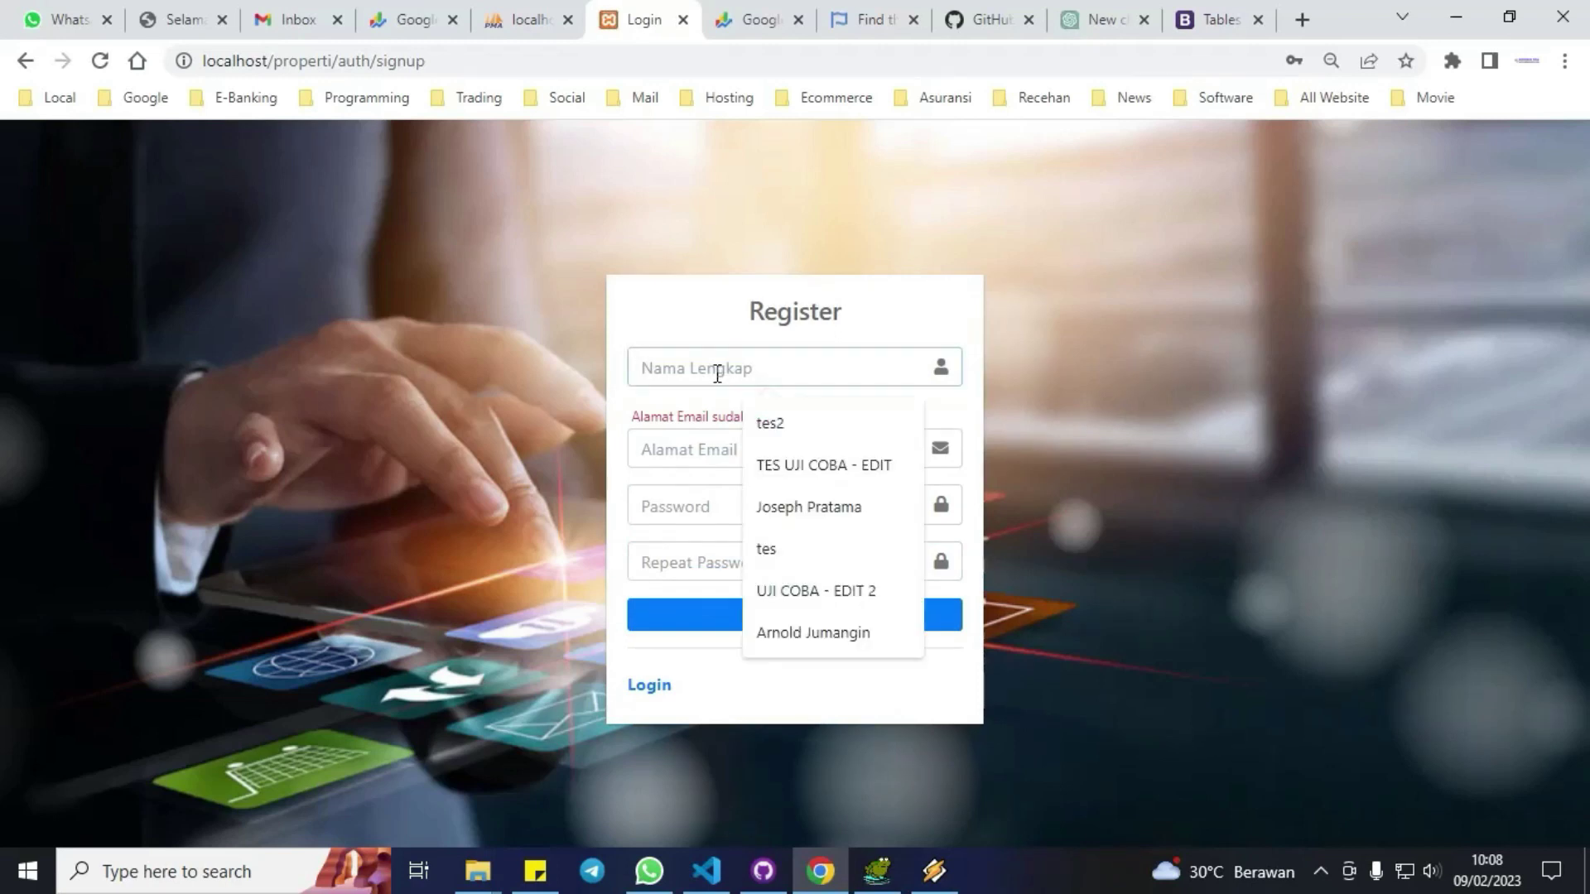
{"action": "left_click", "coordinate": [767, 507]}
{"action": "left_click", "coordinate": [704, 449]}
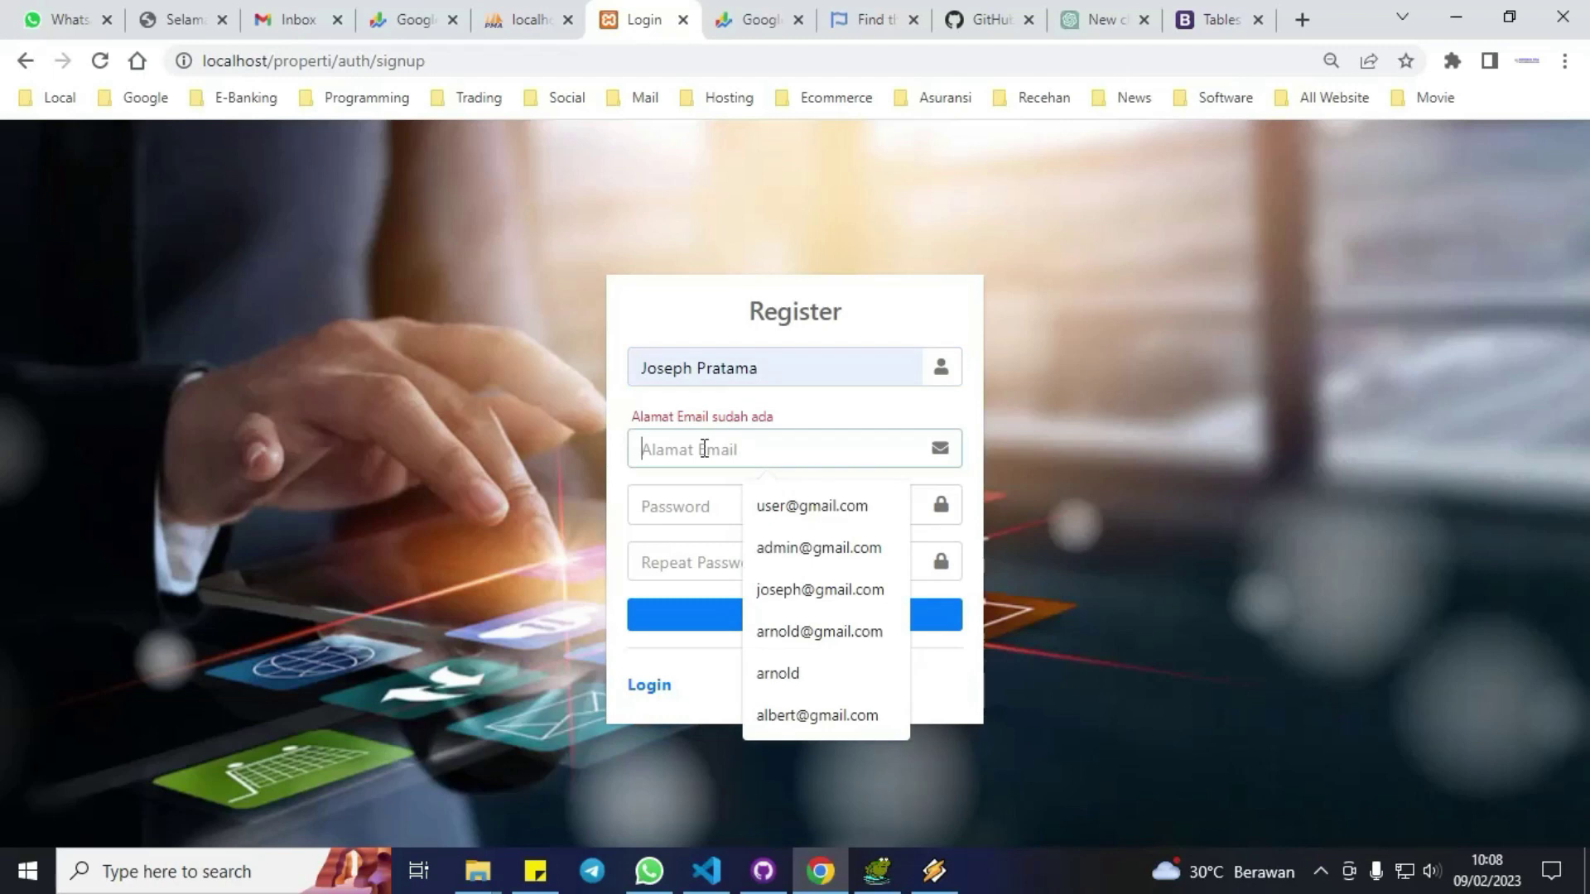
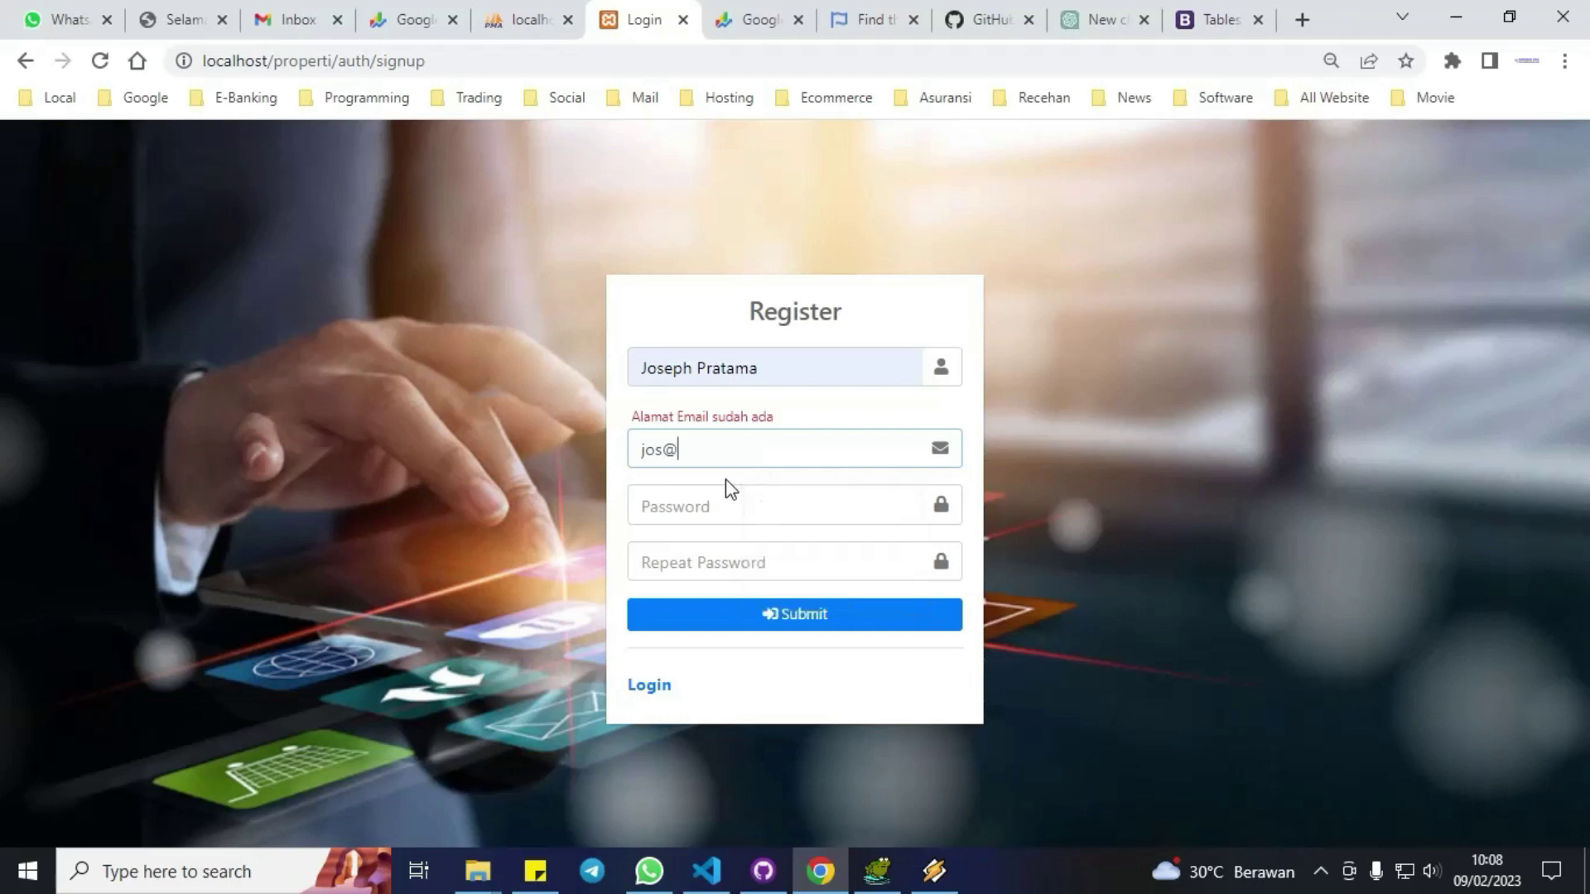
{"action": "key", "text": "Tab"}
{"action": "type", "text": "•••••"}
{"action": "left_click", "coordinate": [716, 559]}
{"action": "type", "text": "•"}
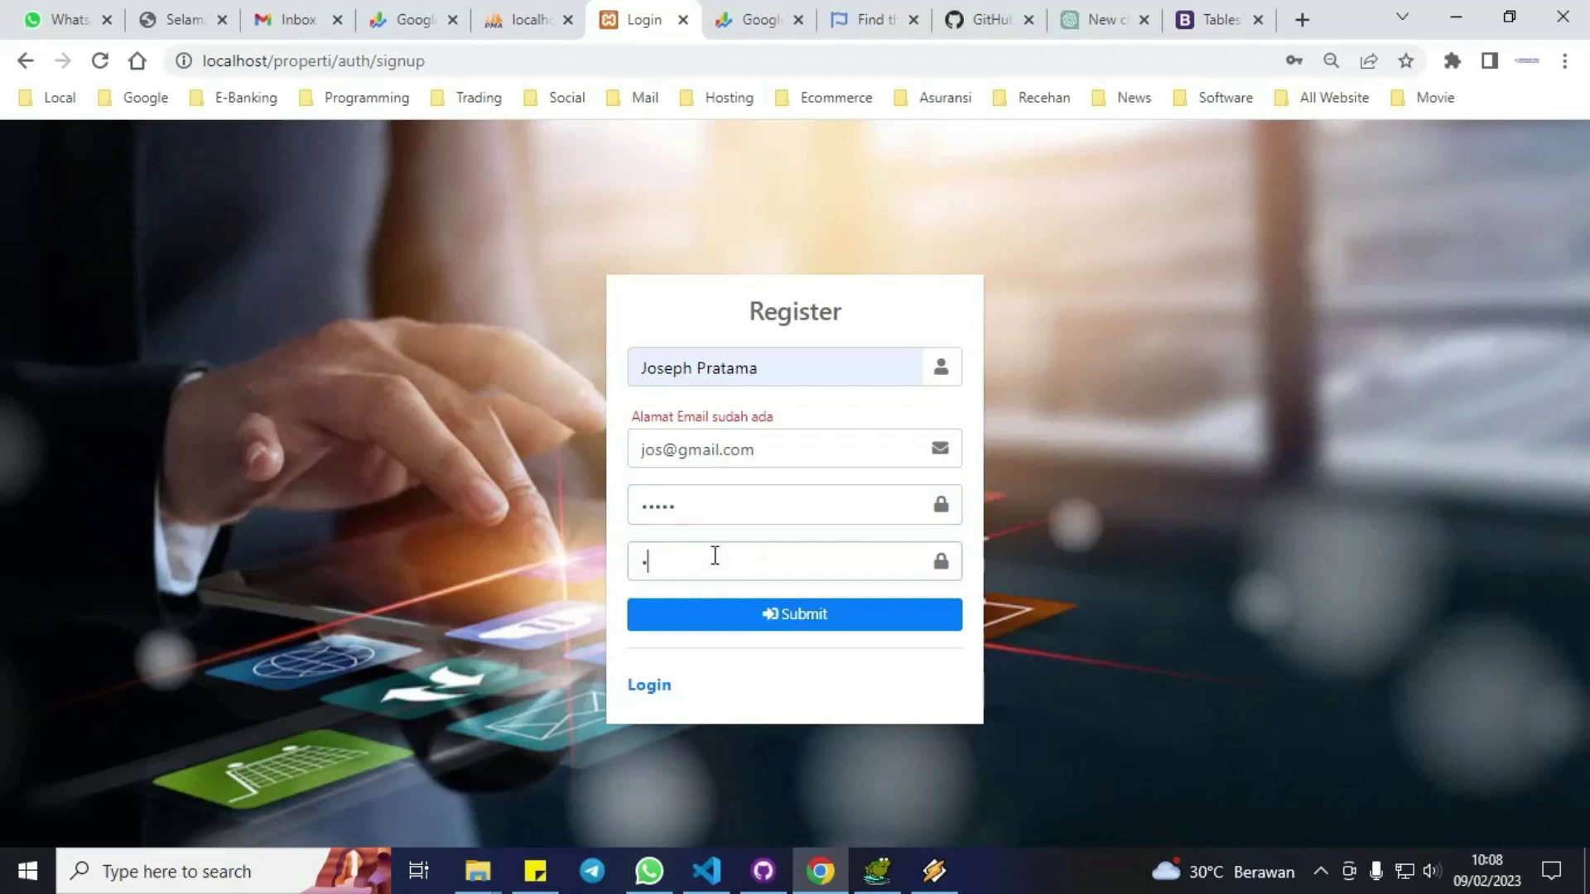
{"action": "left_click", "coordinate": [763, 617]}
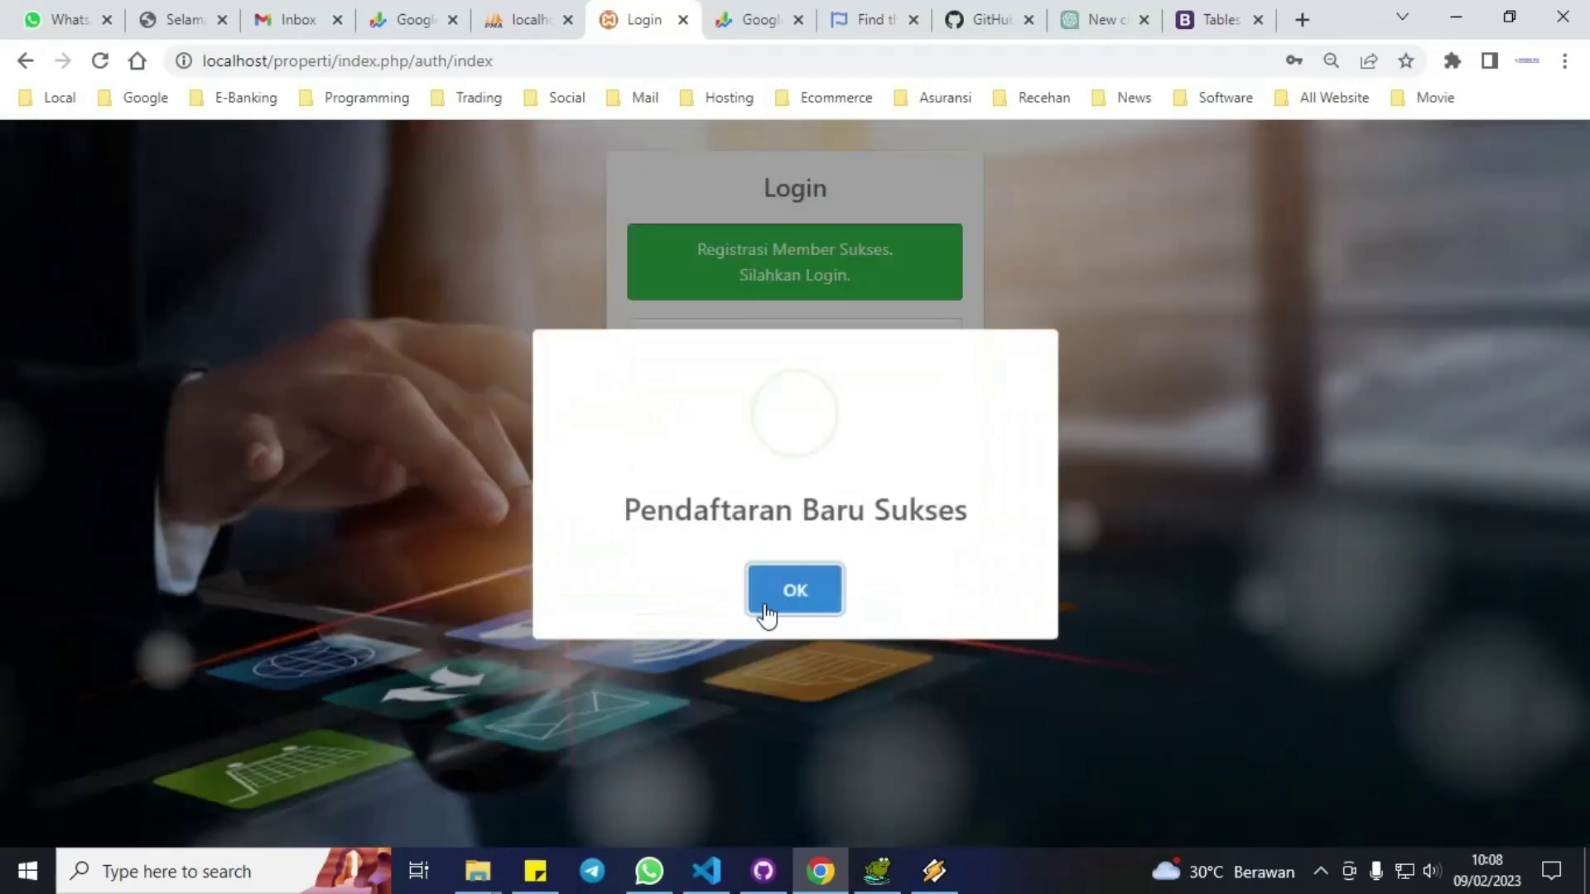
Dismiss the success popup and log in with the new account's email and password.
{"action": "left_click", "coordinate": [788, 608]}
{"action": "left_click", "coordinate": [721, 484]}
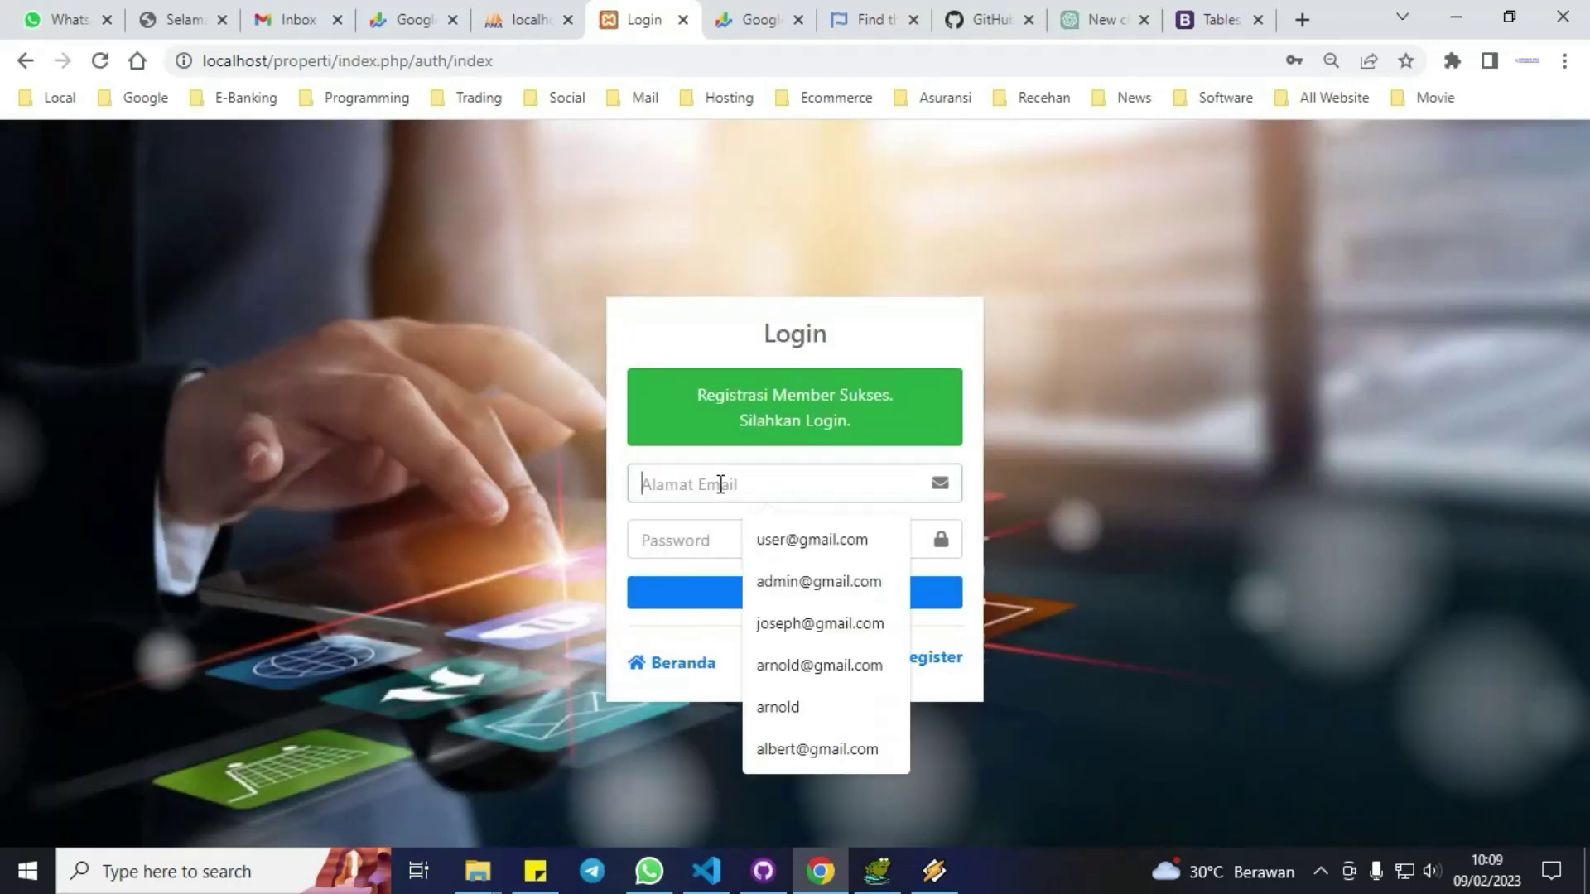
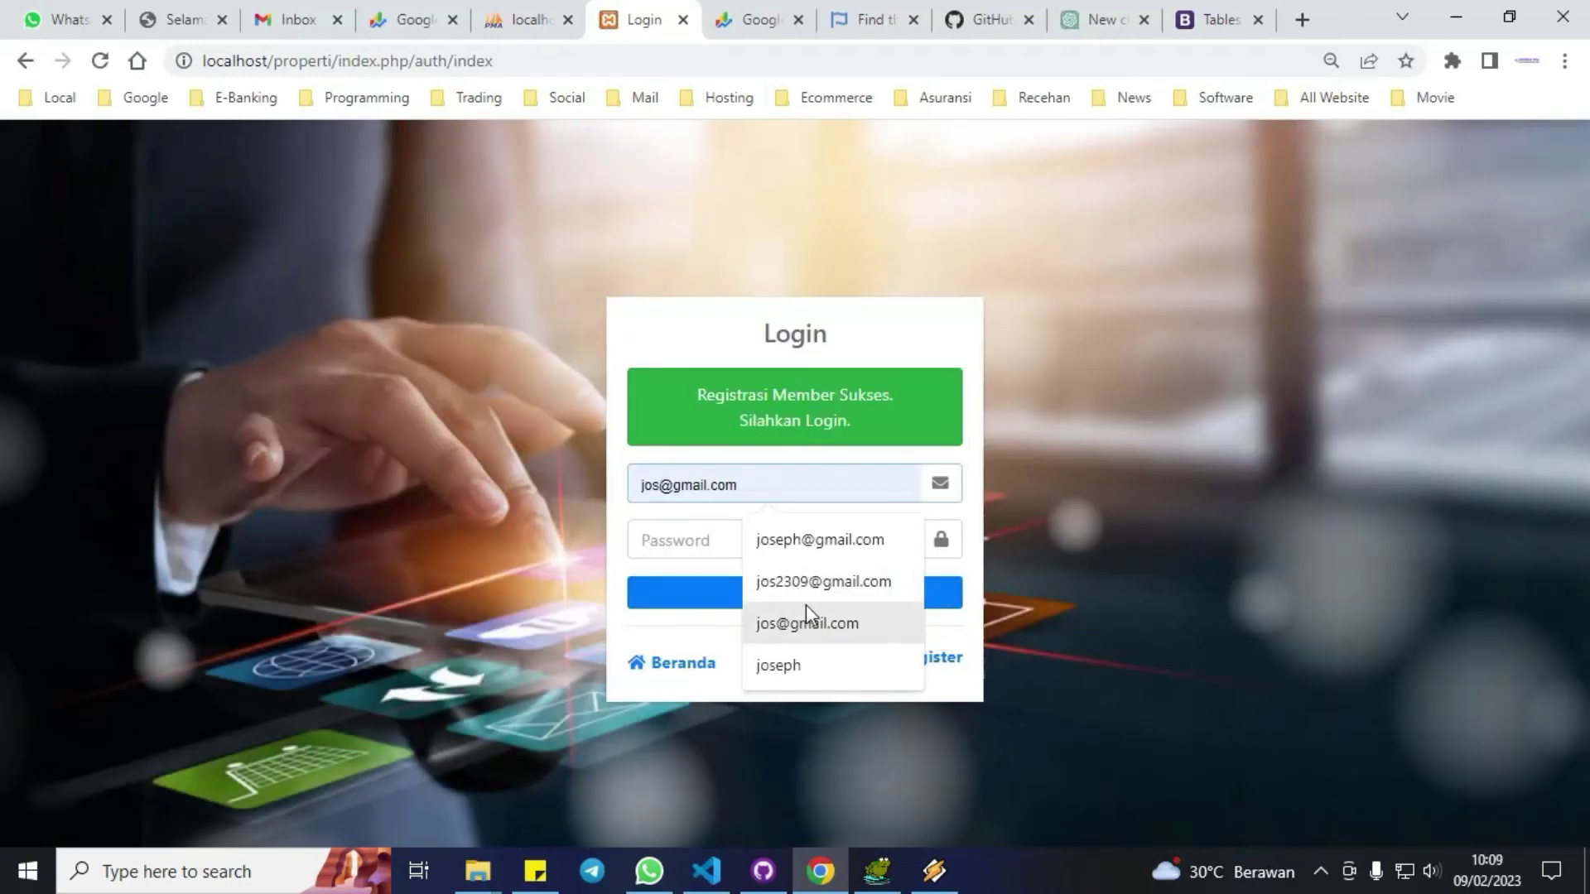
{"action": "left_click", "coordinate": [808, 622]}
{"action": "left_click", "coordinate": [728, 539]}
{"action": "type", "text": "12"}
{"action": "key", "text": "Return"}
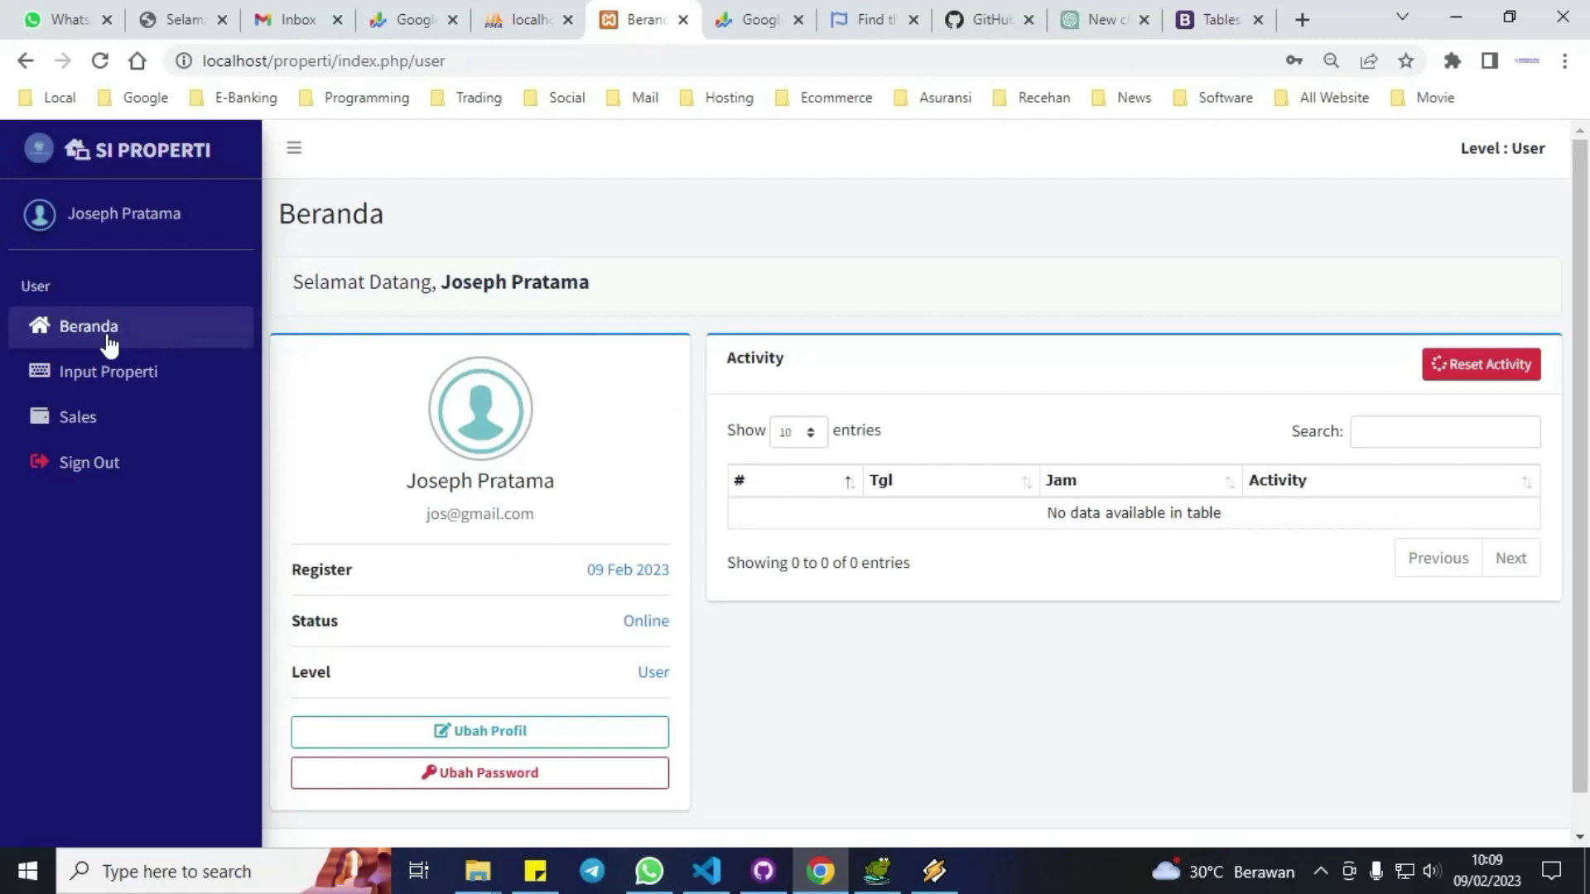
{"action": "left_click", "coordinate": [99, 374]}
{"action": "left_click", "coordinate": [89, 324]}
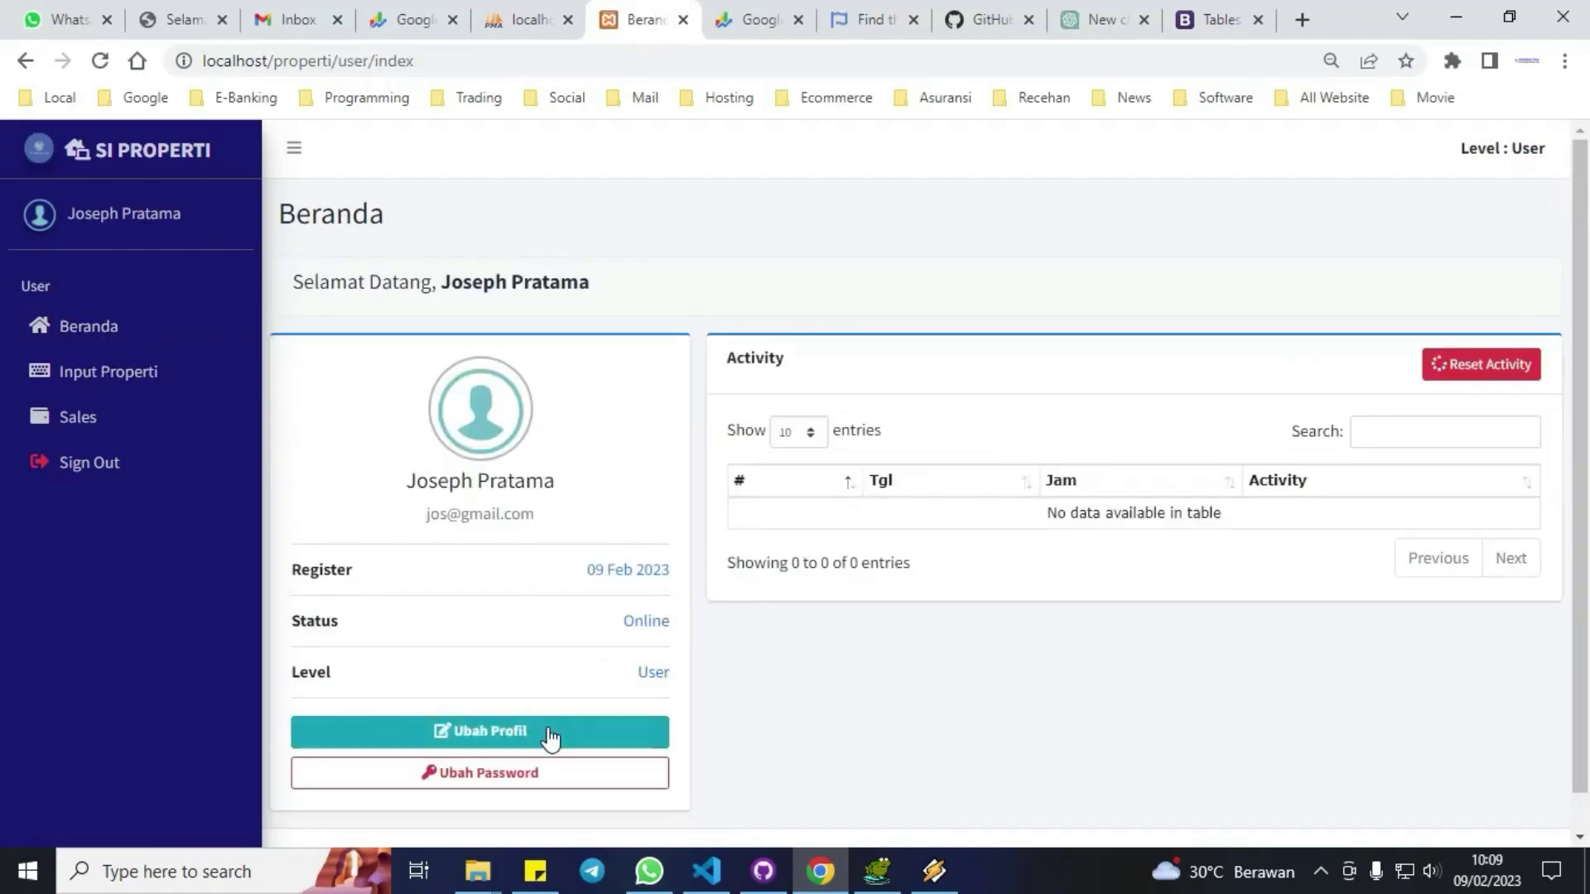
{"action": "left_click", "coordinate": [550, 733]}
{"action": "left_click", "coordinate": [801, 379]}
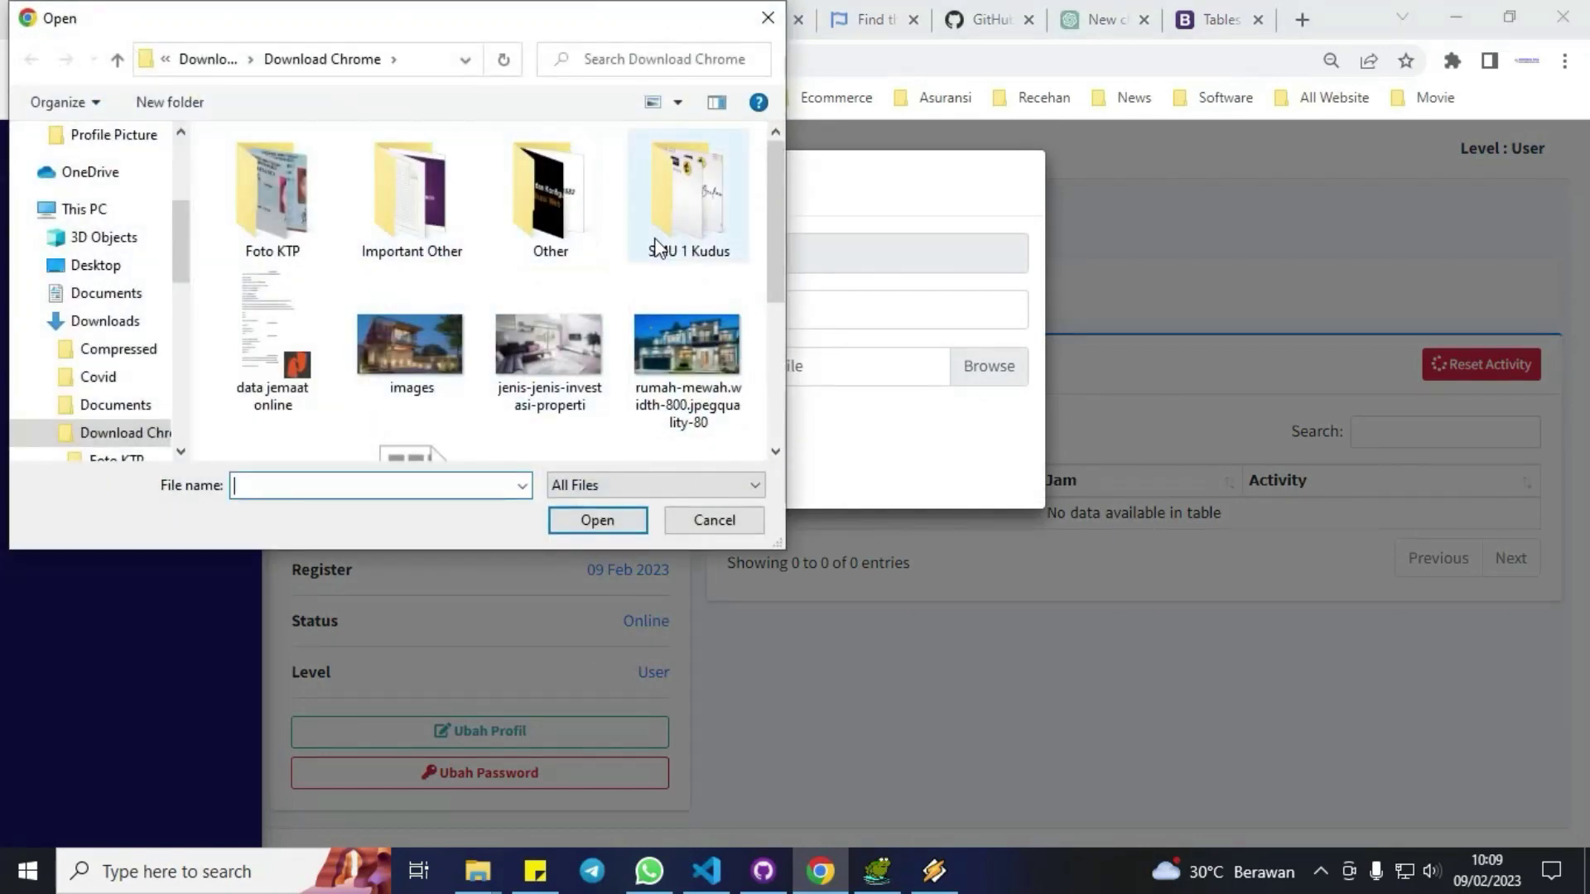
{"action": "scroll", "coordinate": [543, 410], "scroll_direction": "down", "scroll_amount": 1}
{"action": "scroll", "coordinate": [543, 410], "scroll_direction": "down", "scroll_amount": 1}
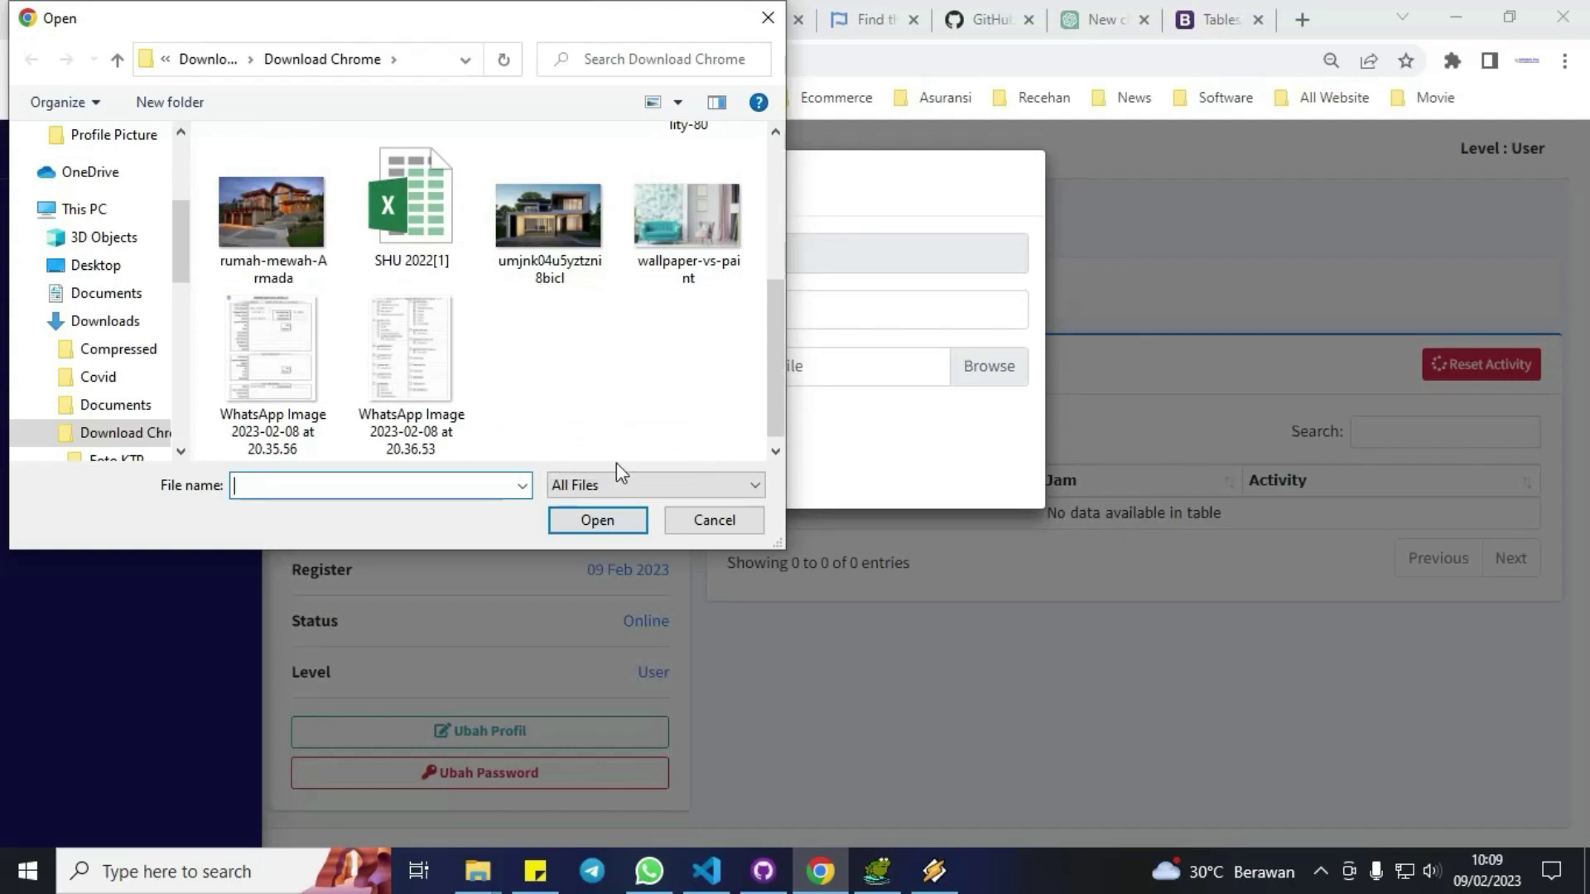
{"action": "left_click", "coordinate": [691, 524]}
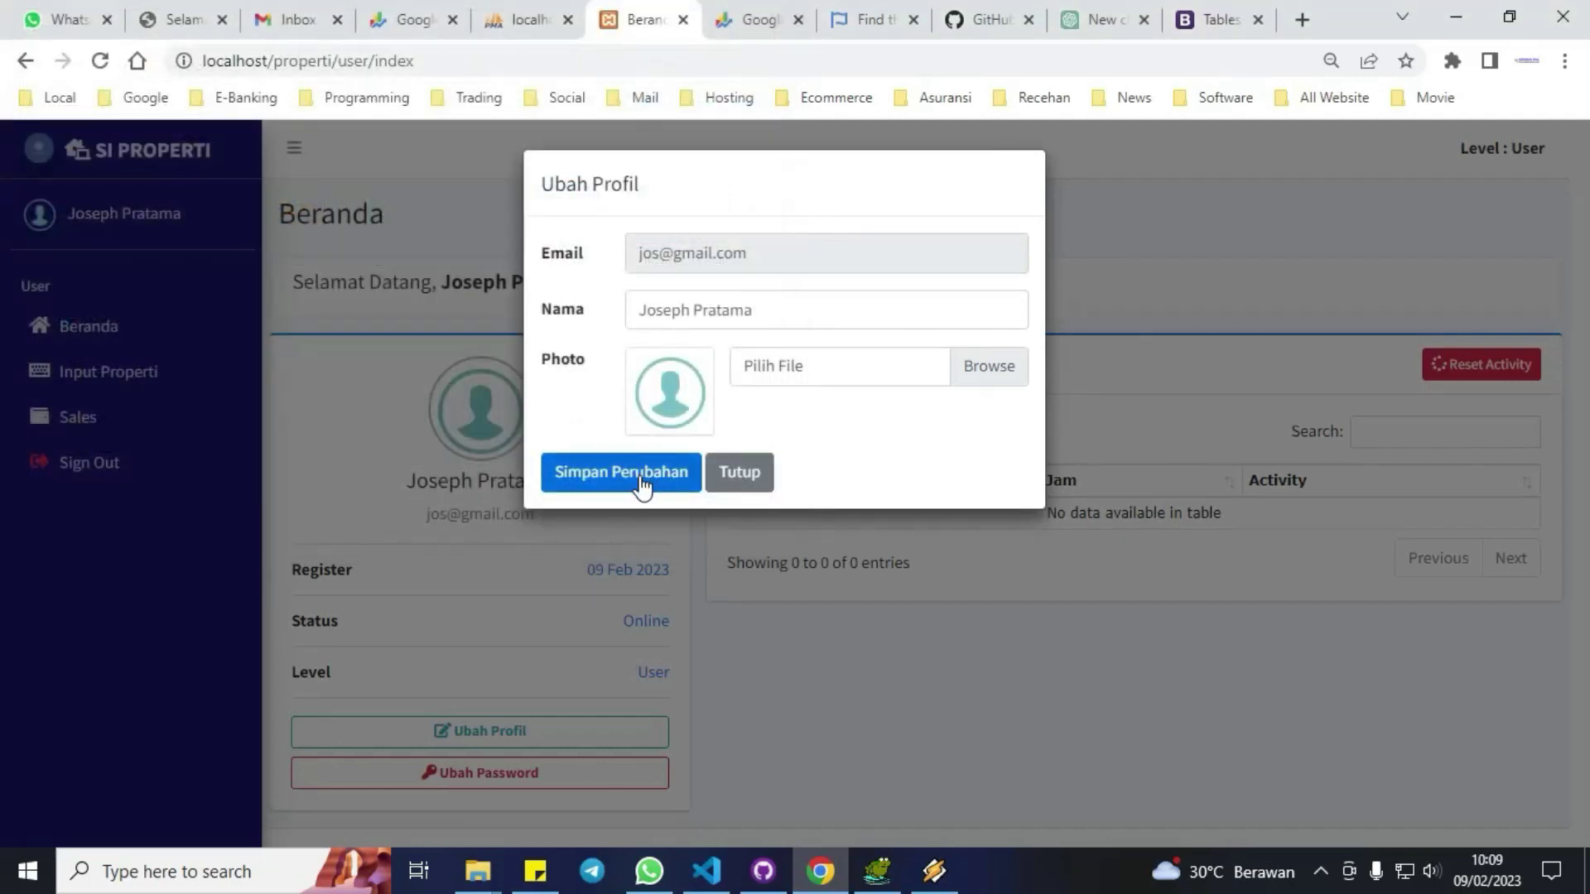
{"action": "left_click", "coordinate": [732, 472]}
{"action": "left_click", "coordinate": [509, 783]}
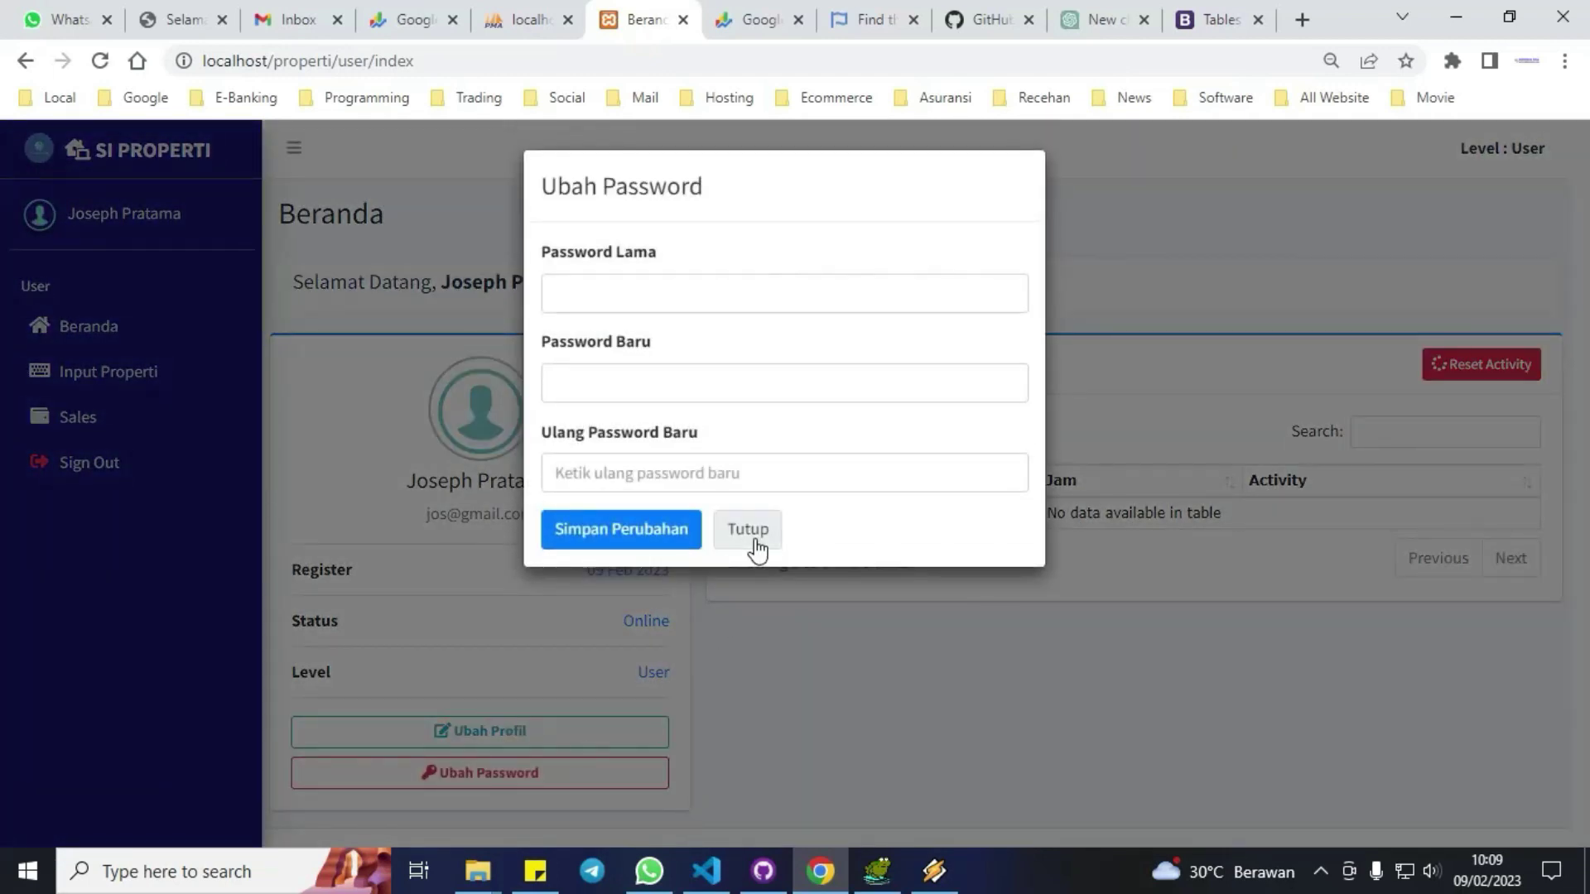
{"action": "left_click", "coordinate": [755, 537]}
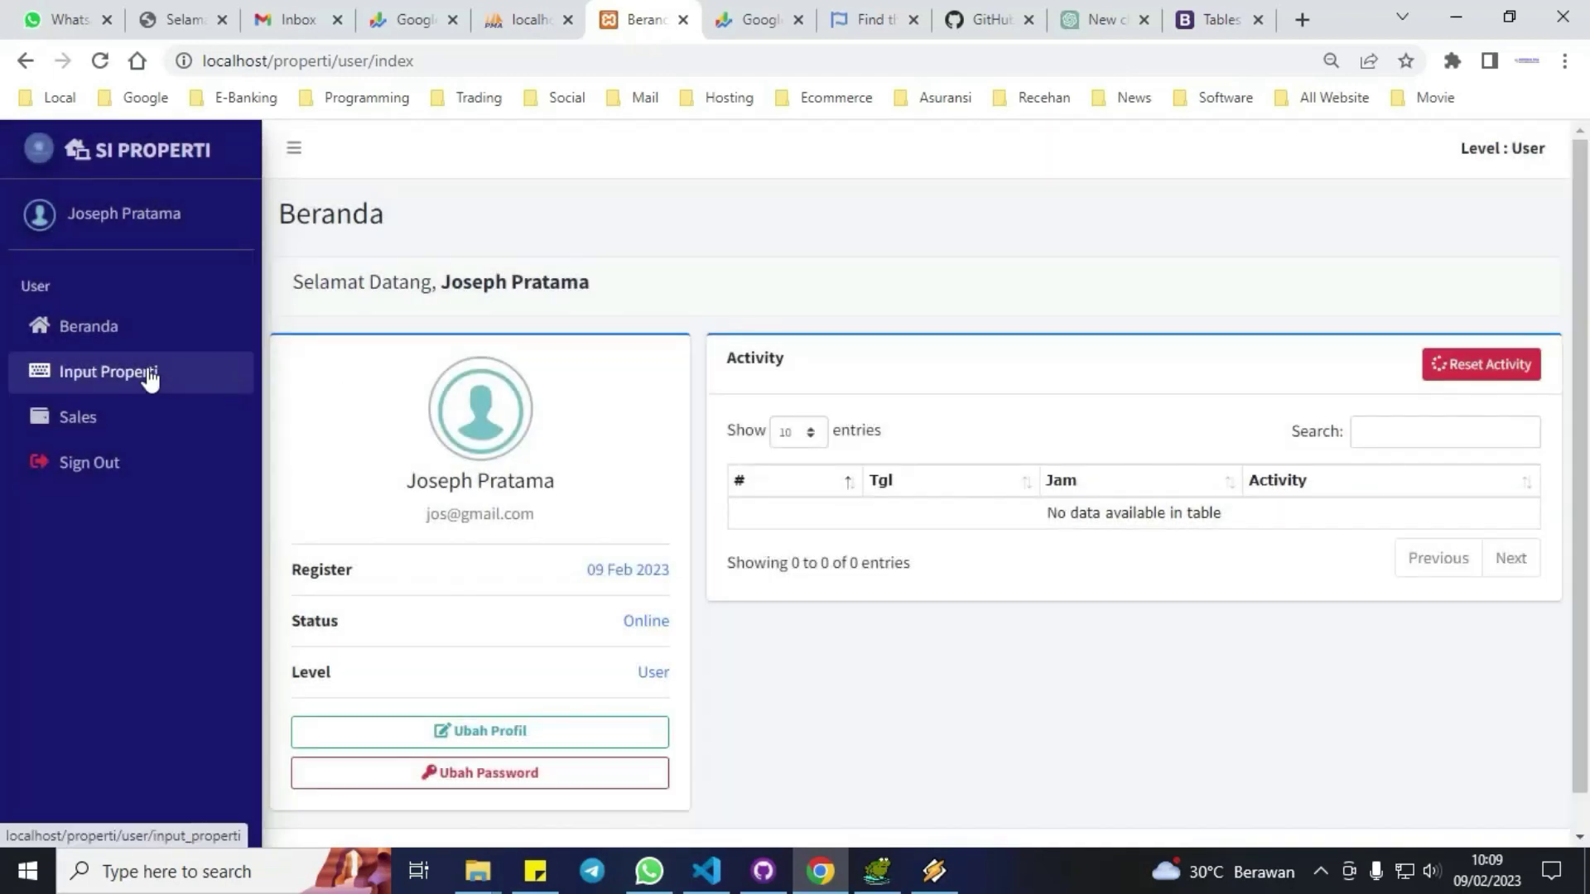
{"action": "left_click", "coordinate": [149, 378]}
Start a new property record named Rumah Megah and enter the contact phone number.
{"action": "left_click", "coordinate": [399, 303]}
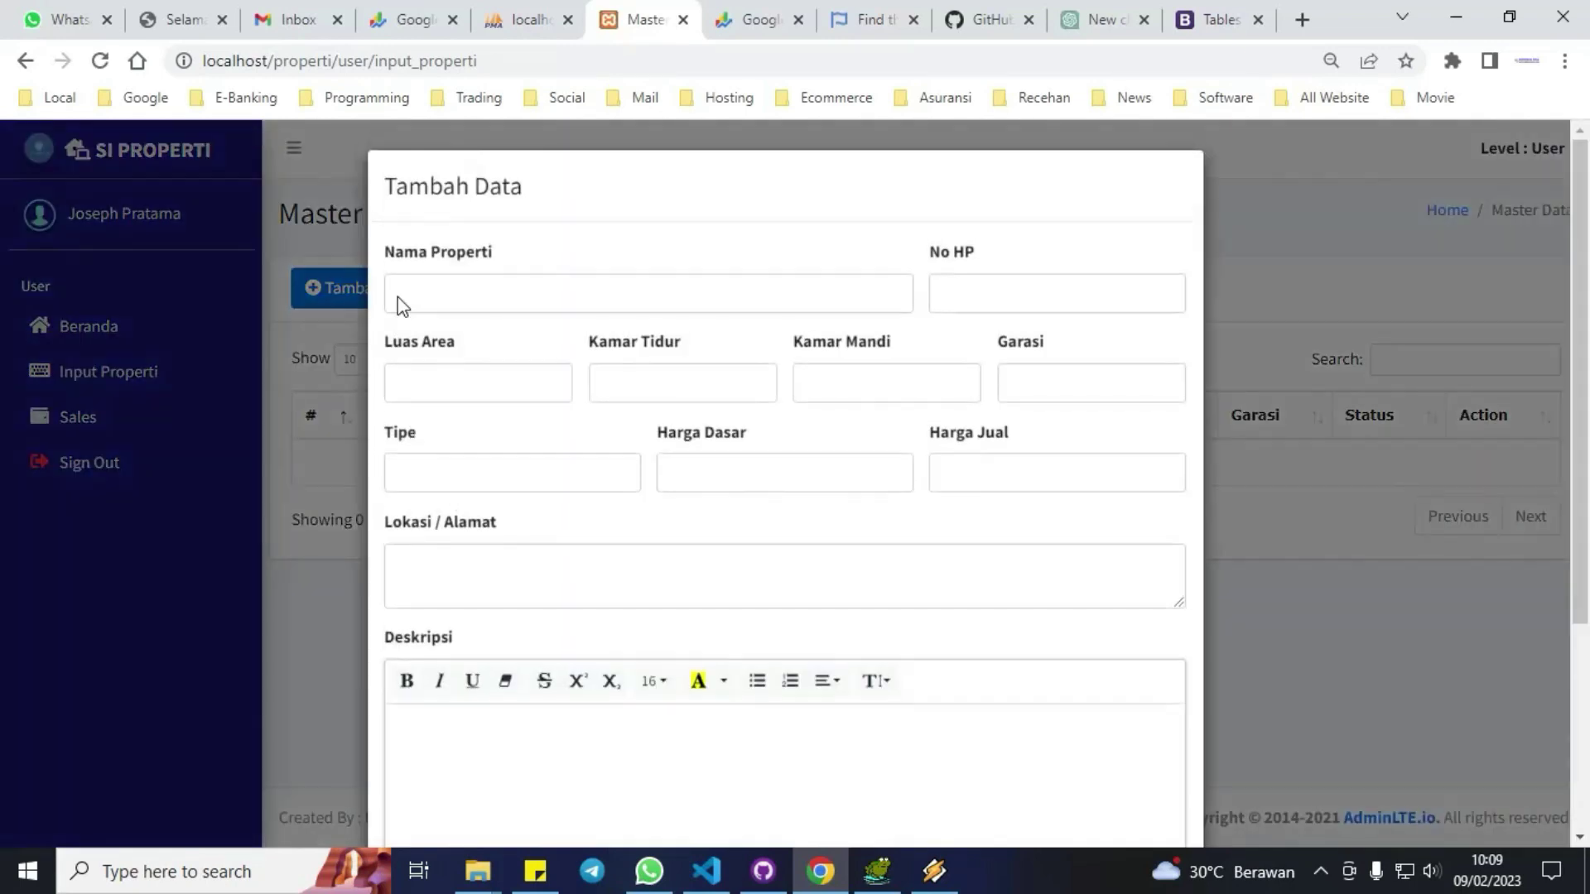
{"action": "left_click", "coordinate": [450, 295]}
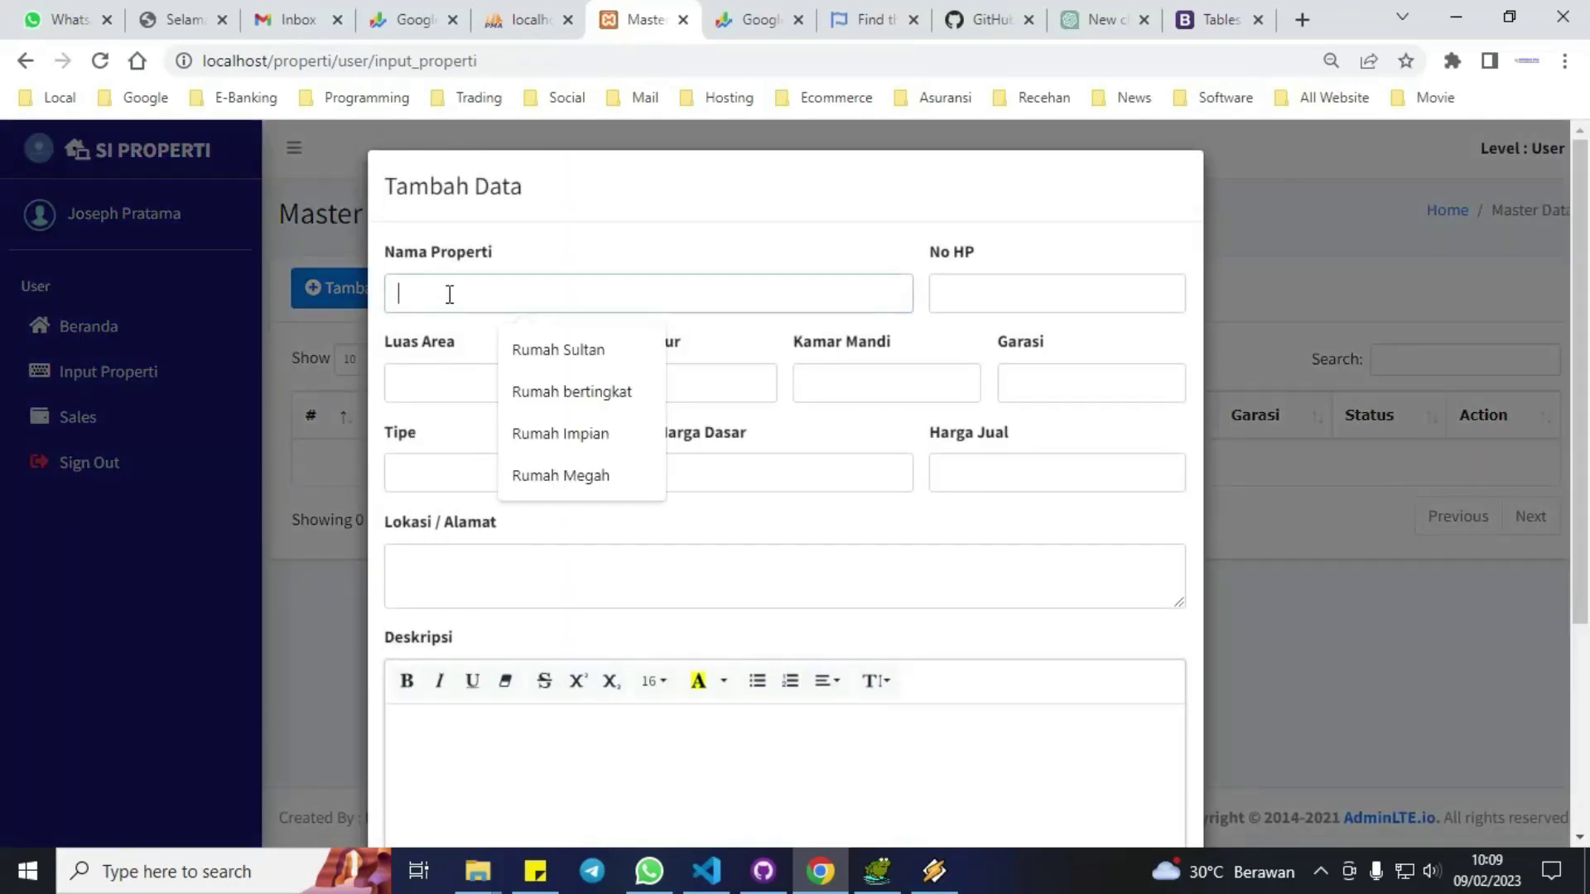
{"action": "left_click", "coordinate": [525, 473]}
{"action": "left_click", "coordinate": [978, 295]}
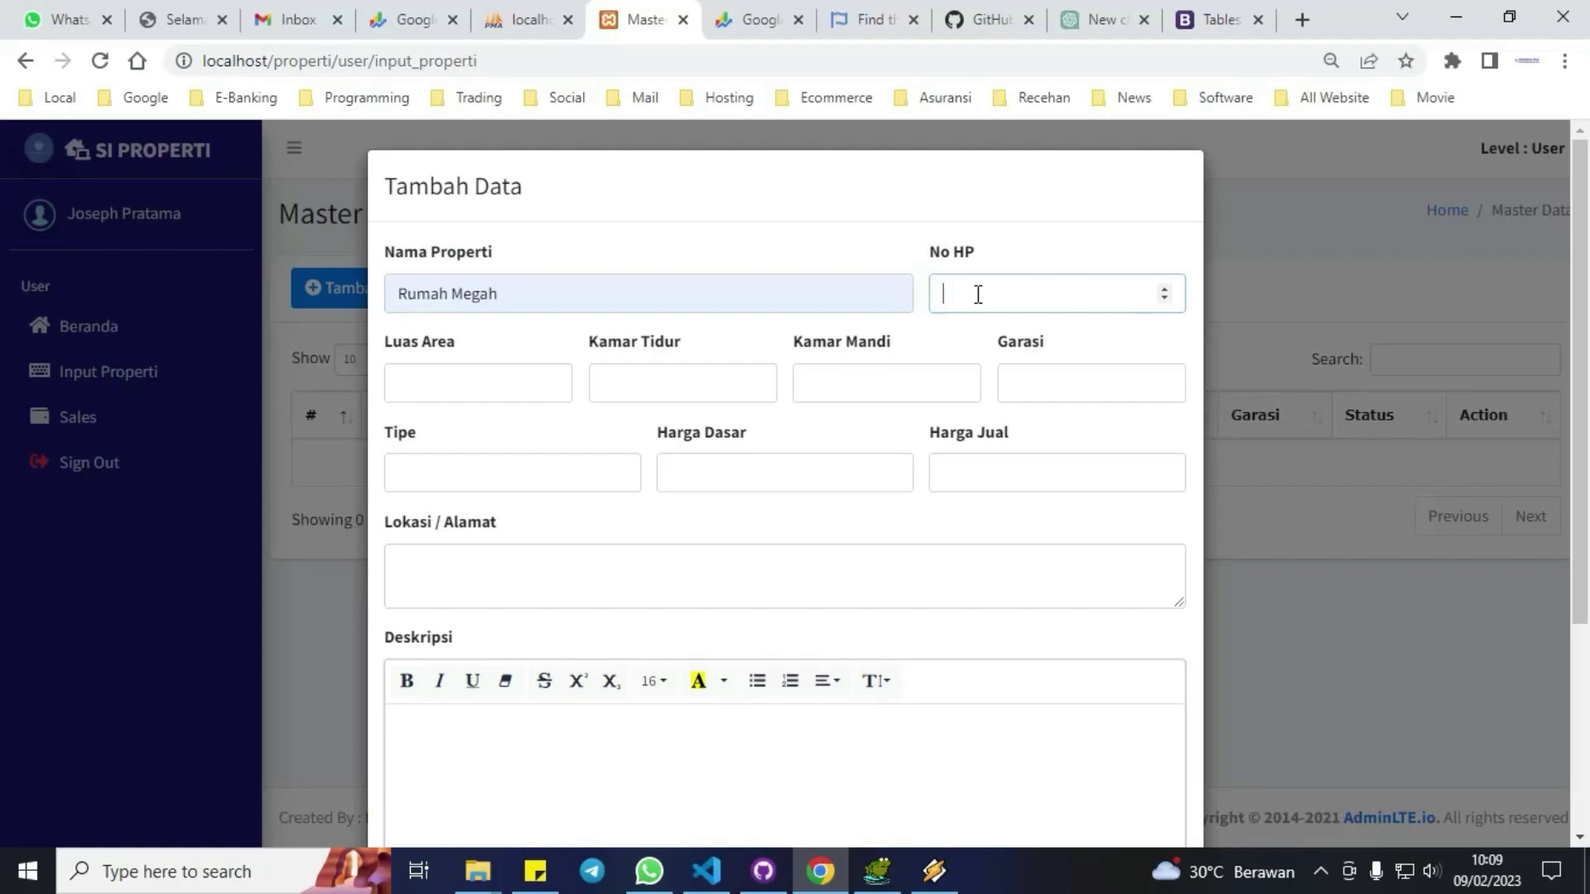
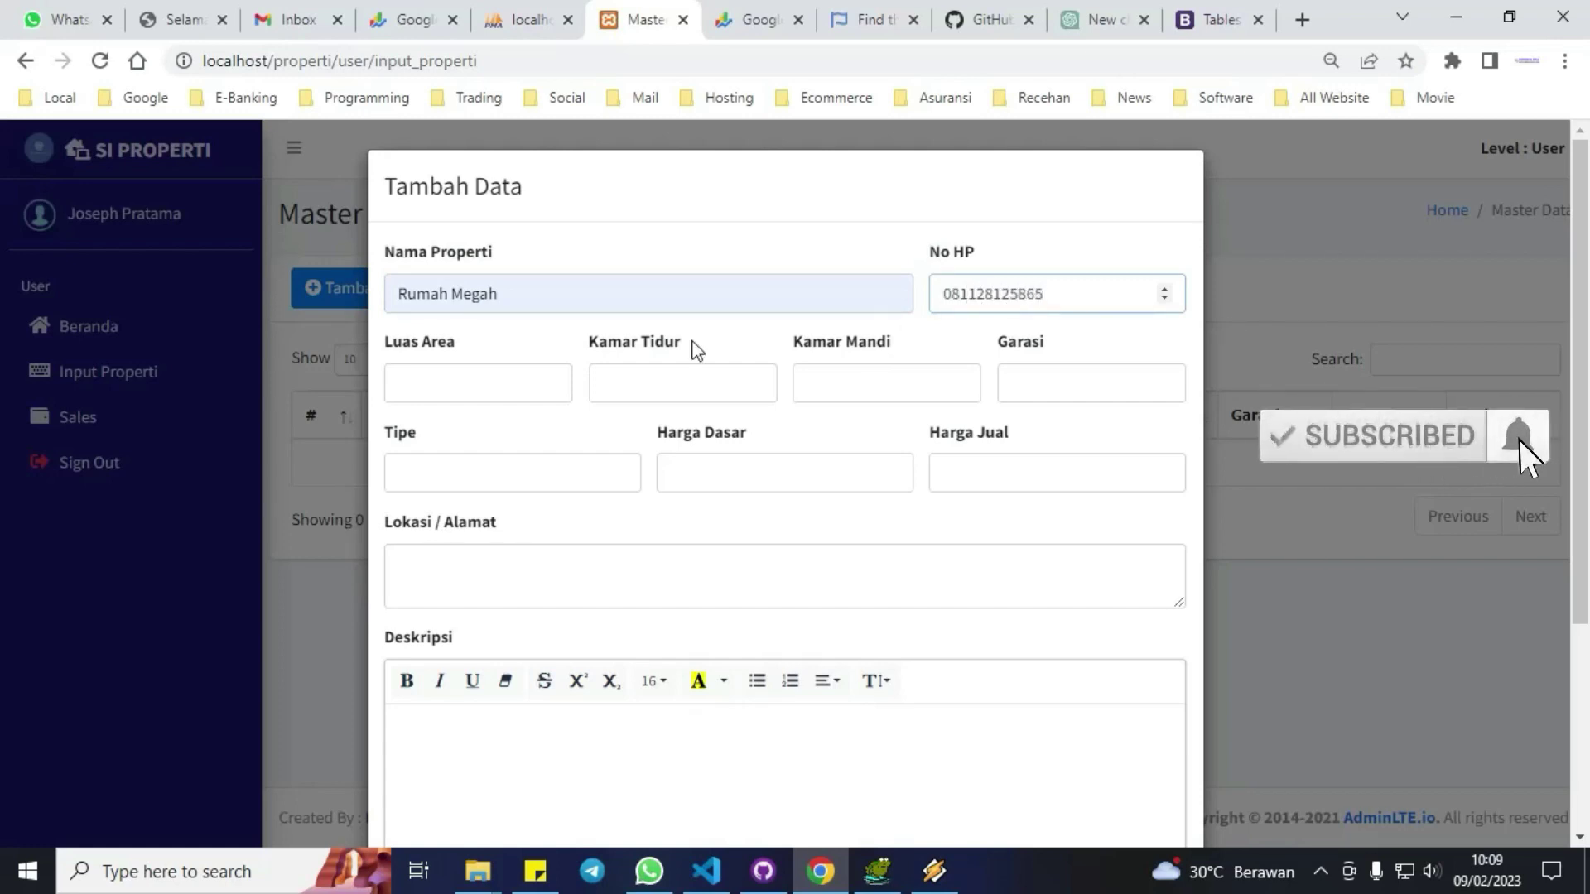
Set land area 450 m², 4 bedrooms, 3 bathrooms and 1 garage.
{"action": "left_click", "coordinate": [493, 374]}
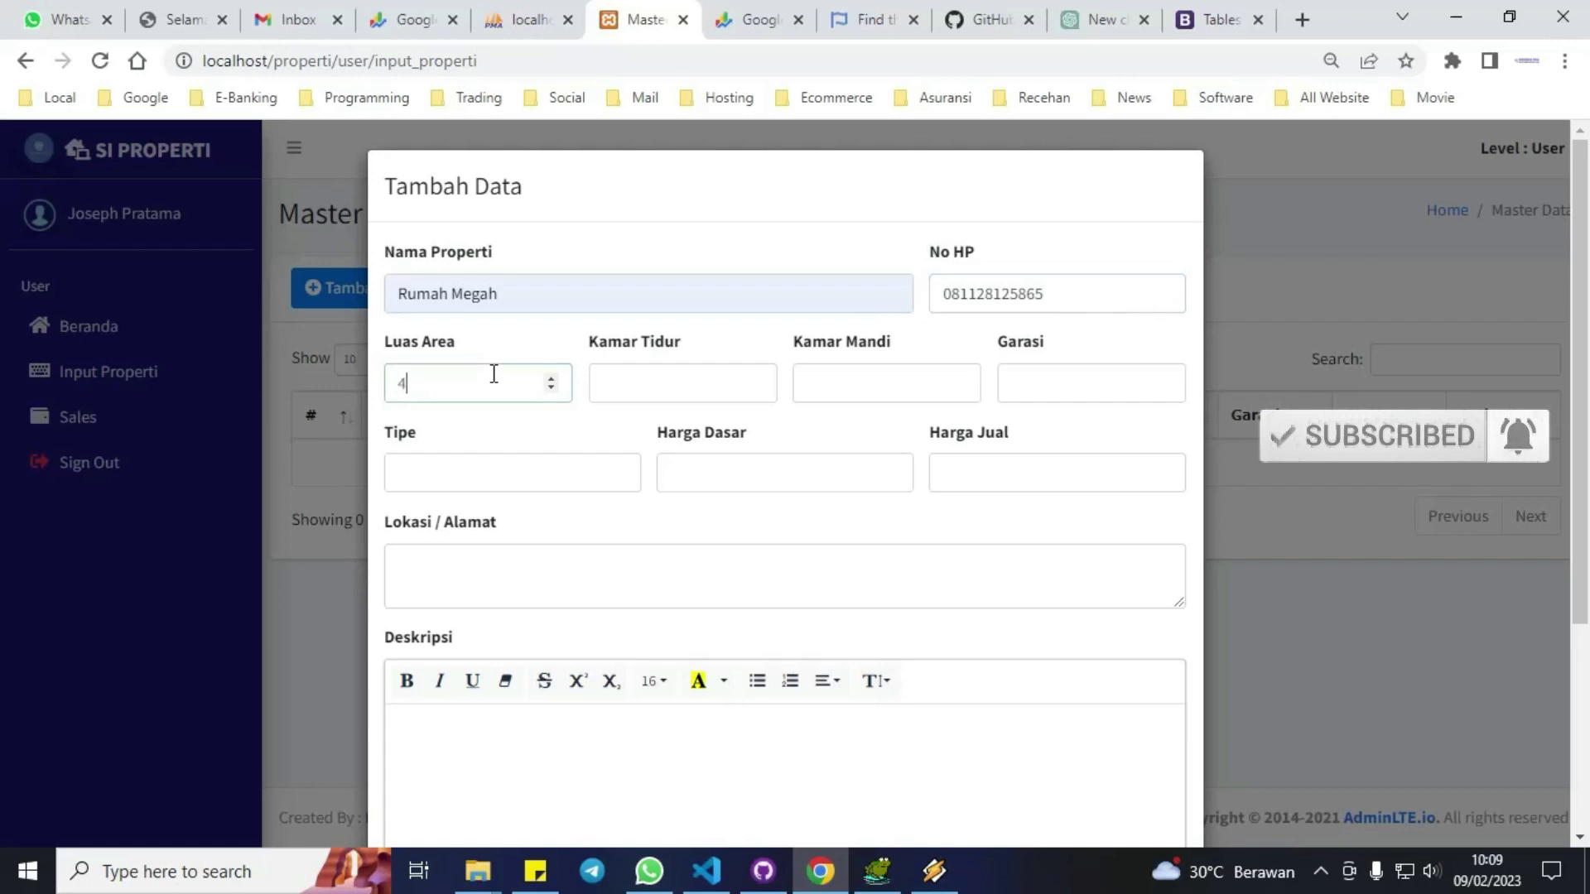
{"action": "left_click", "coordinate": [625, 373]}
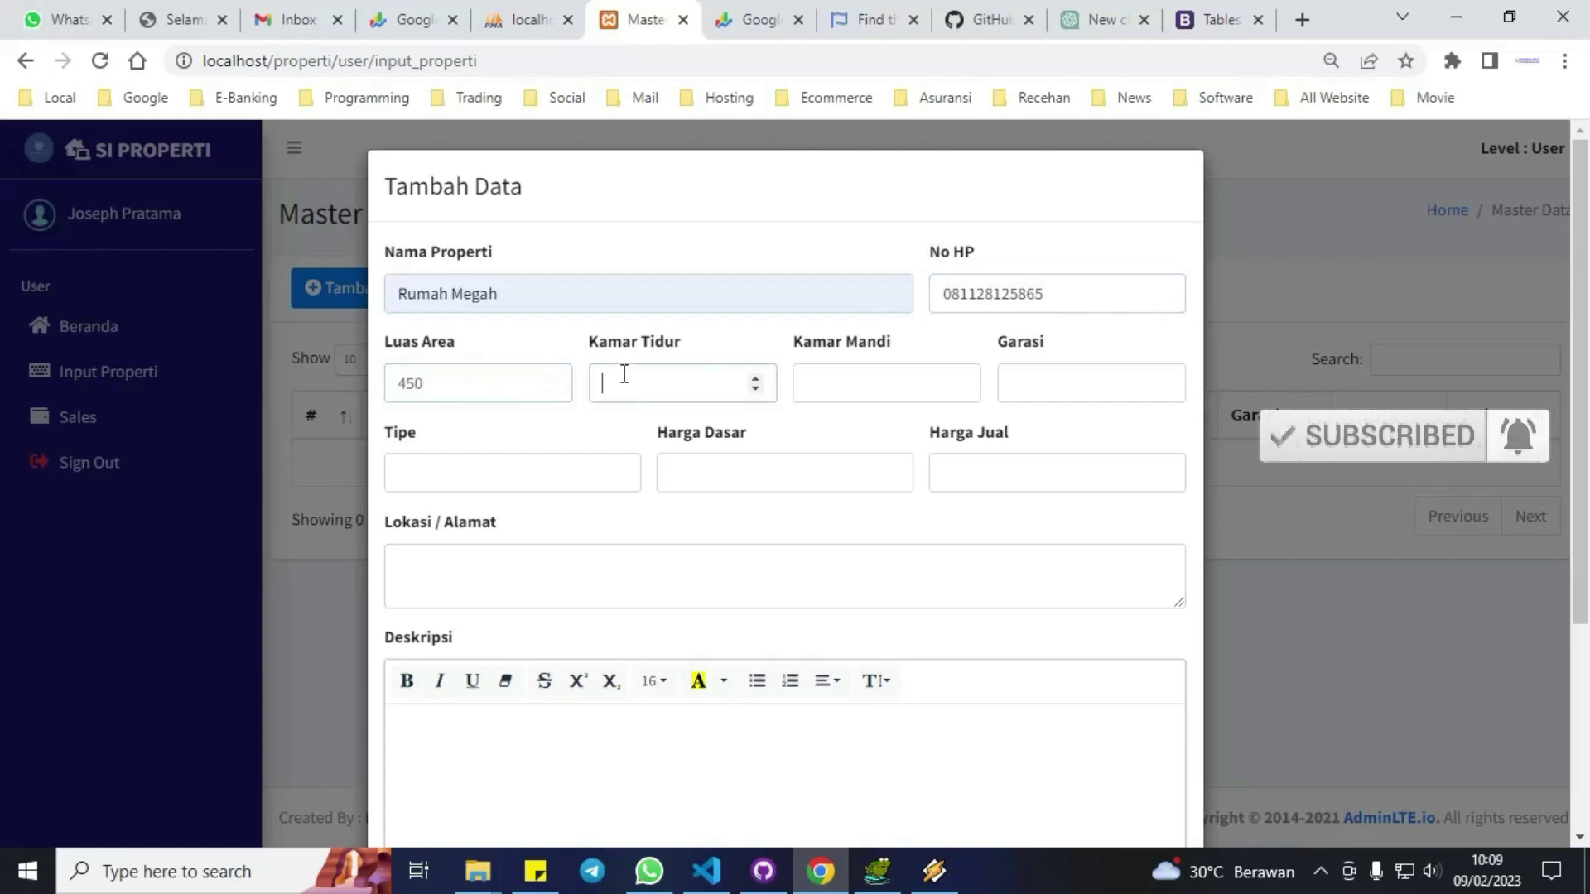
{"action": "key", "text": "Tab"}
{"action": "type", "text": "2"}
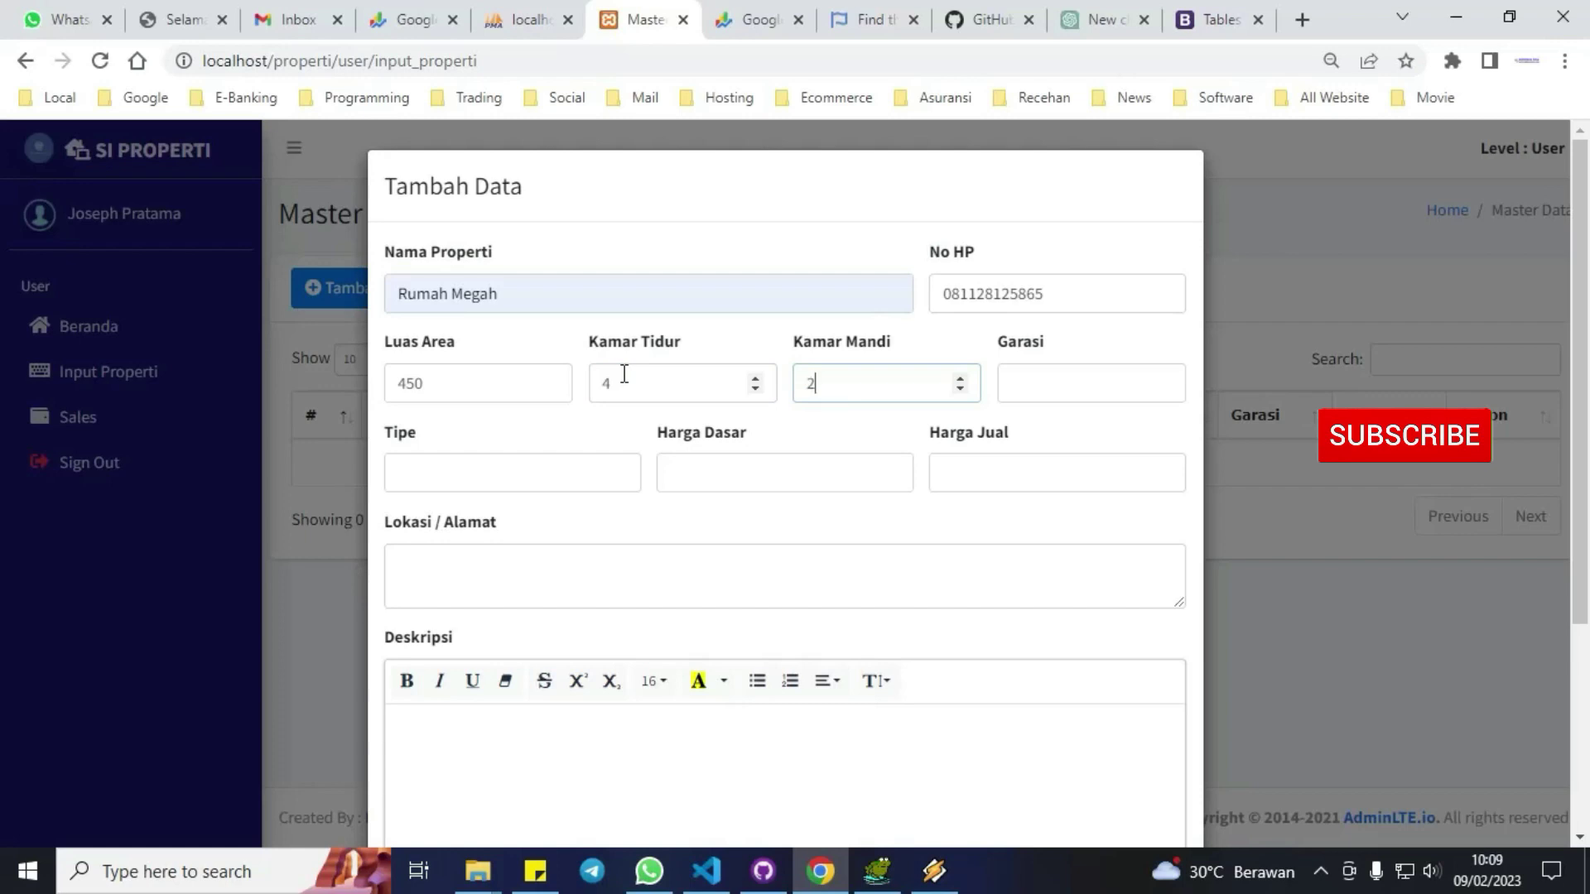
{"action": "key", "text": "BackSpace"}
{"action": "type", "text": "3"}
{"action": "key", "text": "Tab"}
{"action": "type", "text": "1"}
Enter type Rumah, base price 750000000, the selling price and the property address.
{"action": "left_click", "coordinate": [451, 464]}
{"action": "type", "text": "Rumah"}
{"action": "left_click", "coordinate": [738, 472]}
{"action": "type", "text": "750000000"}
{"action": "left_click", "coordinate": [990, 471]}
{"action": "type", "text": "8"}
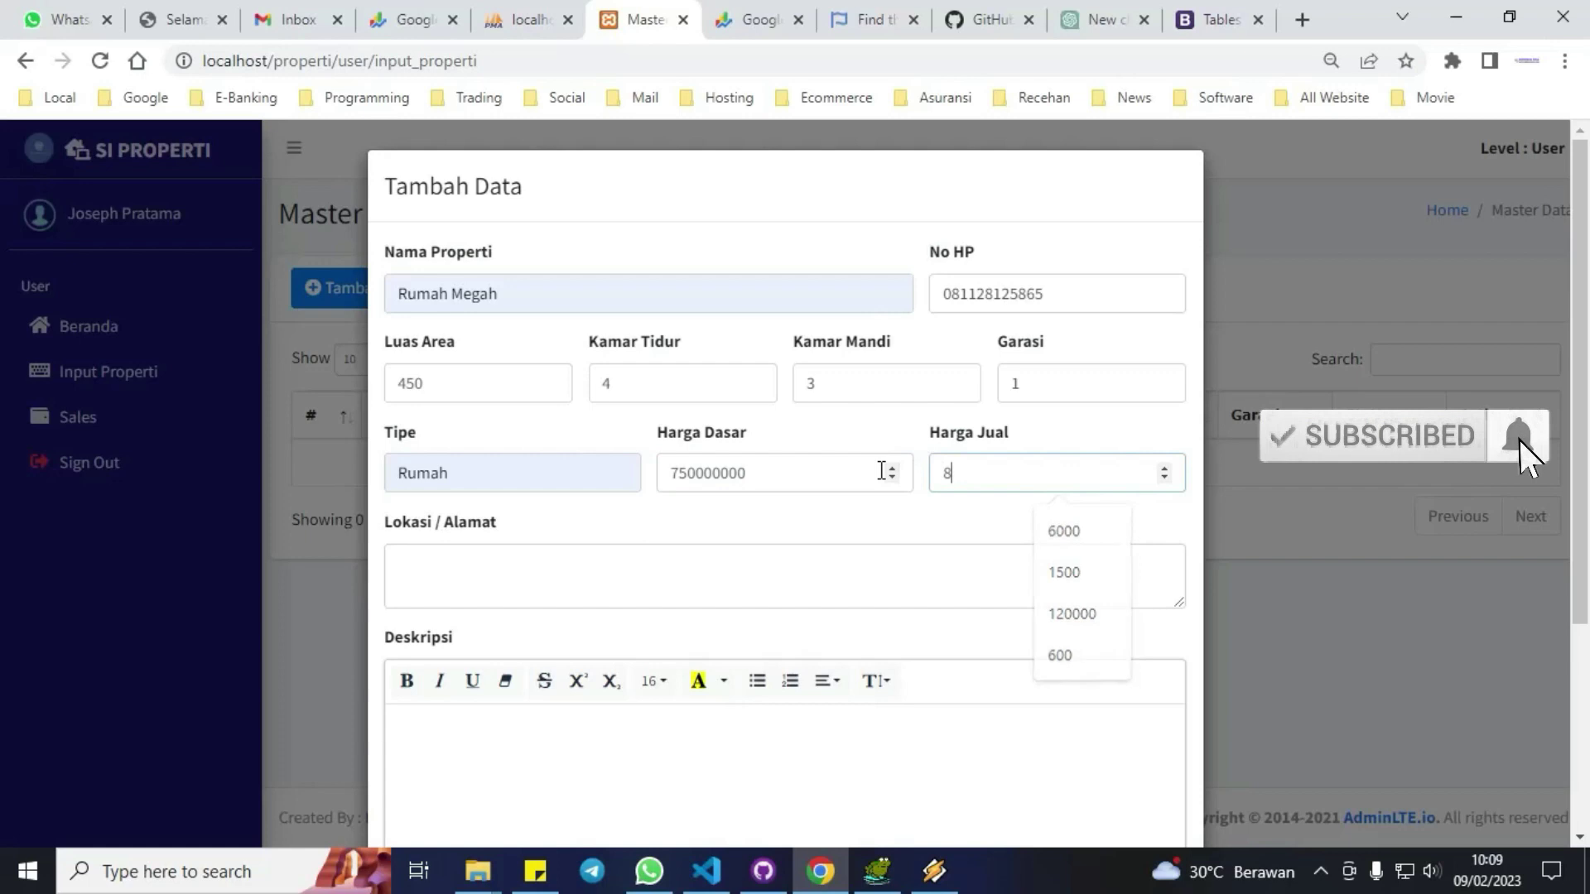
{"action": "type", "text": "00"}
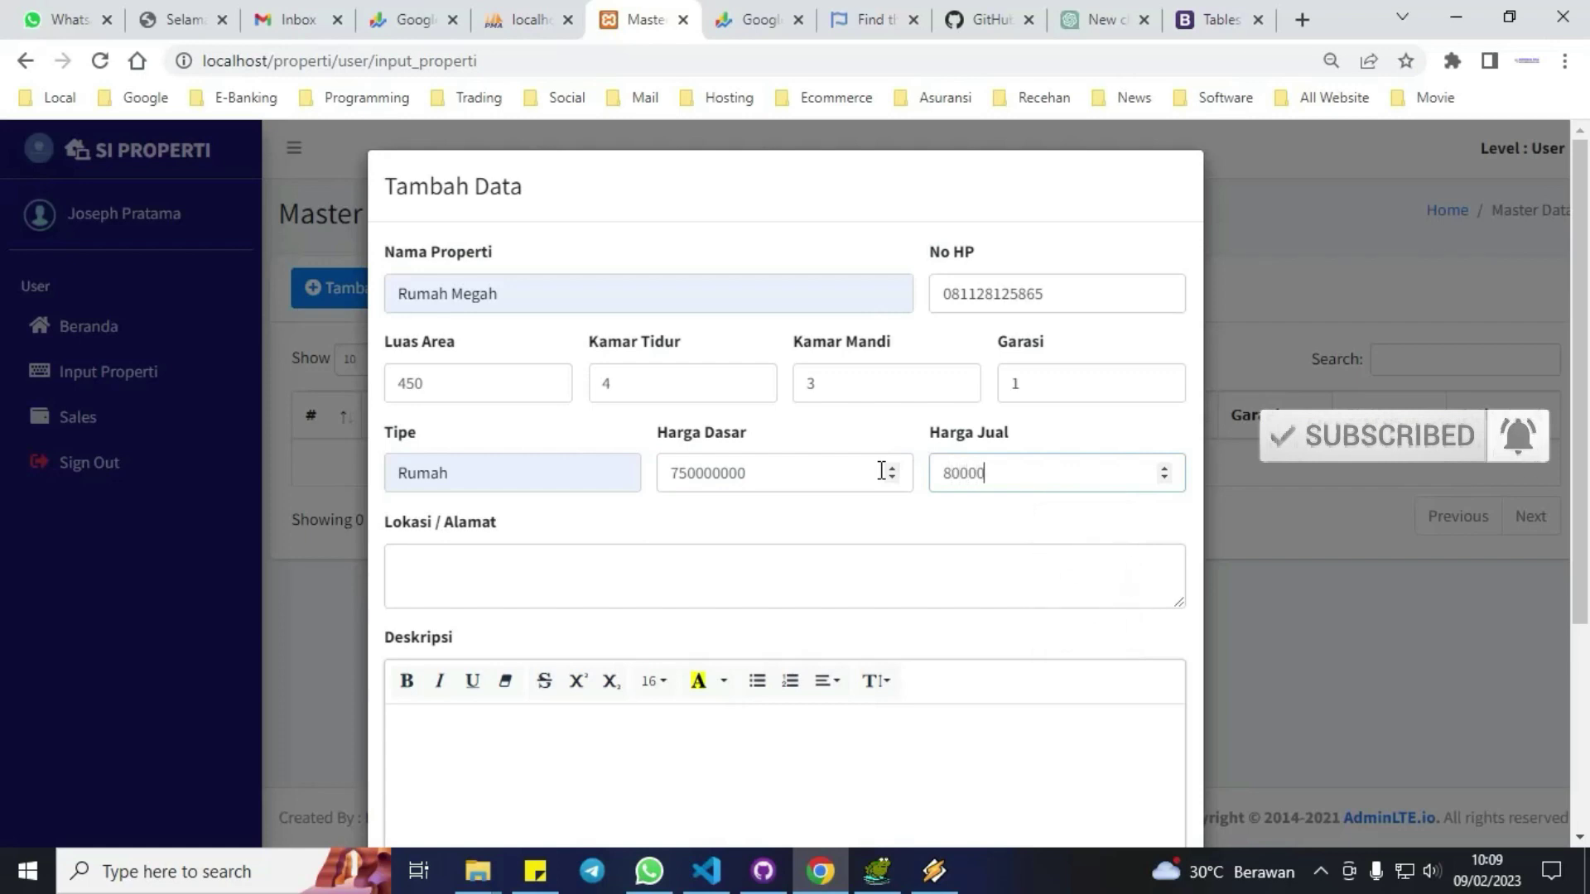
{"action": "left_click", "coordinate": [728, 574]}
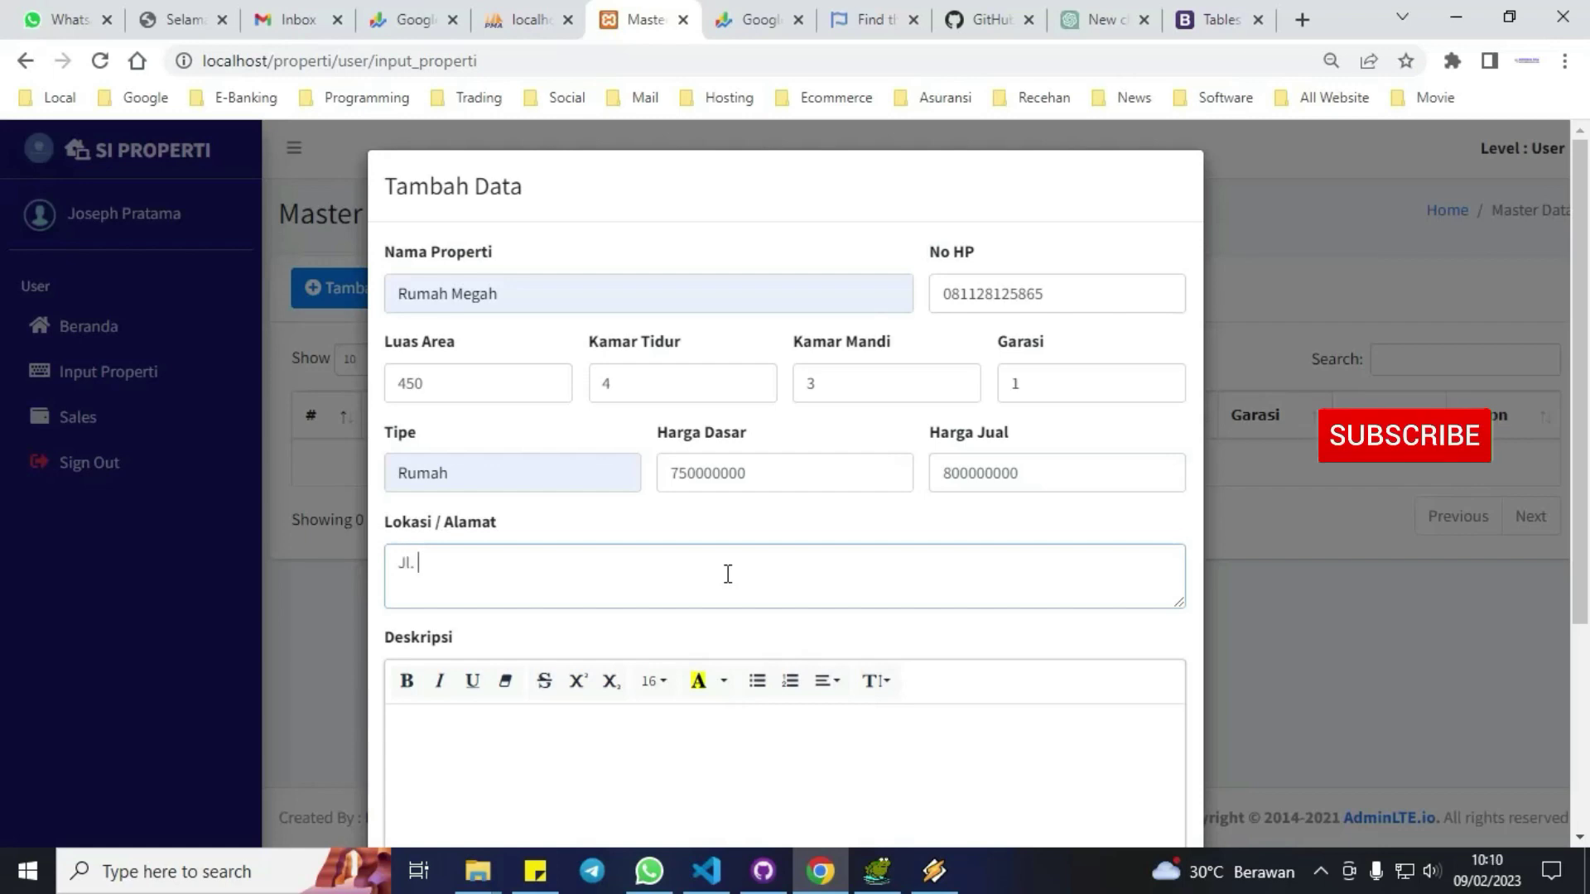
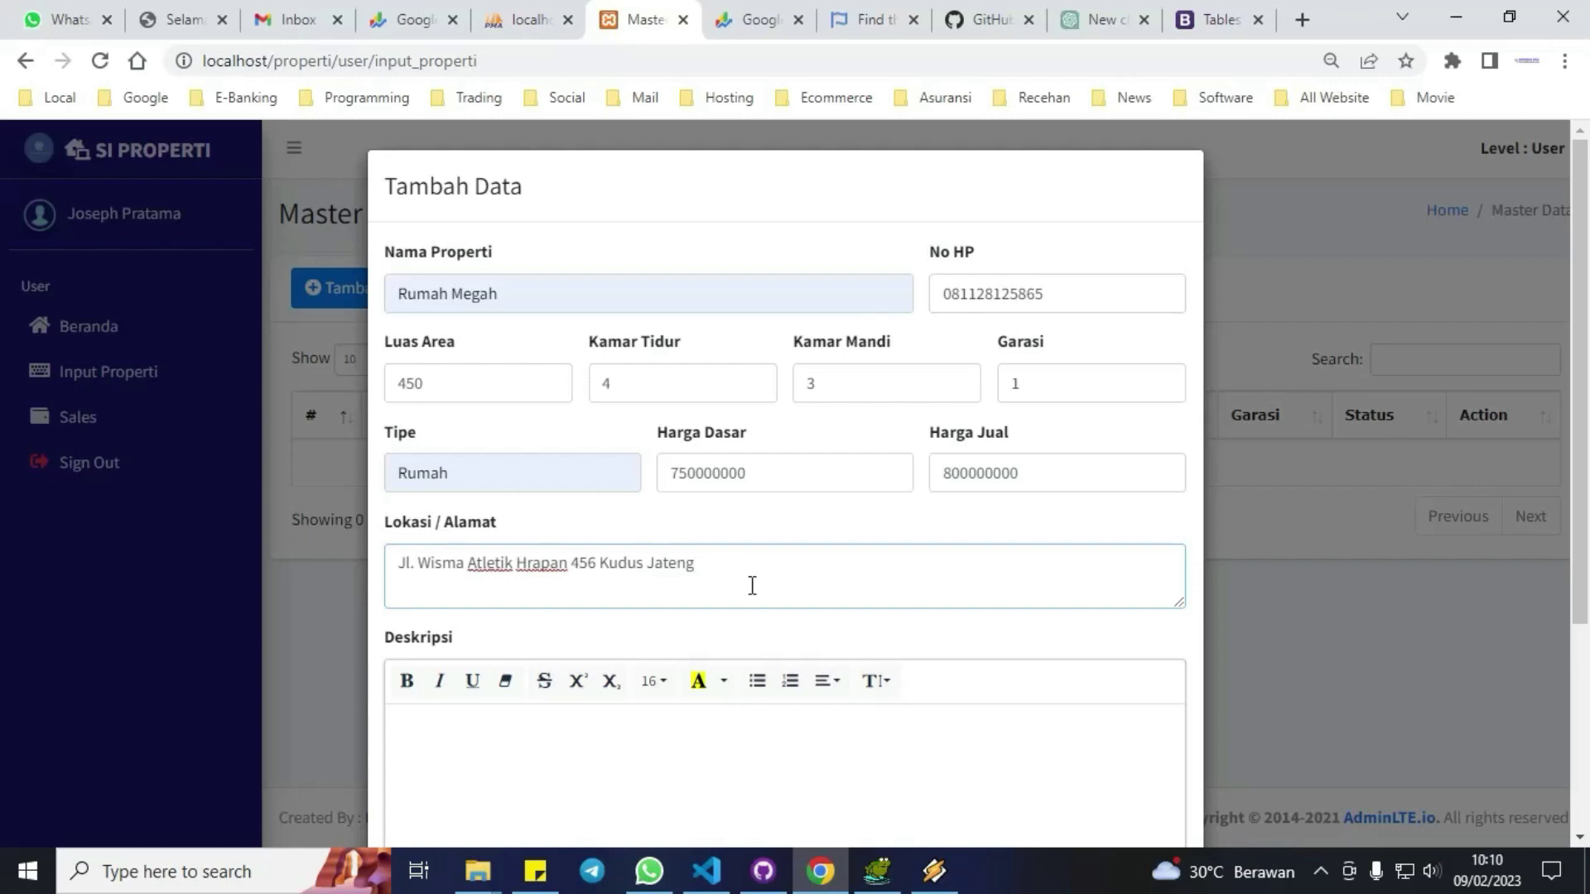
Add the description, attach the rumah-mewah photo and save the new property.
{"action": "scroll", "coordinate": [752, 585], "scroll_direction": "down", "scroll_amount": 3}
{"action": "left_click", "coordinate": [581, 533]}
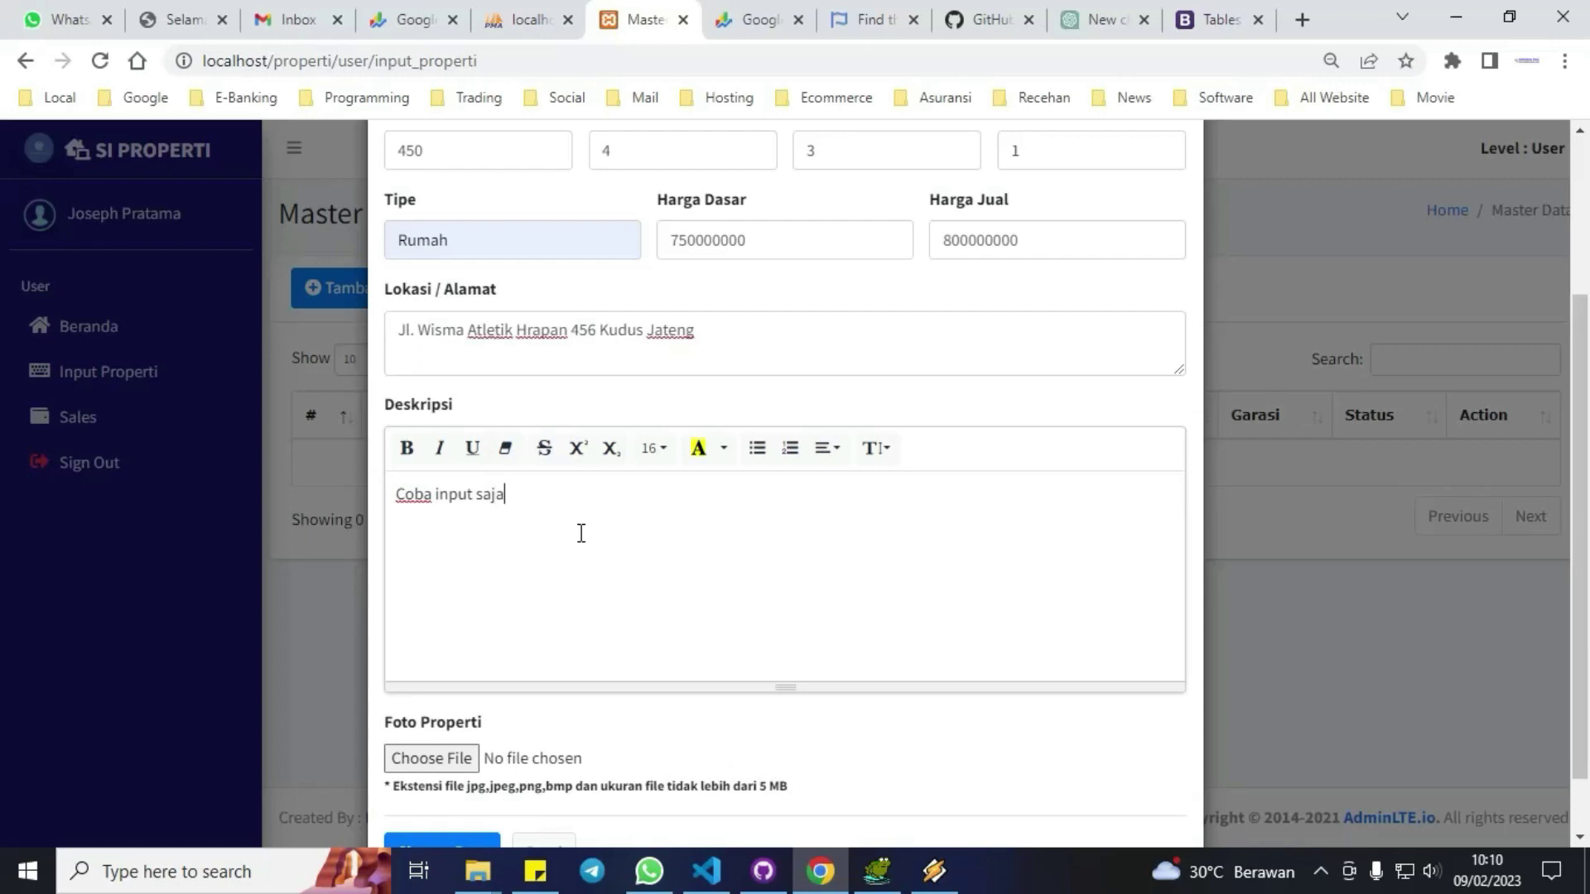
{"action": "left_click", "coordinate": [463, 757]}
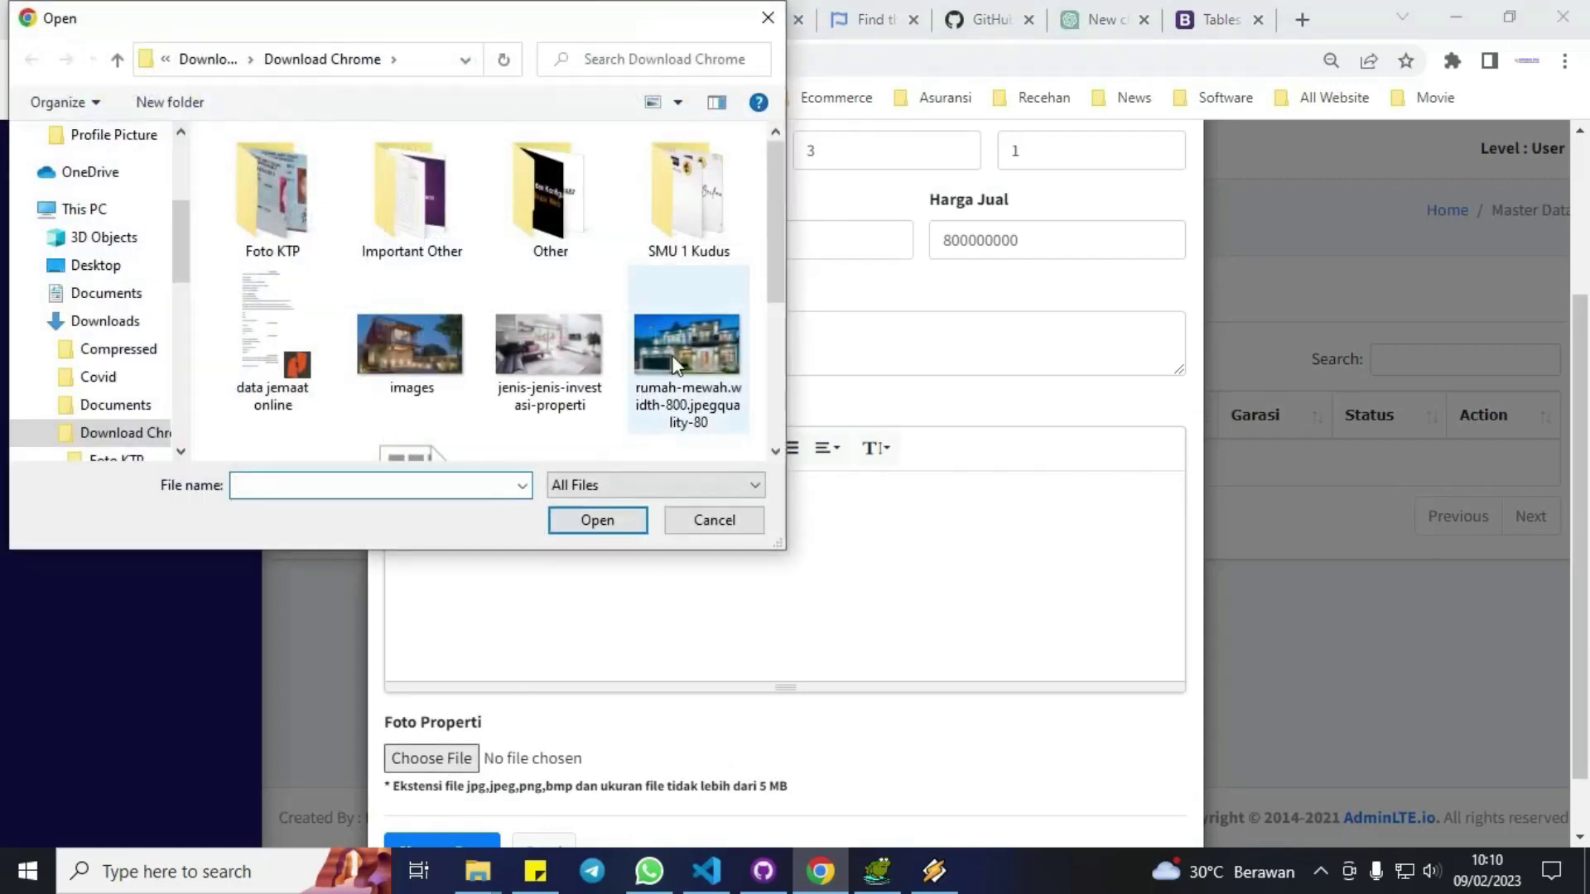
{"action": "double_click", "coordinate": [673, 354]}
{"action": "scroll", "coordinate": [692, 560], "scroll_direction": "down", "scroll_amount": 1}
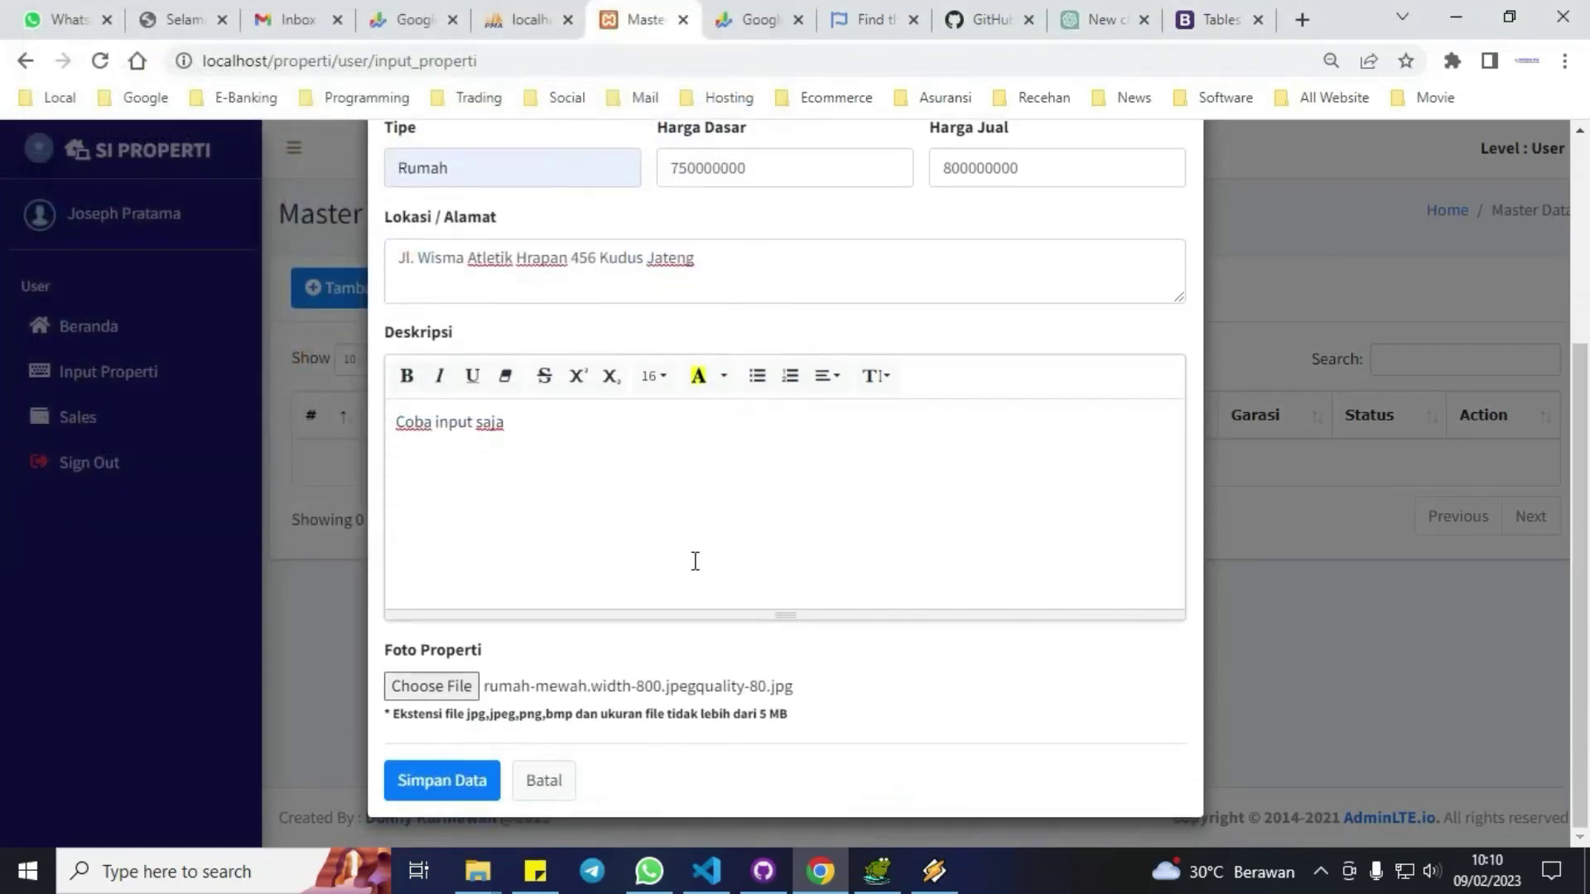
{"action": "left_click", "coordinate": [474, 783]}
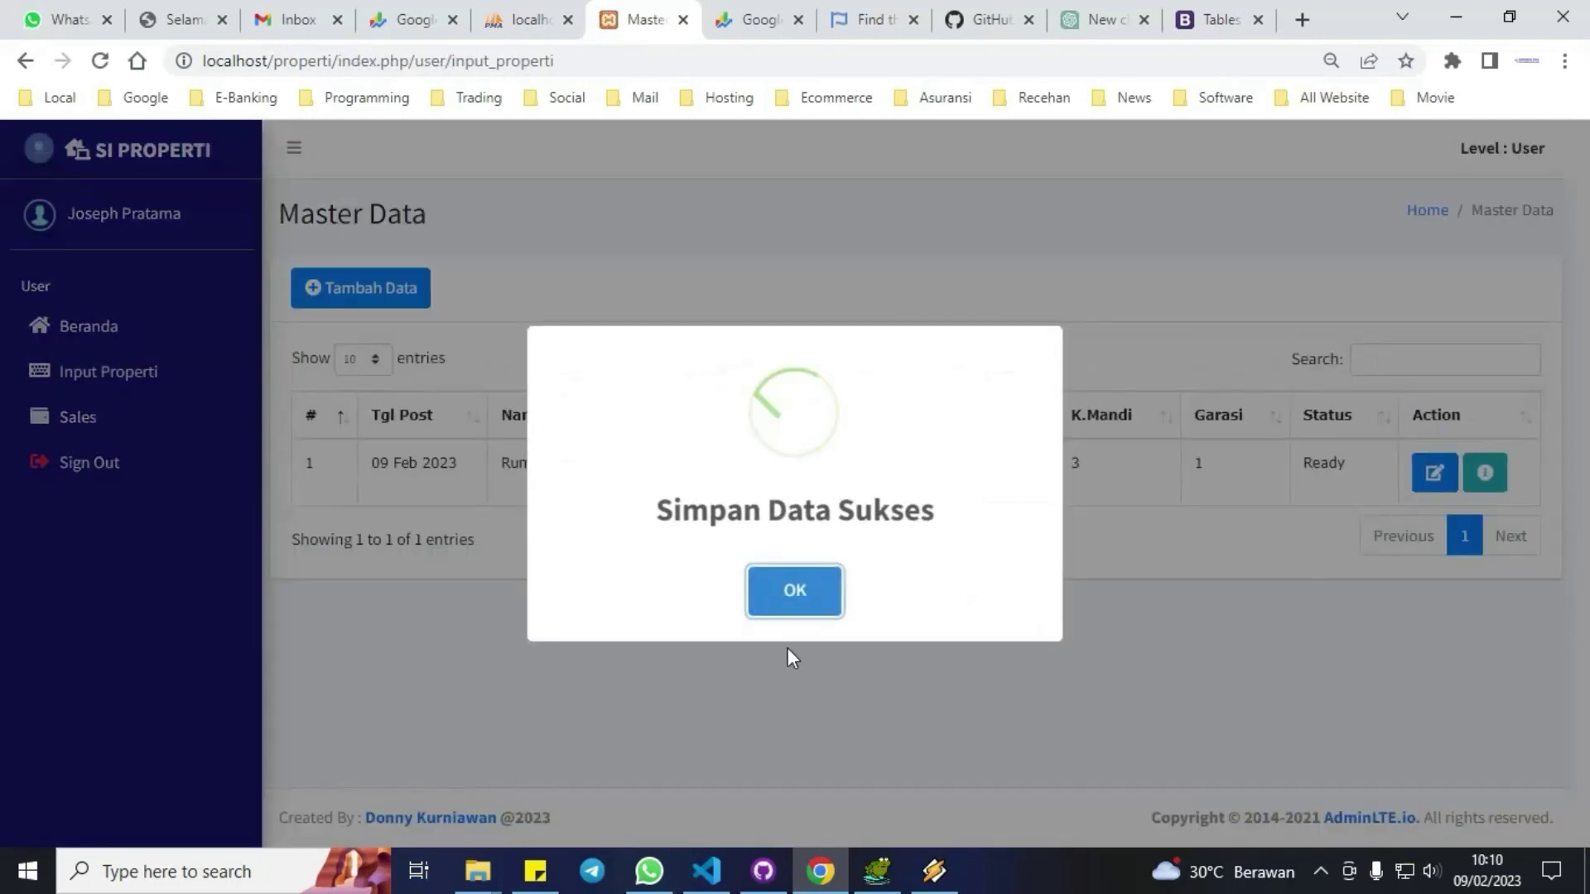
{"action": "left_click", "coordinate": [820, 594]}
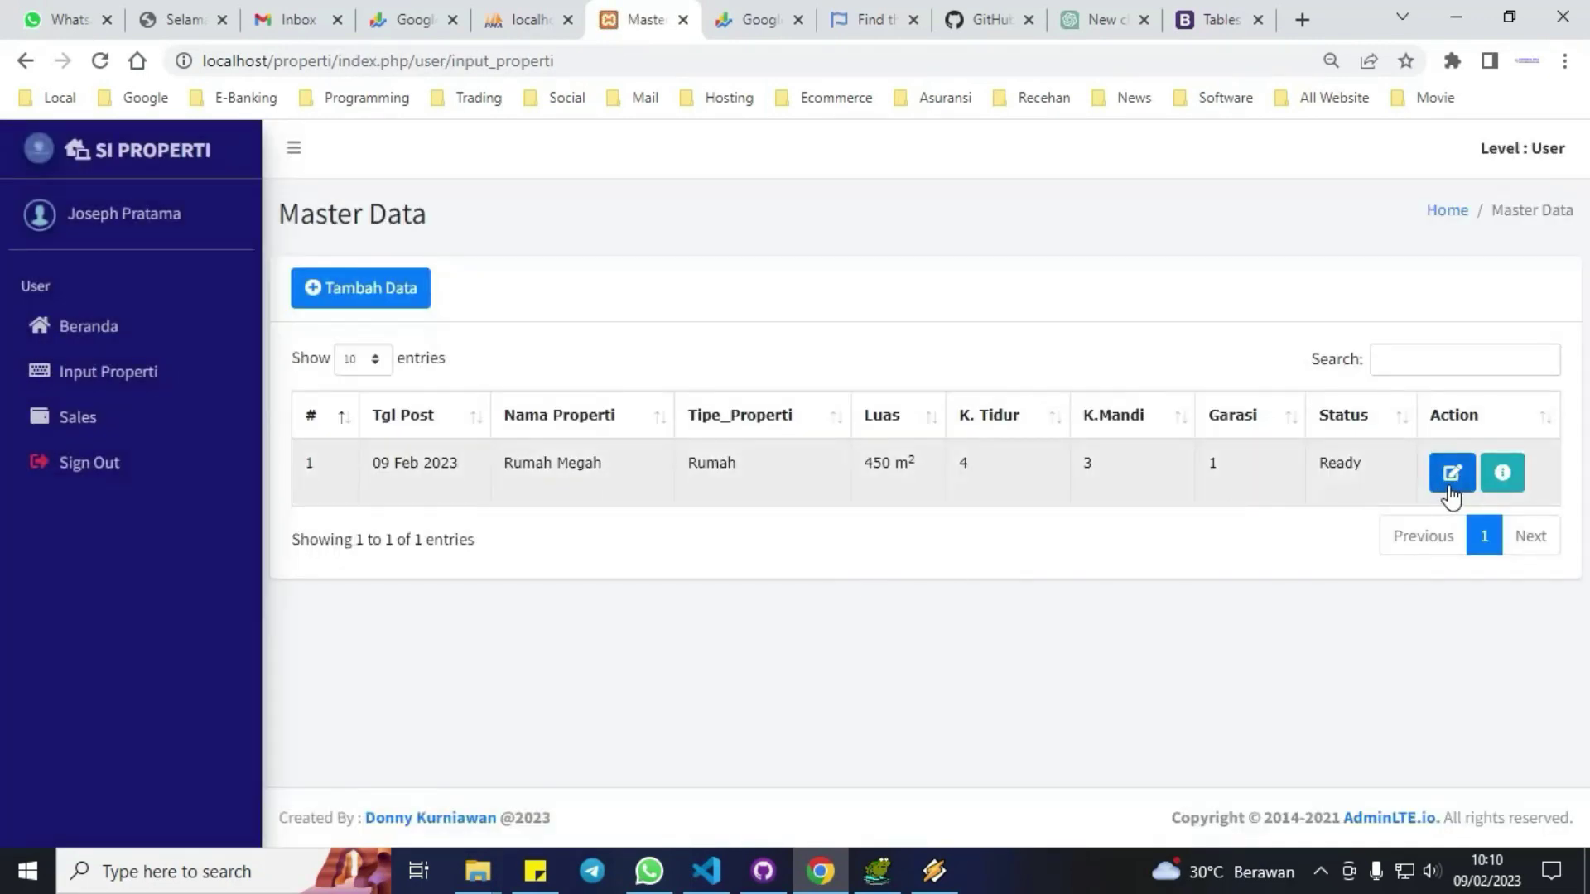
Open Rumah Megah's detail page and add the Air PDAM facility.
{"action": "left_click", "coordinate": [1451, 484]}
{"action": "left_click", "coordinate": [1354, 553]}
{"action": "left_click", "coordinate": [1501, 474]}
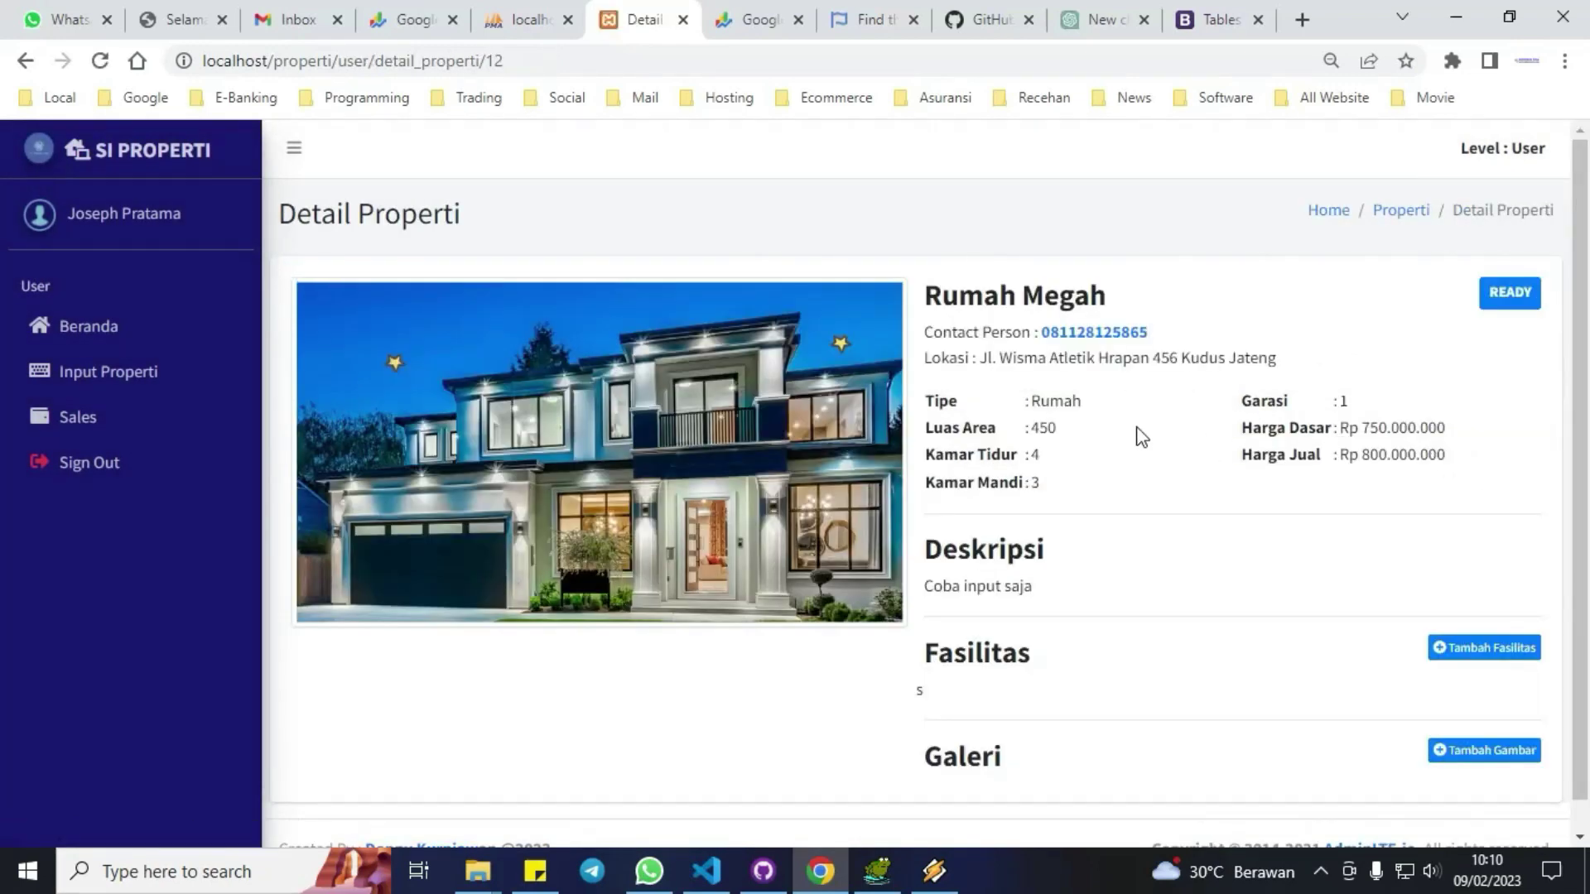
{"action": "scroll", "coordinate": [1182, 445], "scroll_direction": "down", "scroll_amount": 1}
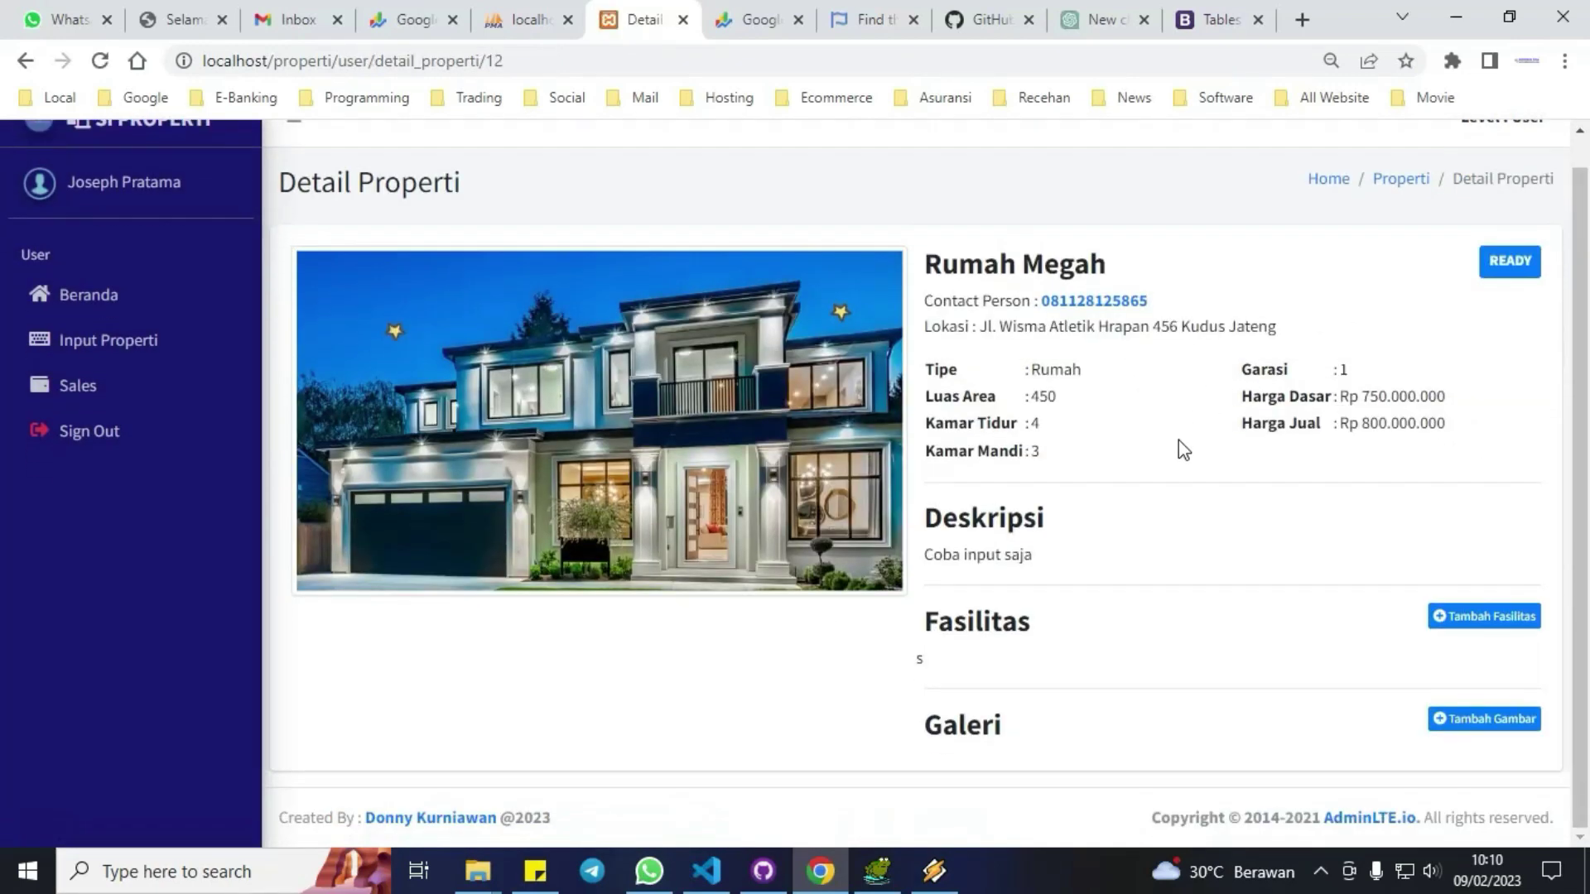
{"action": "left_click", "coordinate": [1484, 617]}
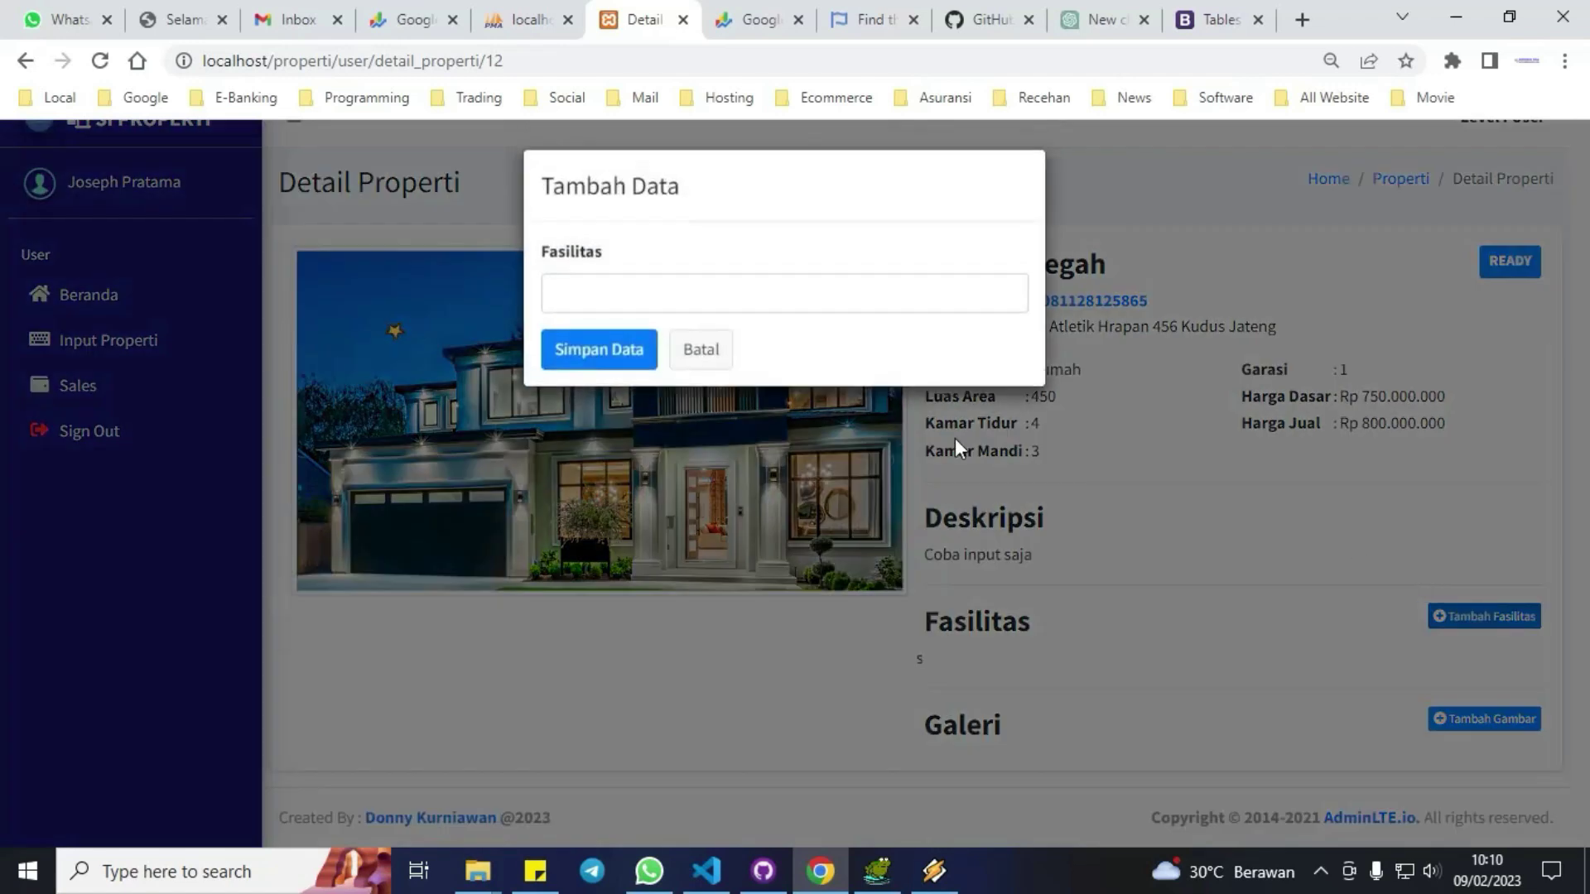
{"action": "left_click", "coordinate": [717, 306]}
{"action": "left_click", "coordinate": [709, 351]}
{"action": "left_click", "coordinate": [627, 370]}
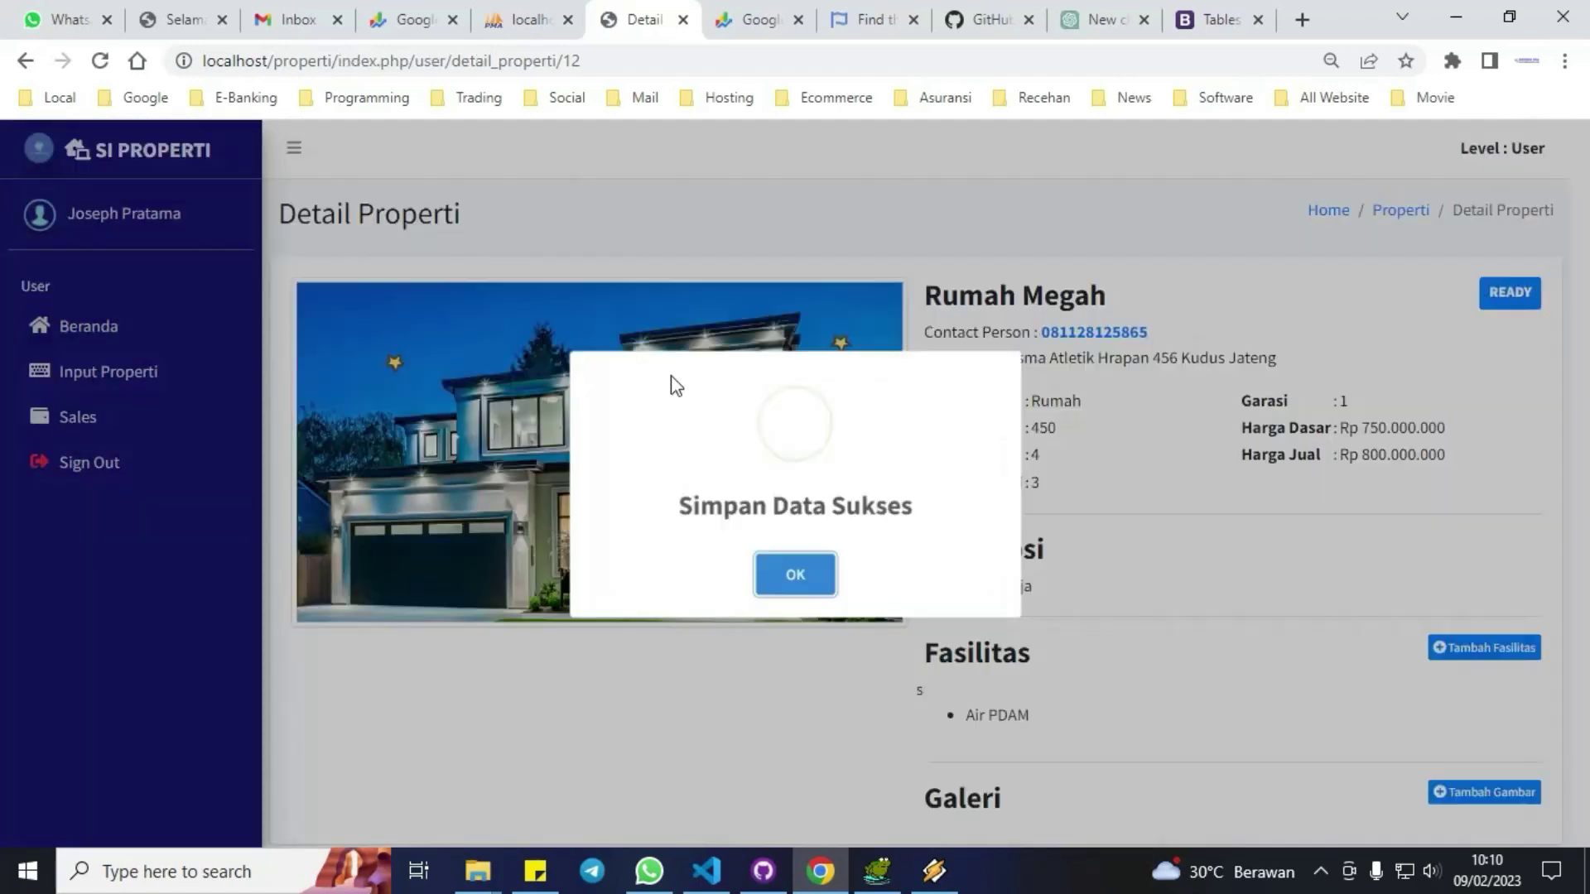
{"action": "left_click", "coordinate": [819, 596]}
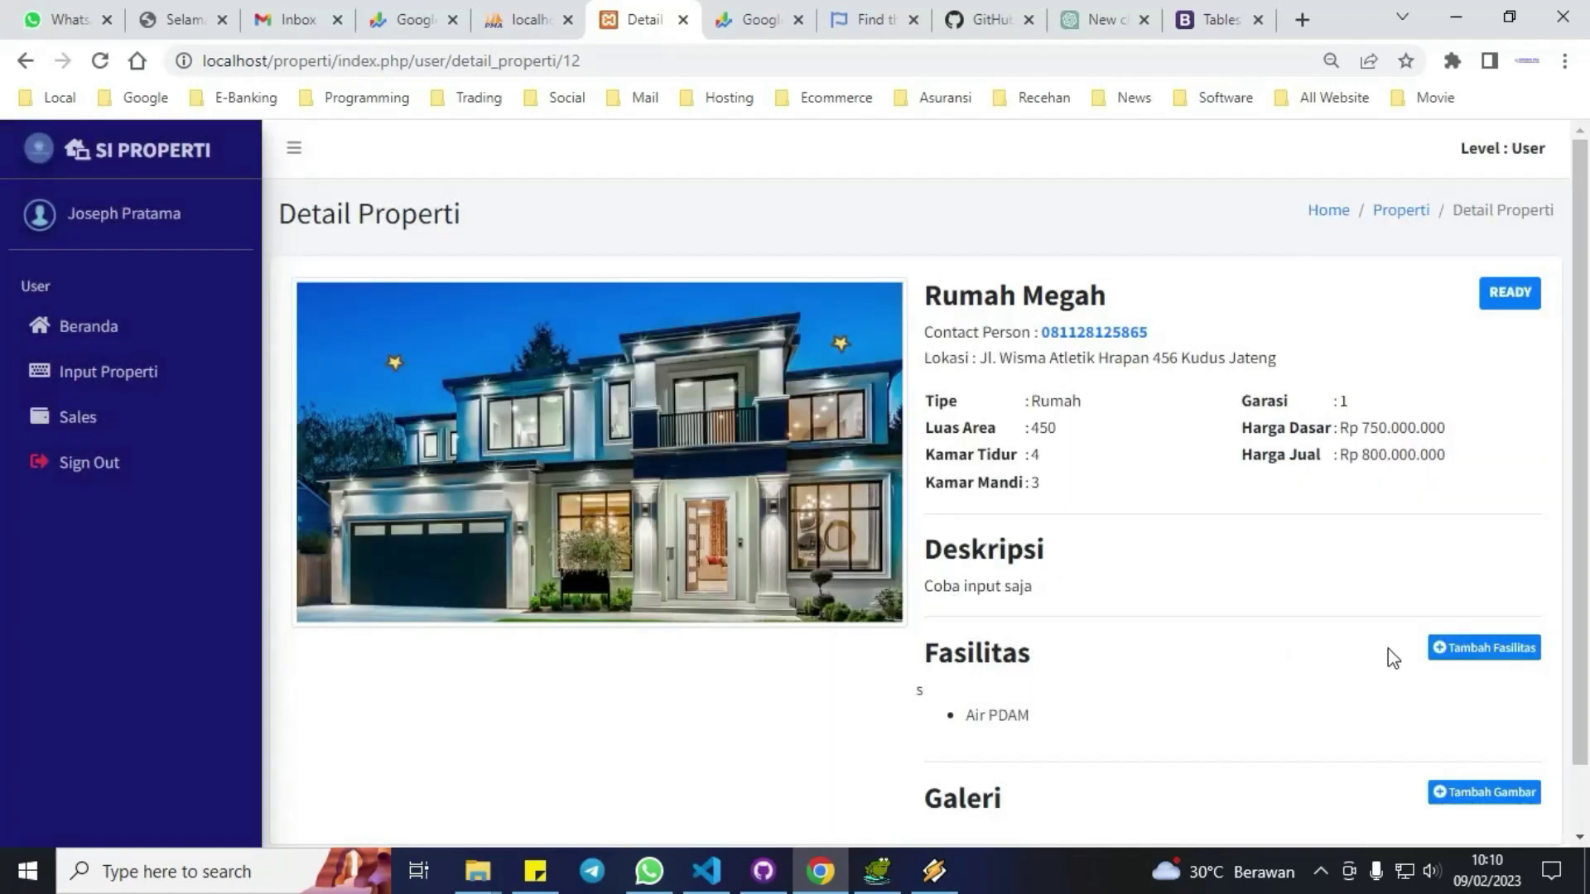
Add Parkir Luas as a second facility for Rumah Megah.
{"action": "left_click", "coordinate": [1478, 649]}
{"action": "left_click", "coordinate": [724, 295]}
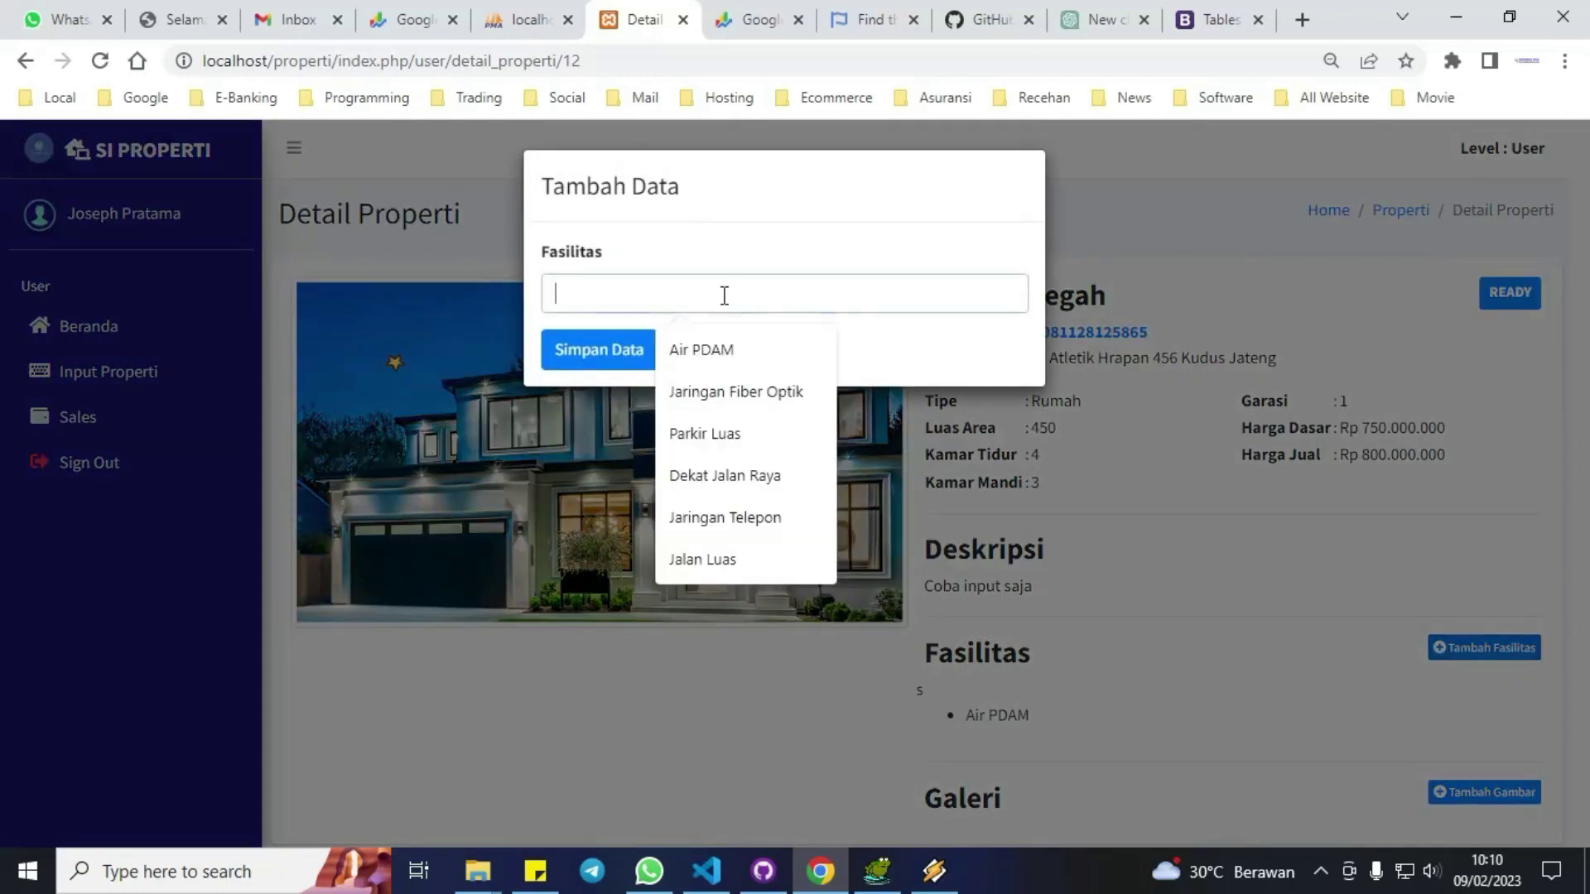
{"action": "left_click", "coordinate": [703, 434]}
{"action": "left_click", "coordinate": [588, 349]}
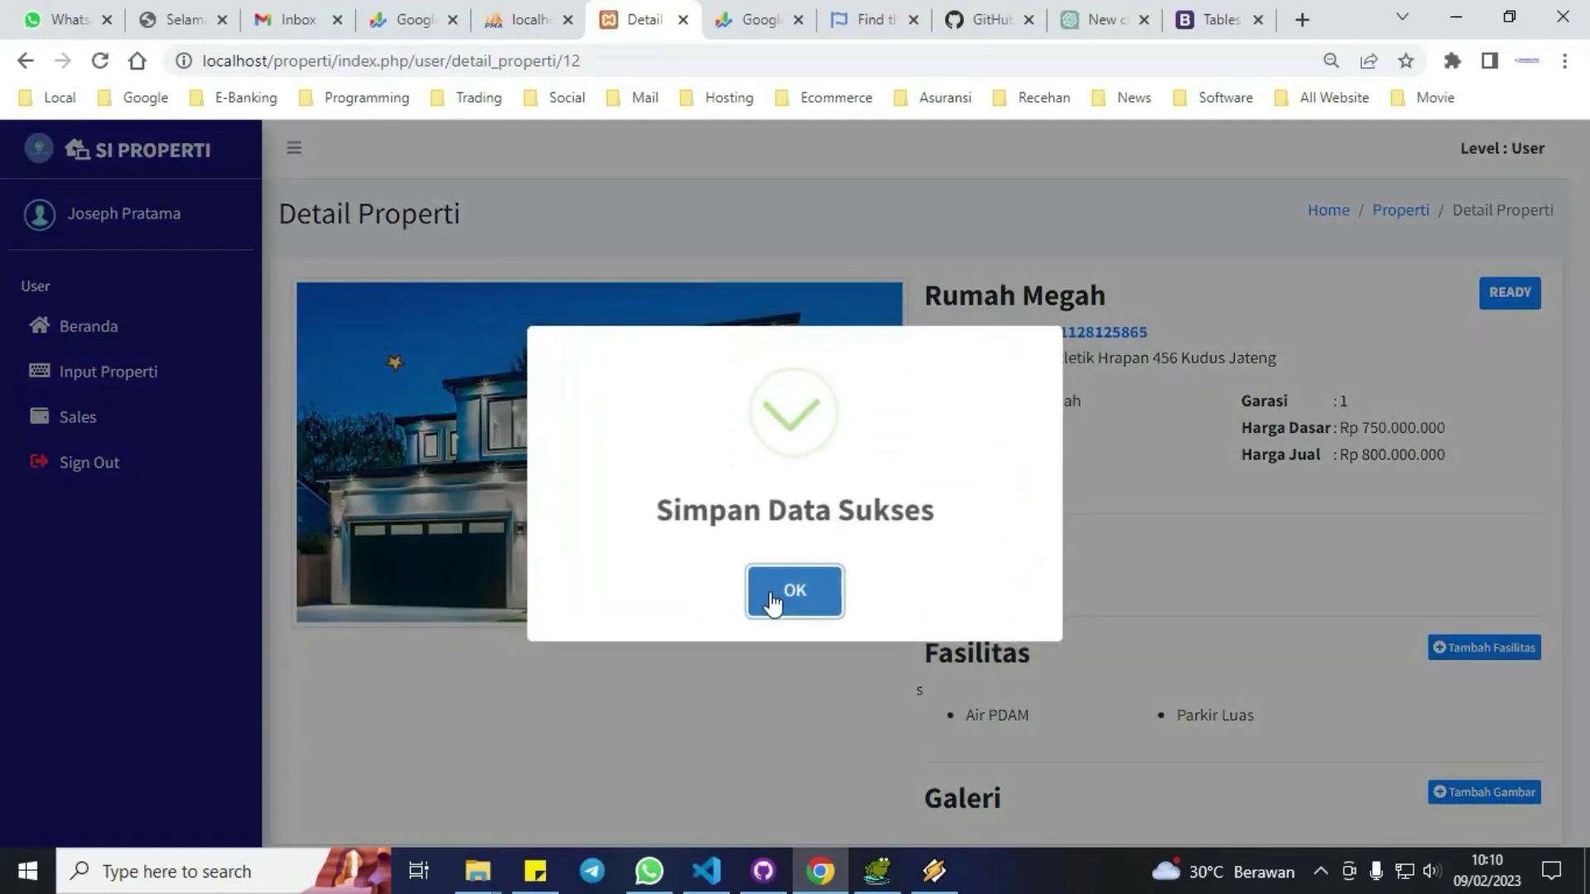
{"action": "left_click", "coordinate": [791, 590]}
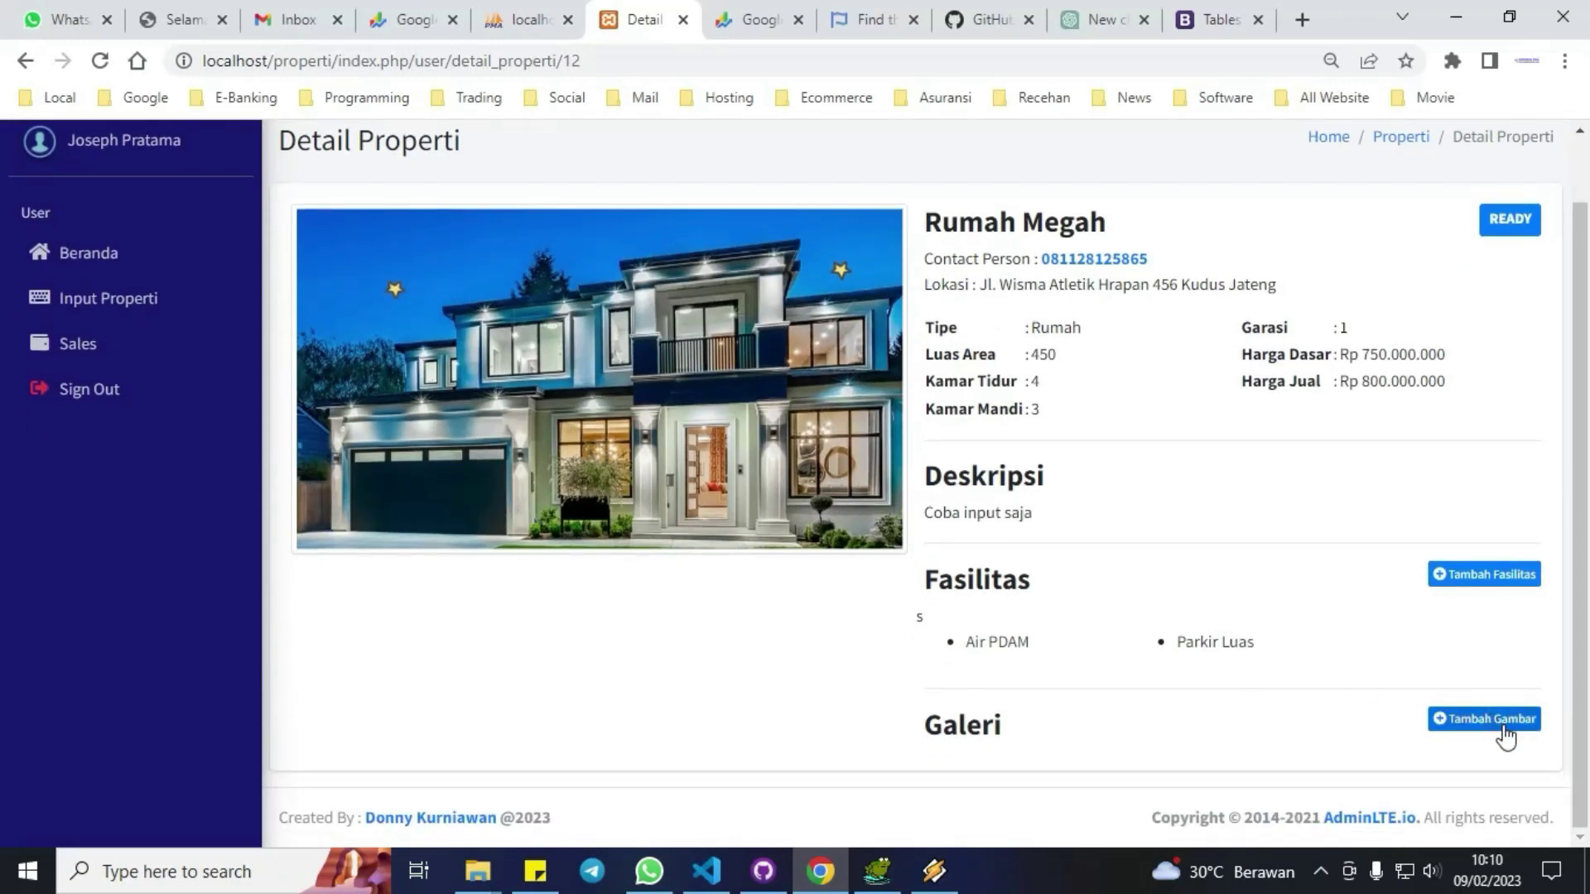
Cancel deleting Air PDAM and upload a modern house photo to Rumah Megah's Galeri.
{"action": "left_click", "coordinate": [994, 650]}
{"action": "left_click", "coordinate": [884, 610]}
{"action": "left_click", "coordinate": [1461, 724]}
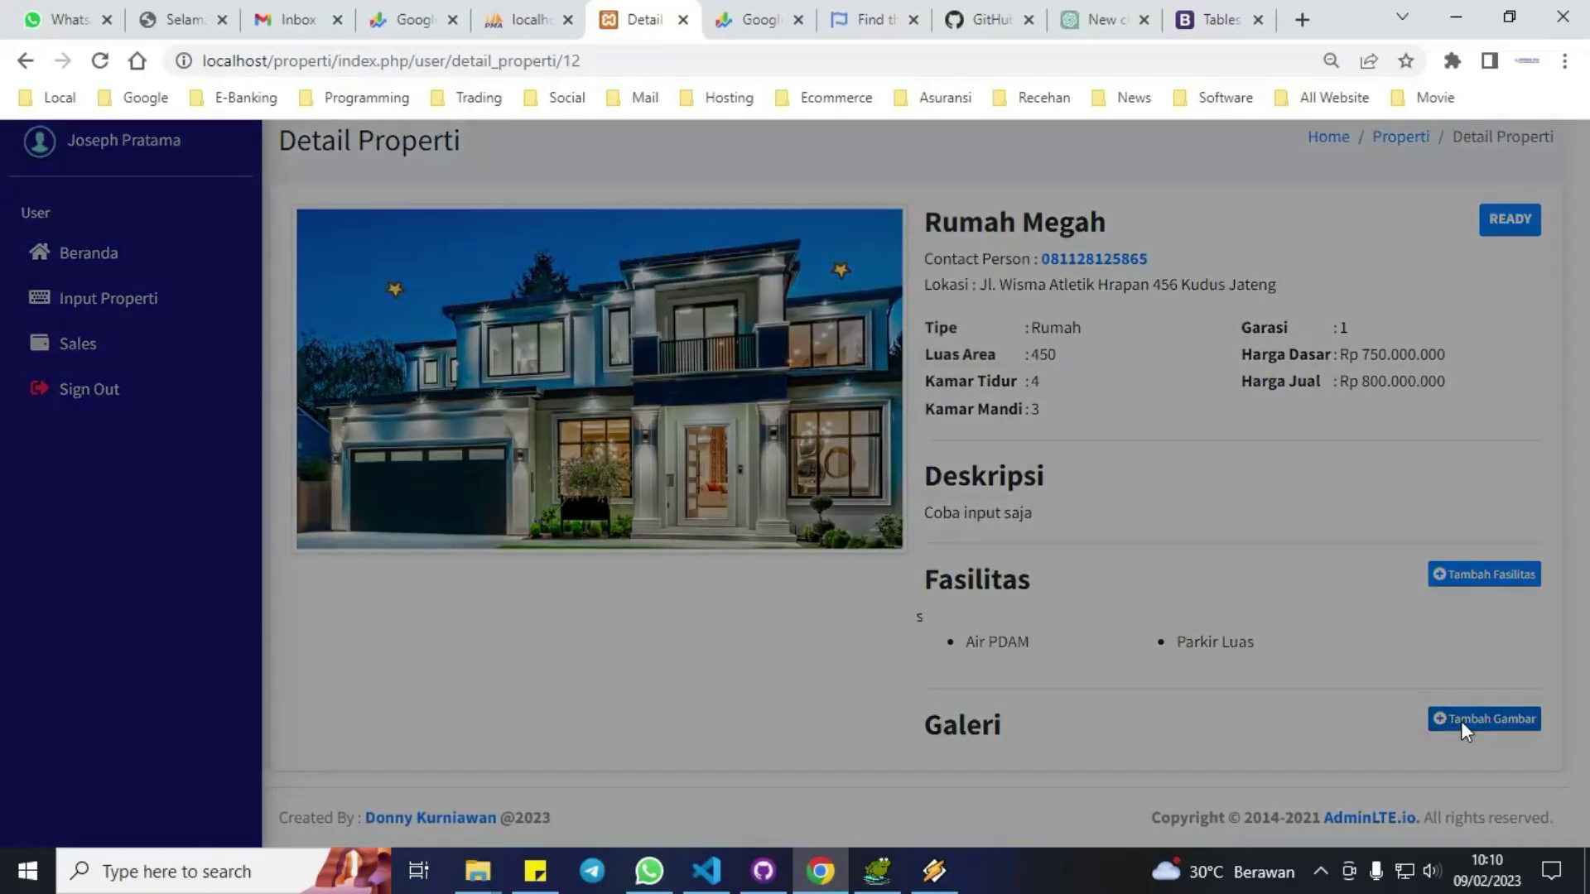
{"action": "left_click", "coordinate": [612, 298]}
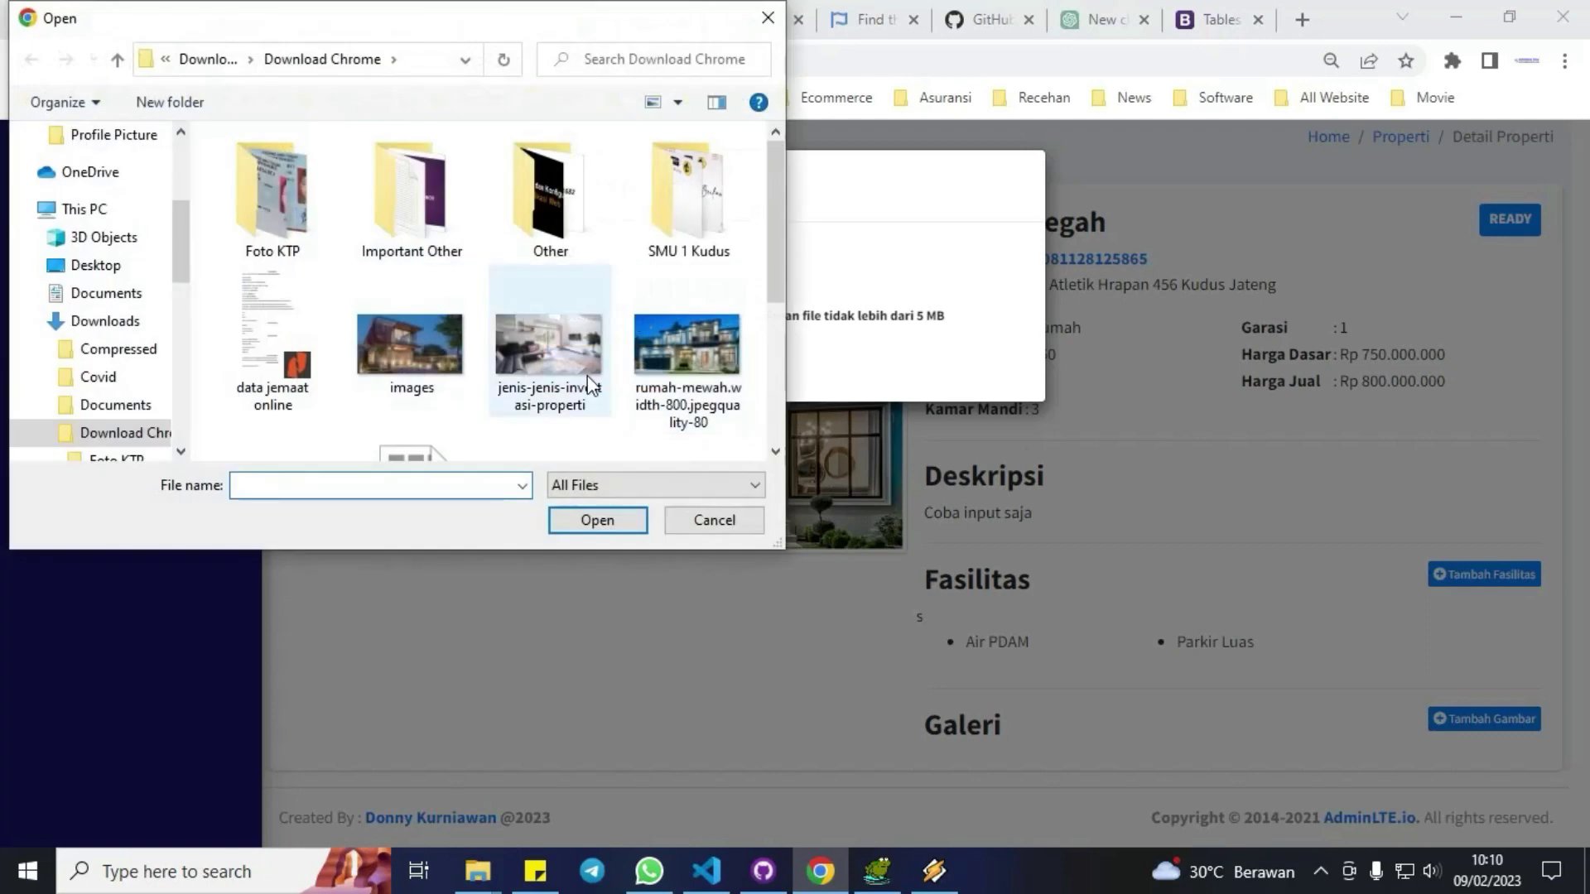
{"action": "scroll", "coordinate": [580, 380], "scroll_direction": "down", "scroll_amount": 2}
{"action": "double_click", "coordinate": [558, 395]}
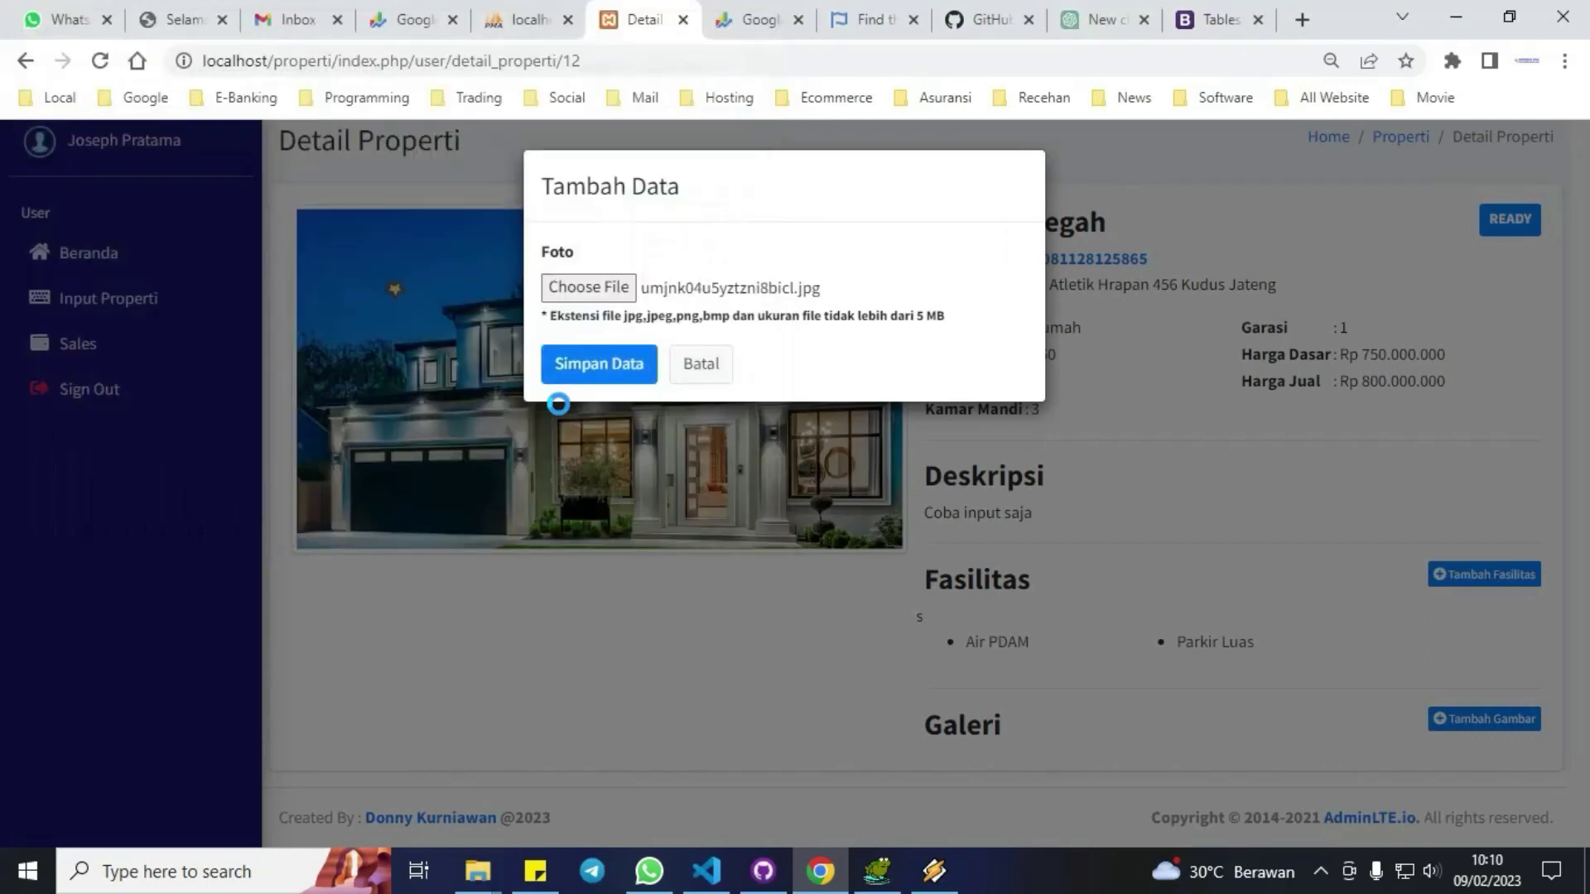
{"action": "left_click", "coordinate": [595, 366]}
{"action": "left_click", "coordinate": [807, 596]}
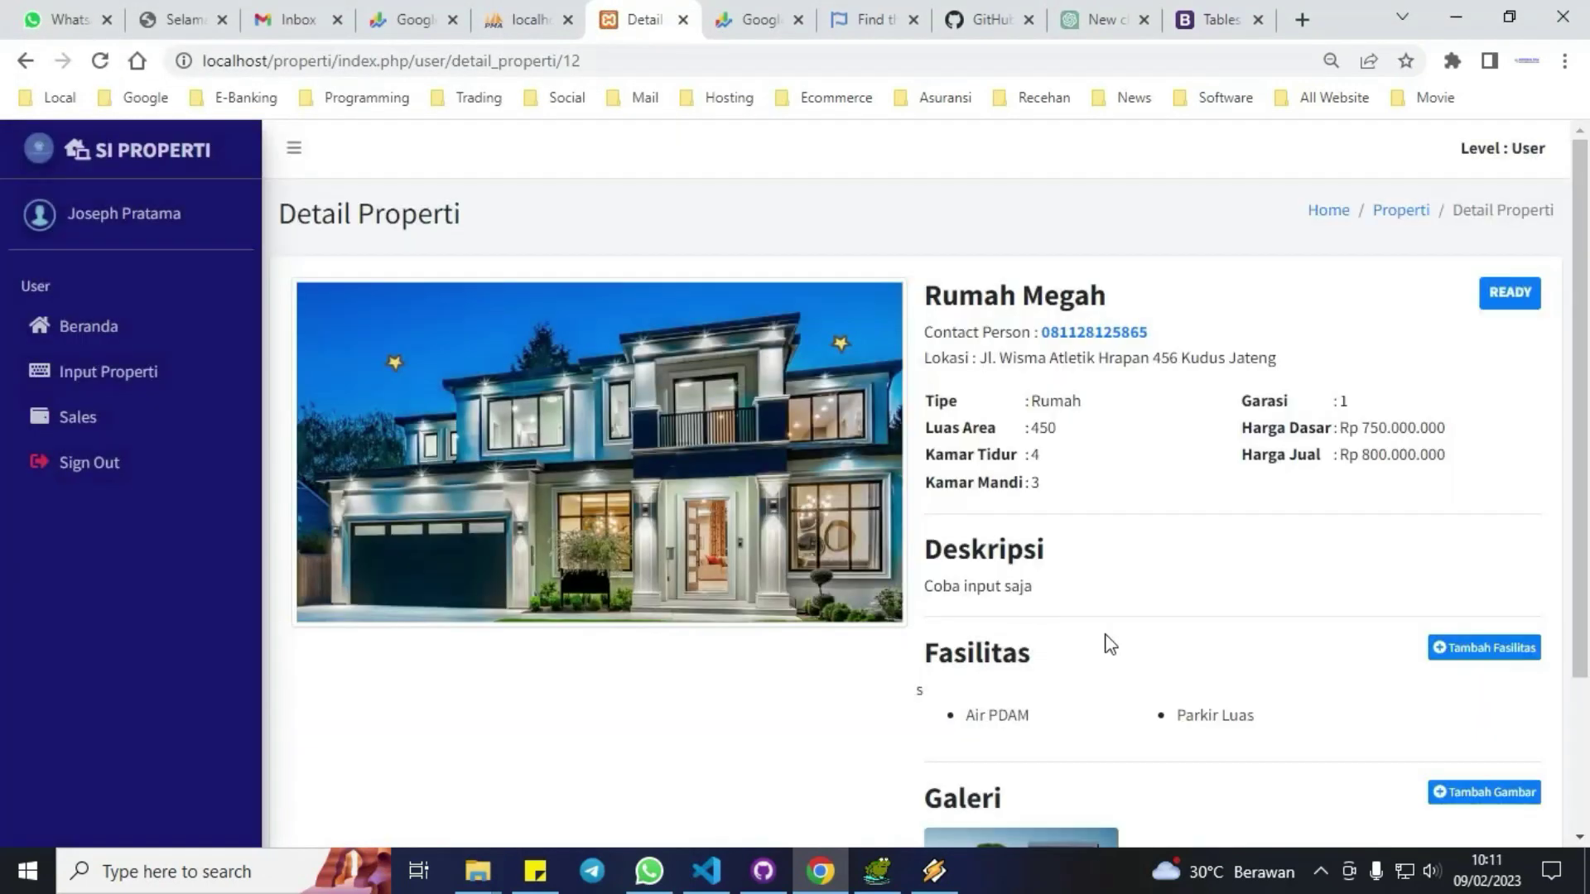
{"action": "scroll", "coordinate": [1114, 644], "scroll_direction": "down", "scroll_amount": 2}
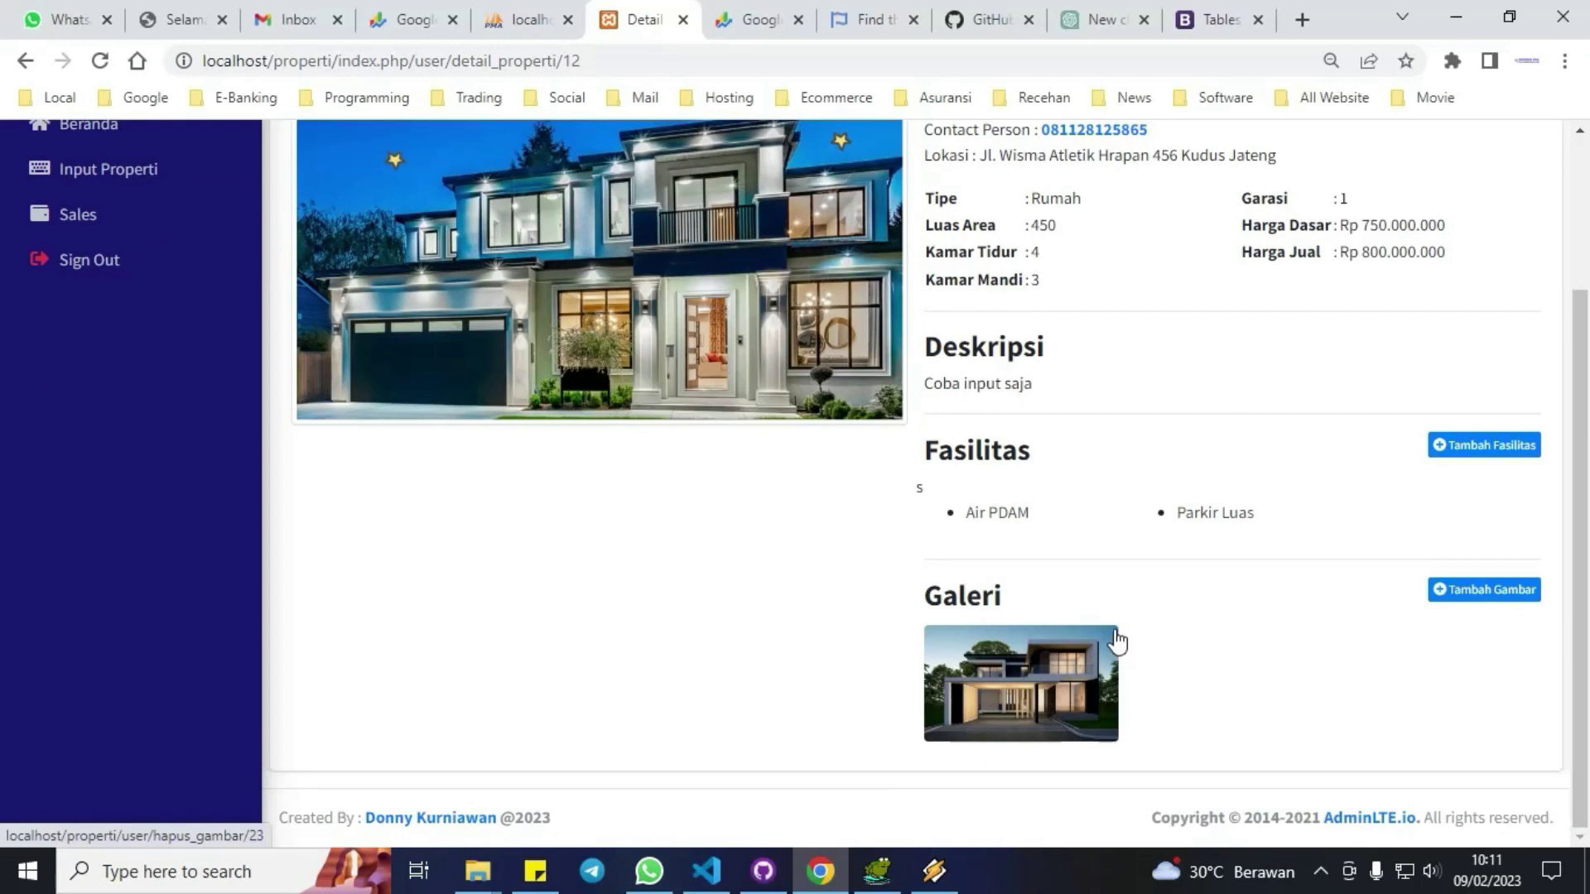
{"action": "scroll", "coordinate": [815, 524], "scroll_direction": "up", "scroll_amount": 2}
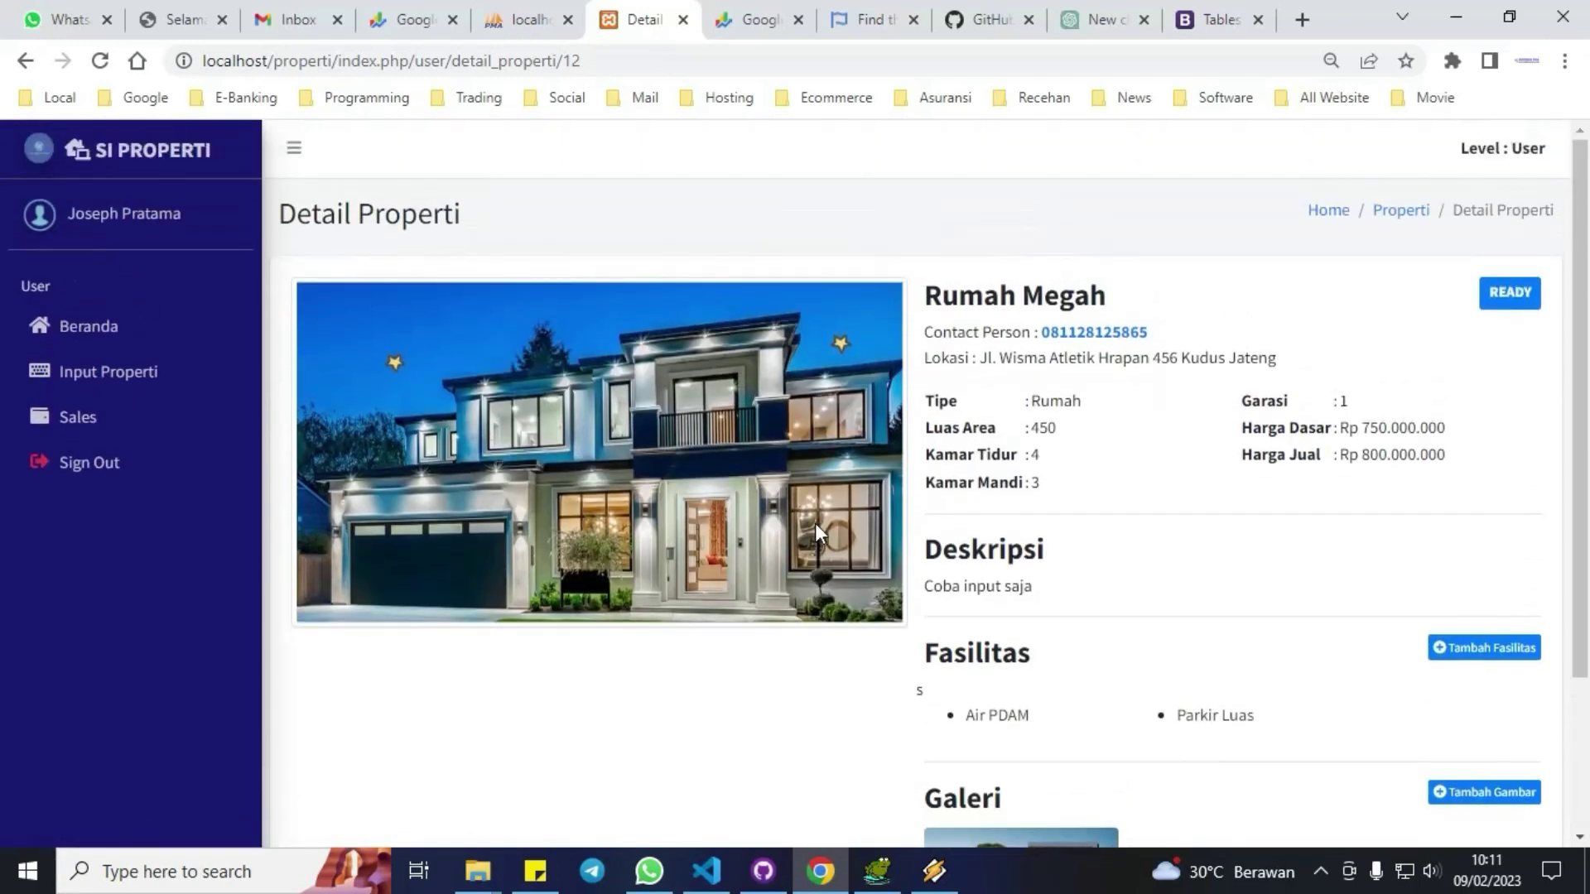
Sign out of the member account from the Sales page and log in with the saved admin email.
{"action": "left_click", "coordinate": [1401, 212]}
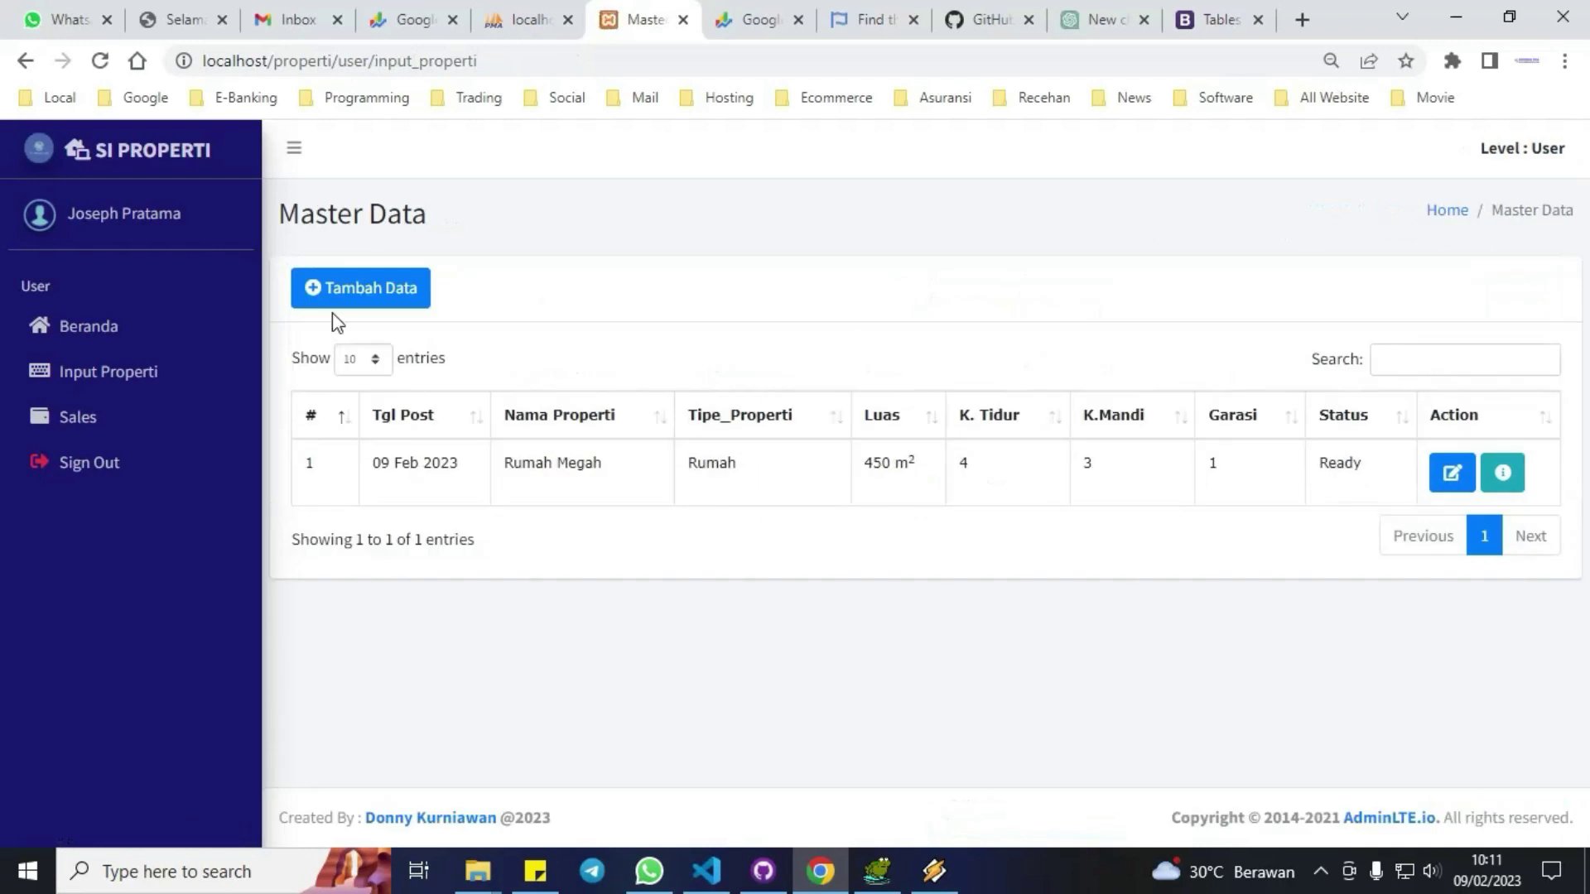
{"action": "left_click", "coordinate": [77, 419]}
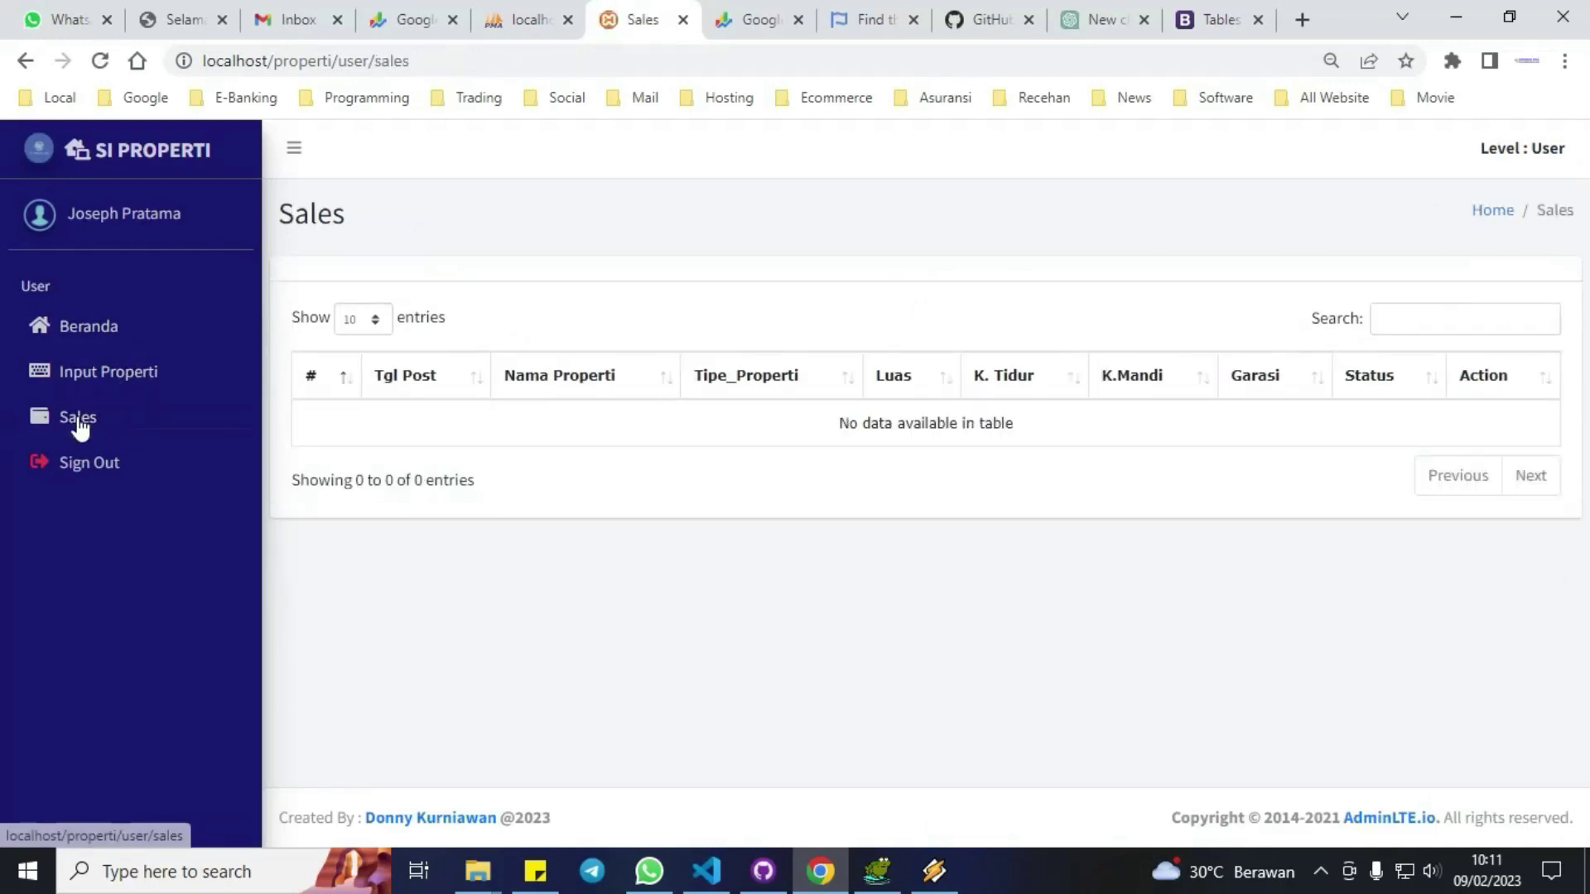
{"action": "left_click", "coordinate": [80, 464]}
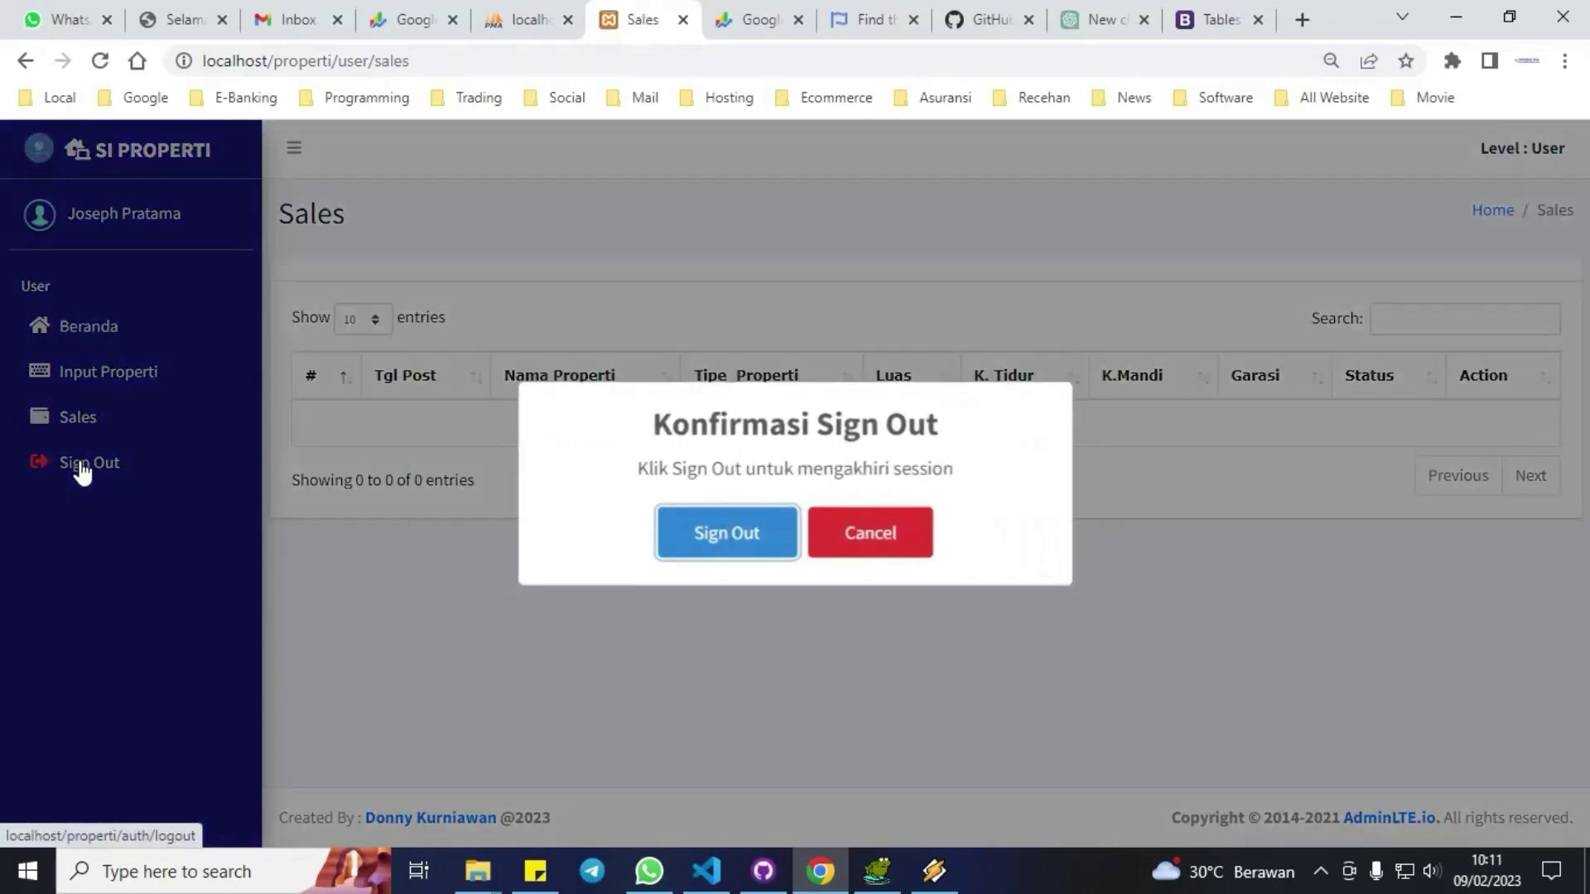
{"action": "left_click", "coordinate": [739, 543]}
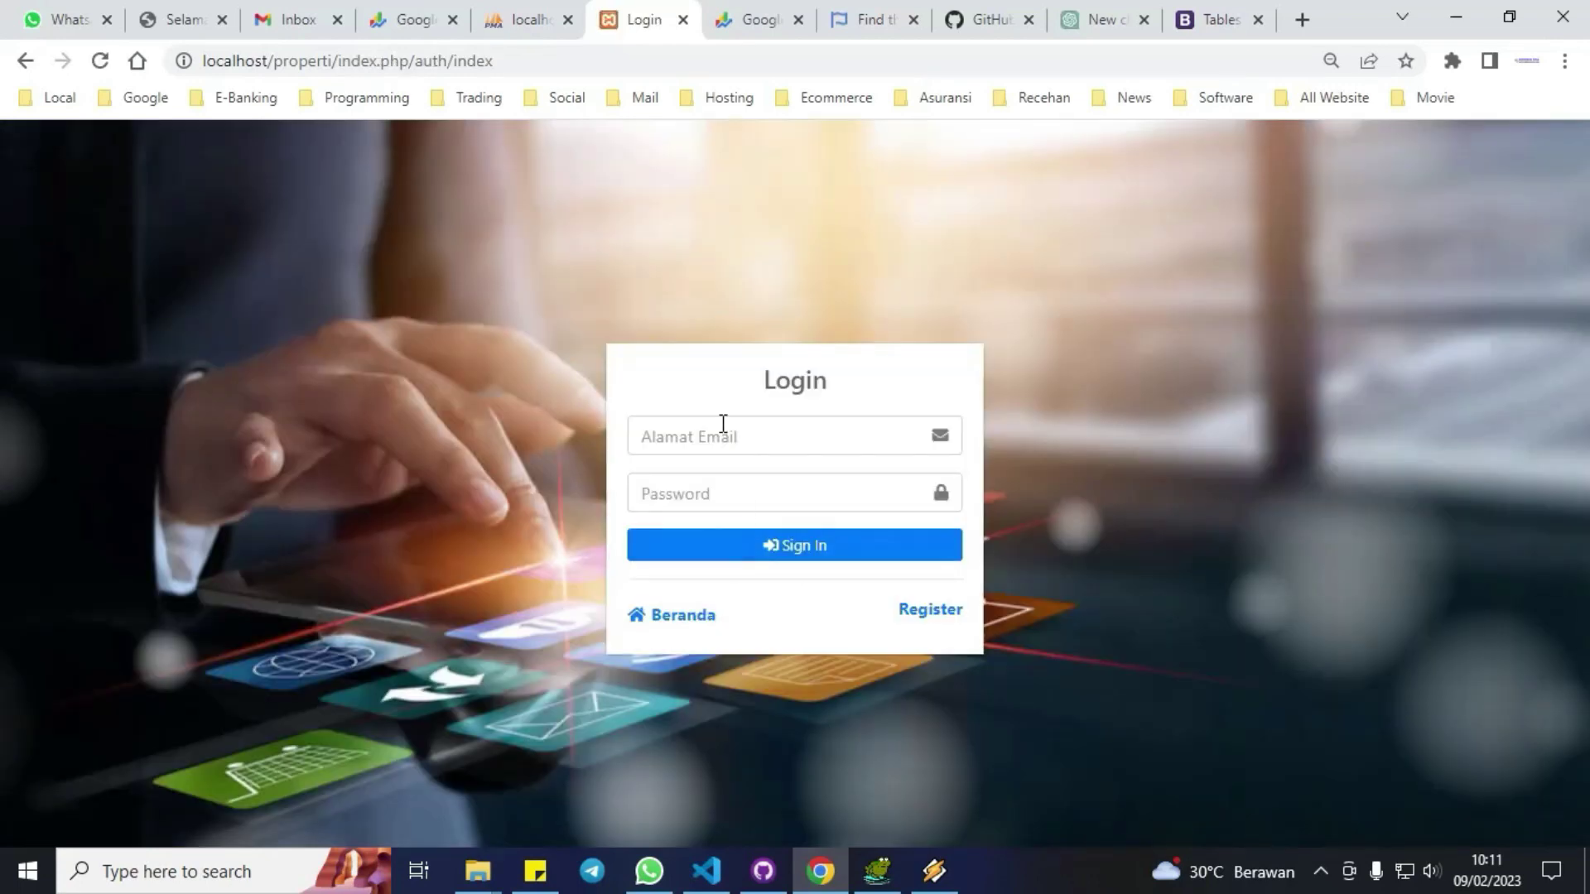
{"action": "left_click", "coordinate": [723, 423]}
{"action": "left_click", "coordinate": [770, 535]}
{"action": "left_click", "coordinate": [722, 492]}
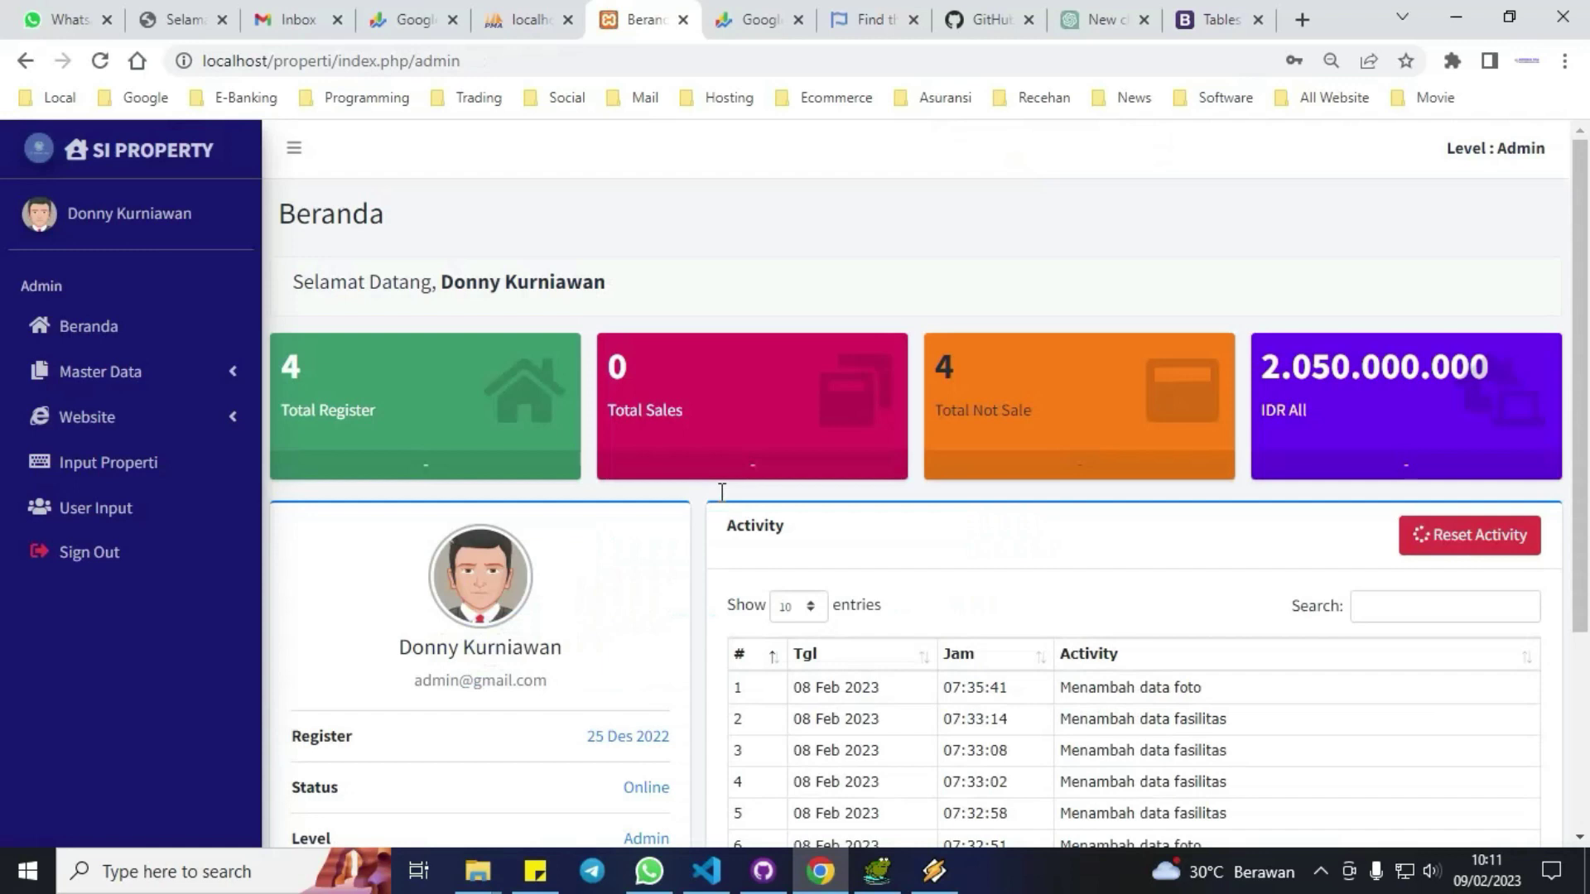
Open Master Data > Management User and review its five accounts, one Admin and four Users.
{"action": "scroll", "coordinate": [866, 557], "scroll_direction": "down", "scroll_amount": 3}
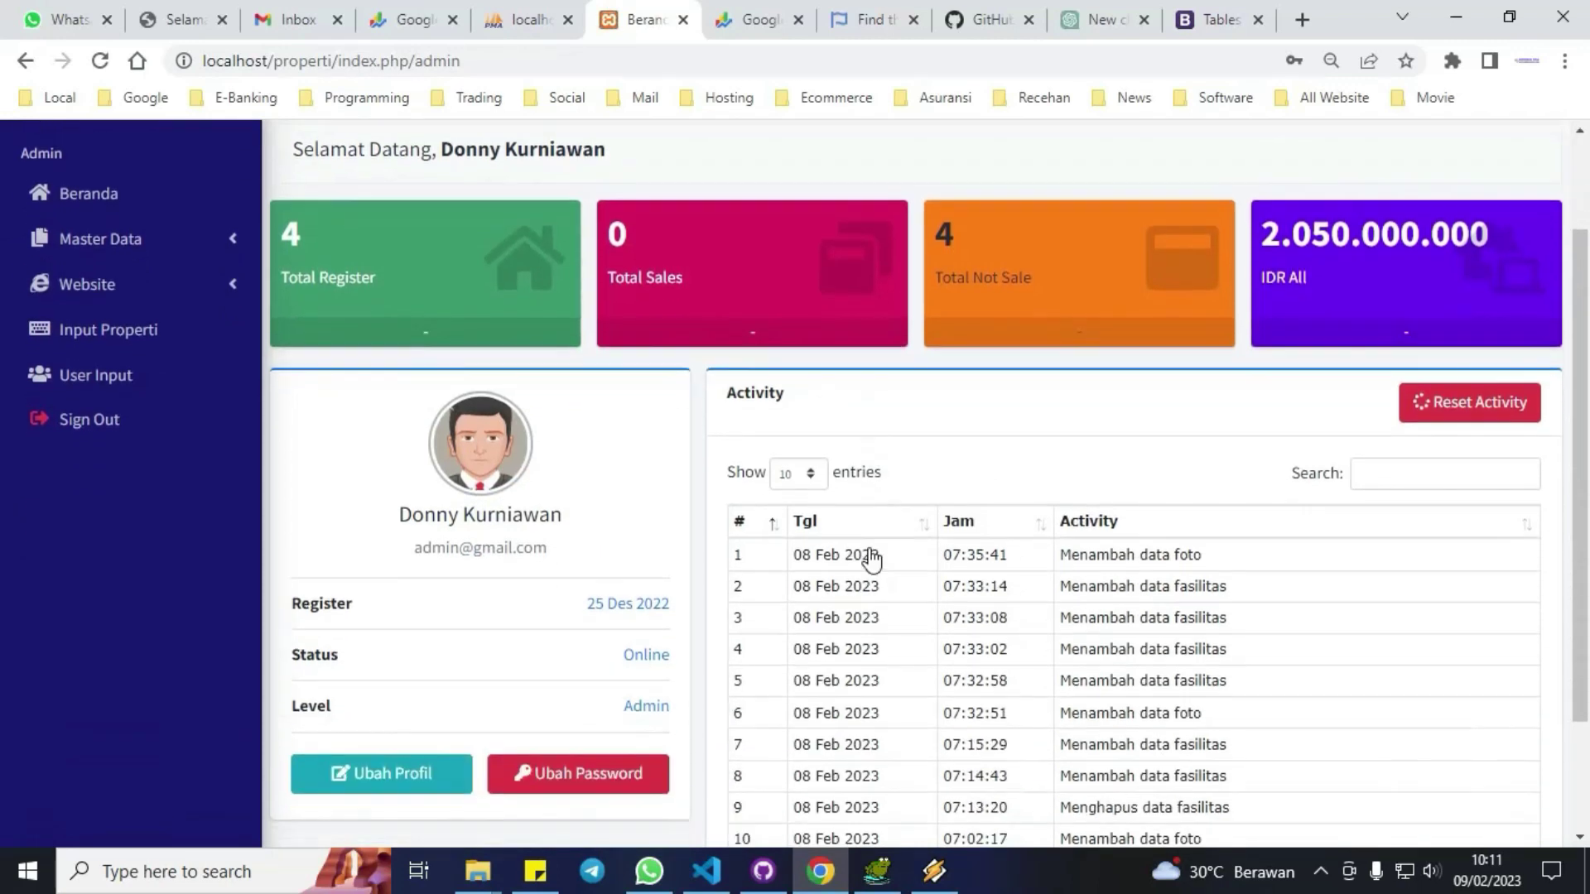
{"action": "scroll", "coordinate": [871, 560], "scroll_direction": "up", "scroll_amount": 2}
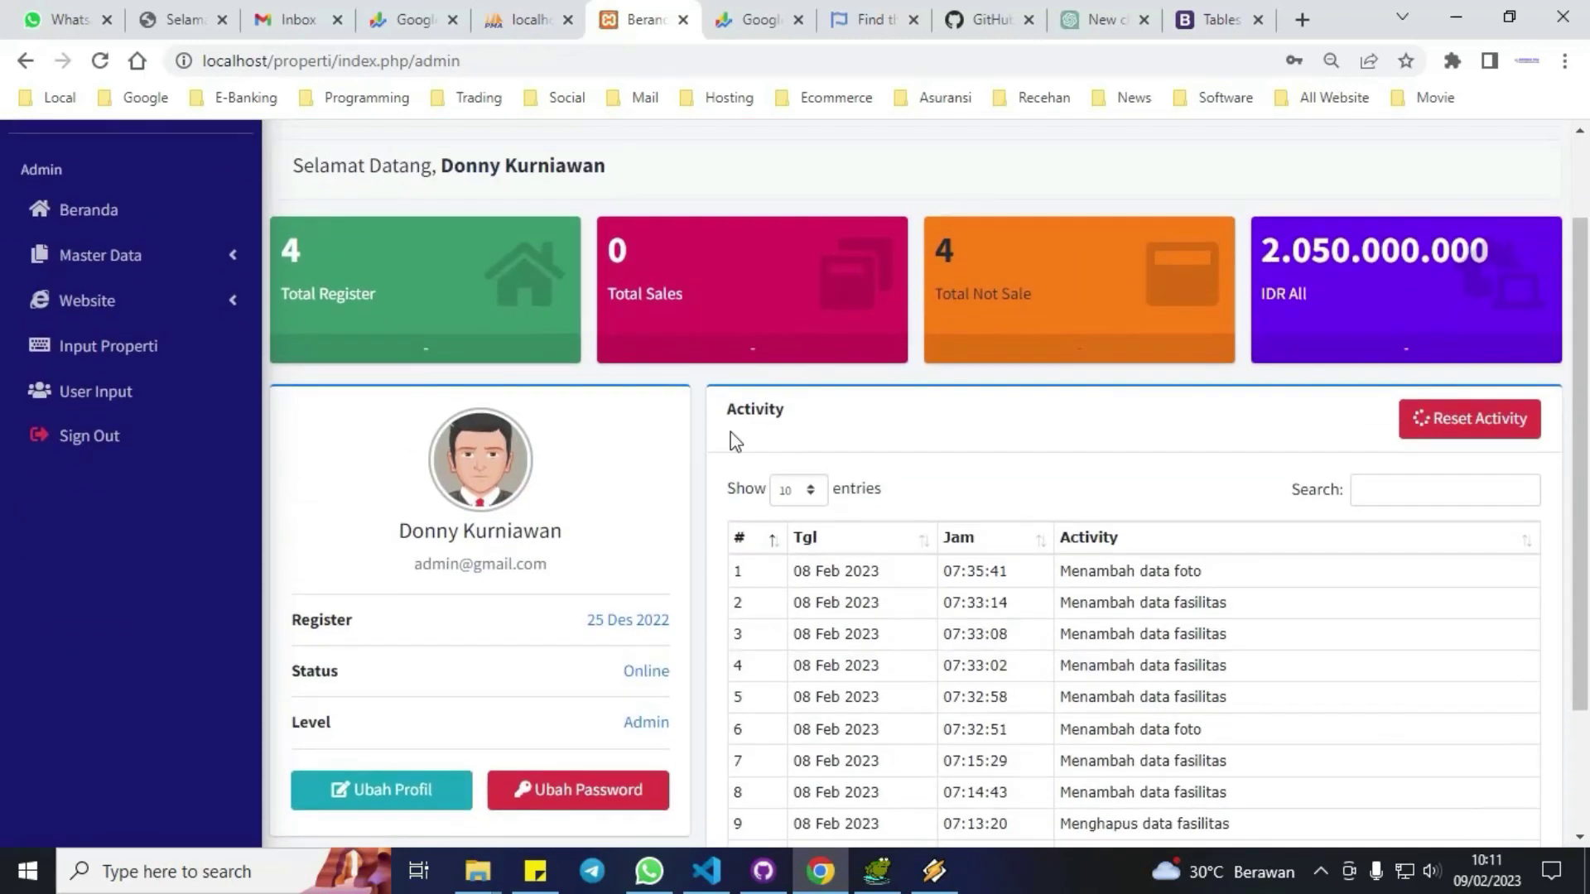
{"action": "left_click", "coordinate": [97, 257]}
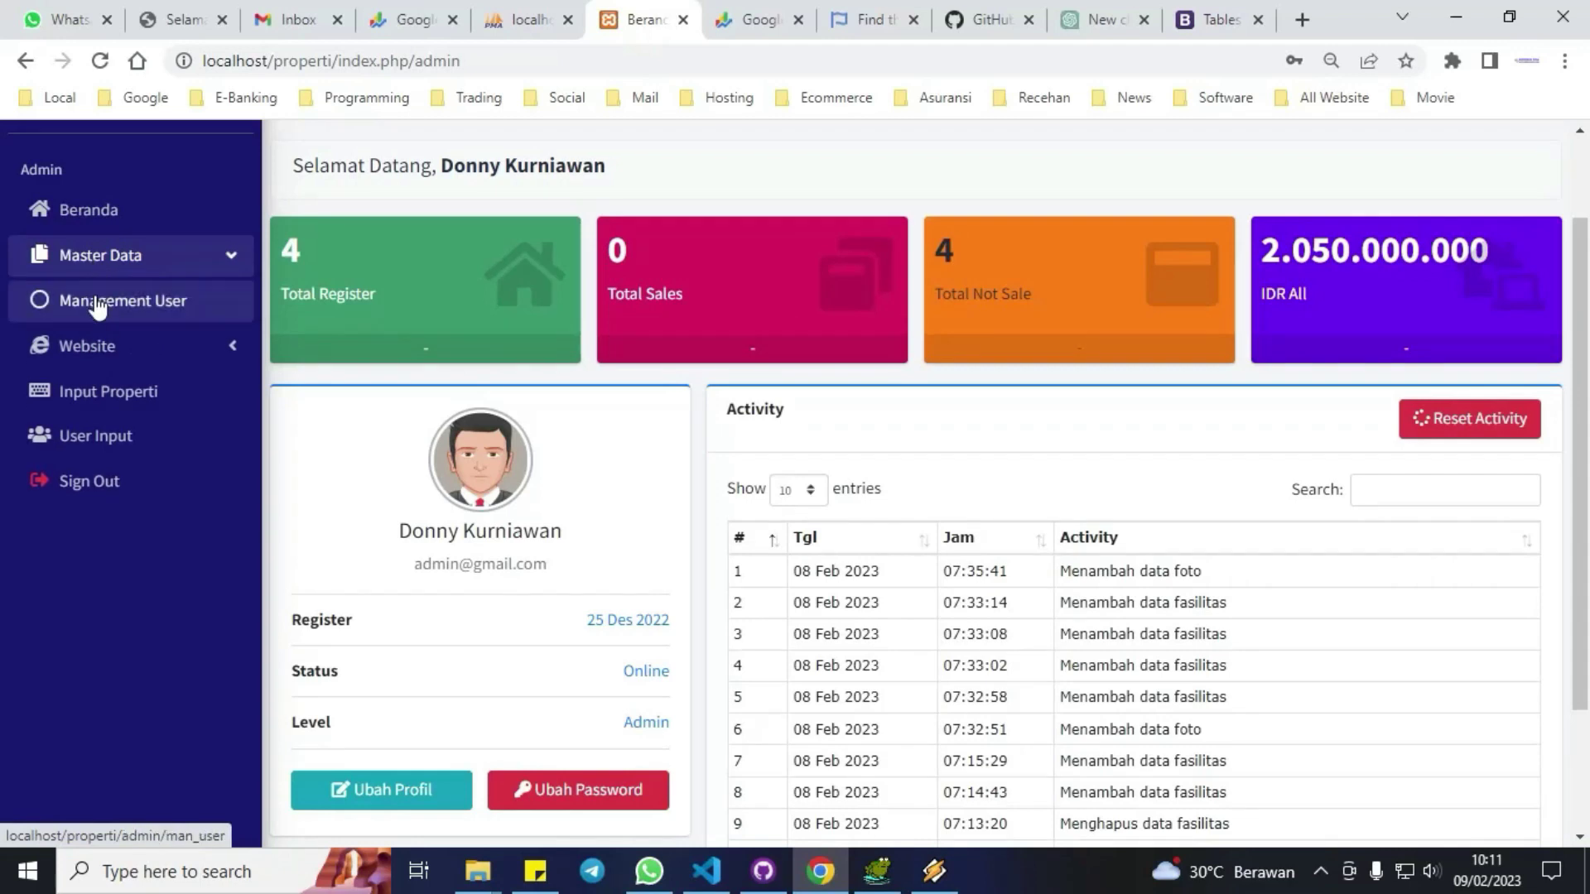
{"action": "left_click", "coordinate": [97, 300]}
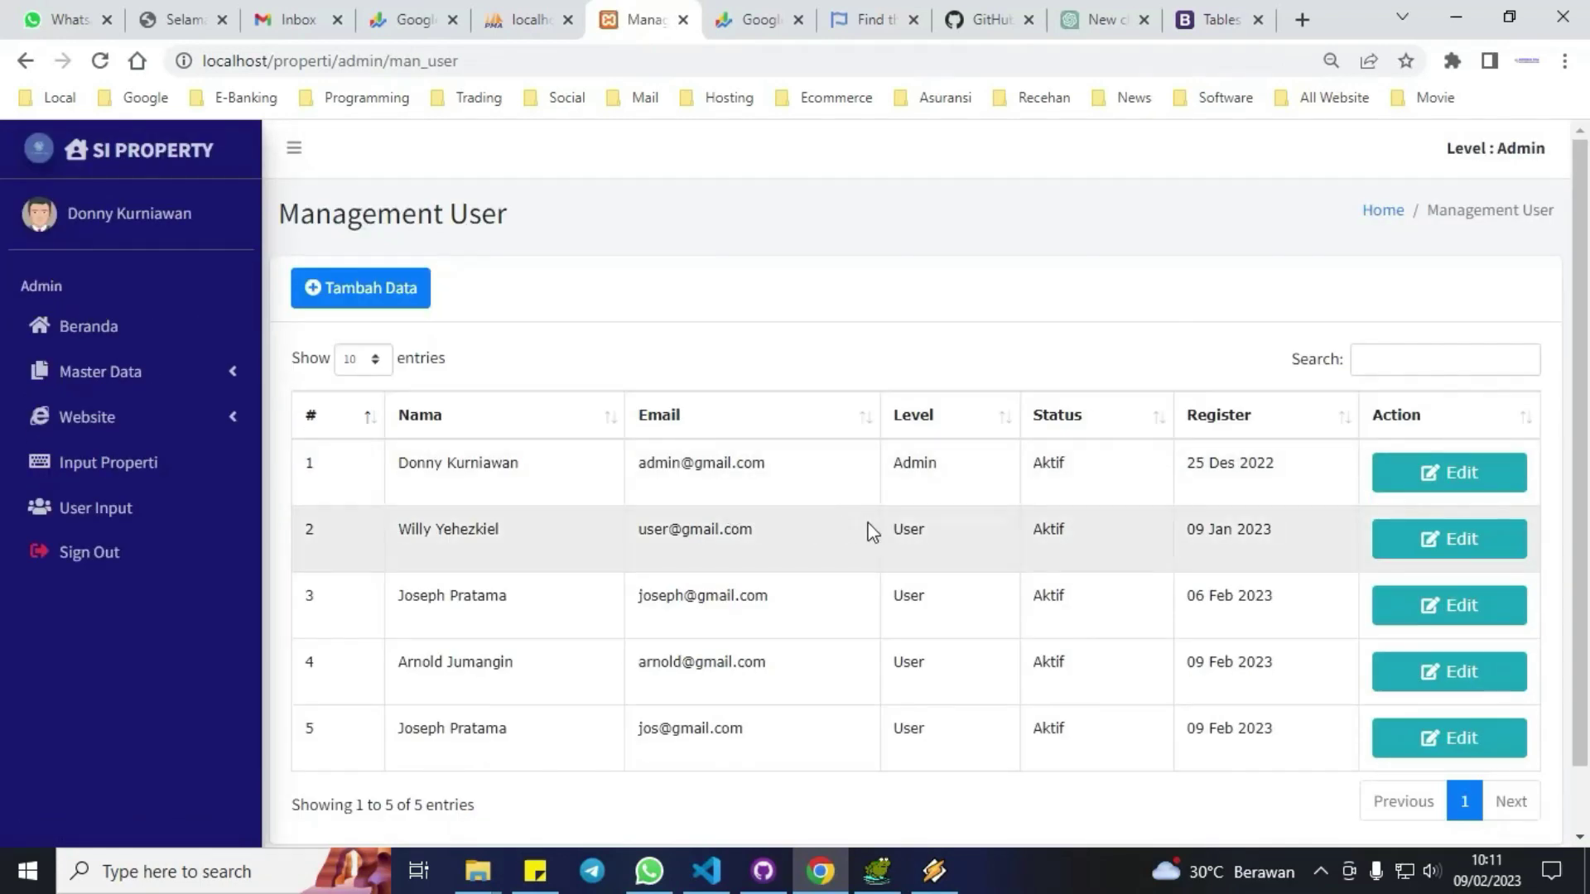
{"action": "scroll", "coordinate": [912, 636], "scroll_direction": "down", "scroll_amount": 1}
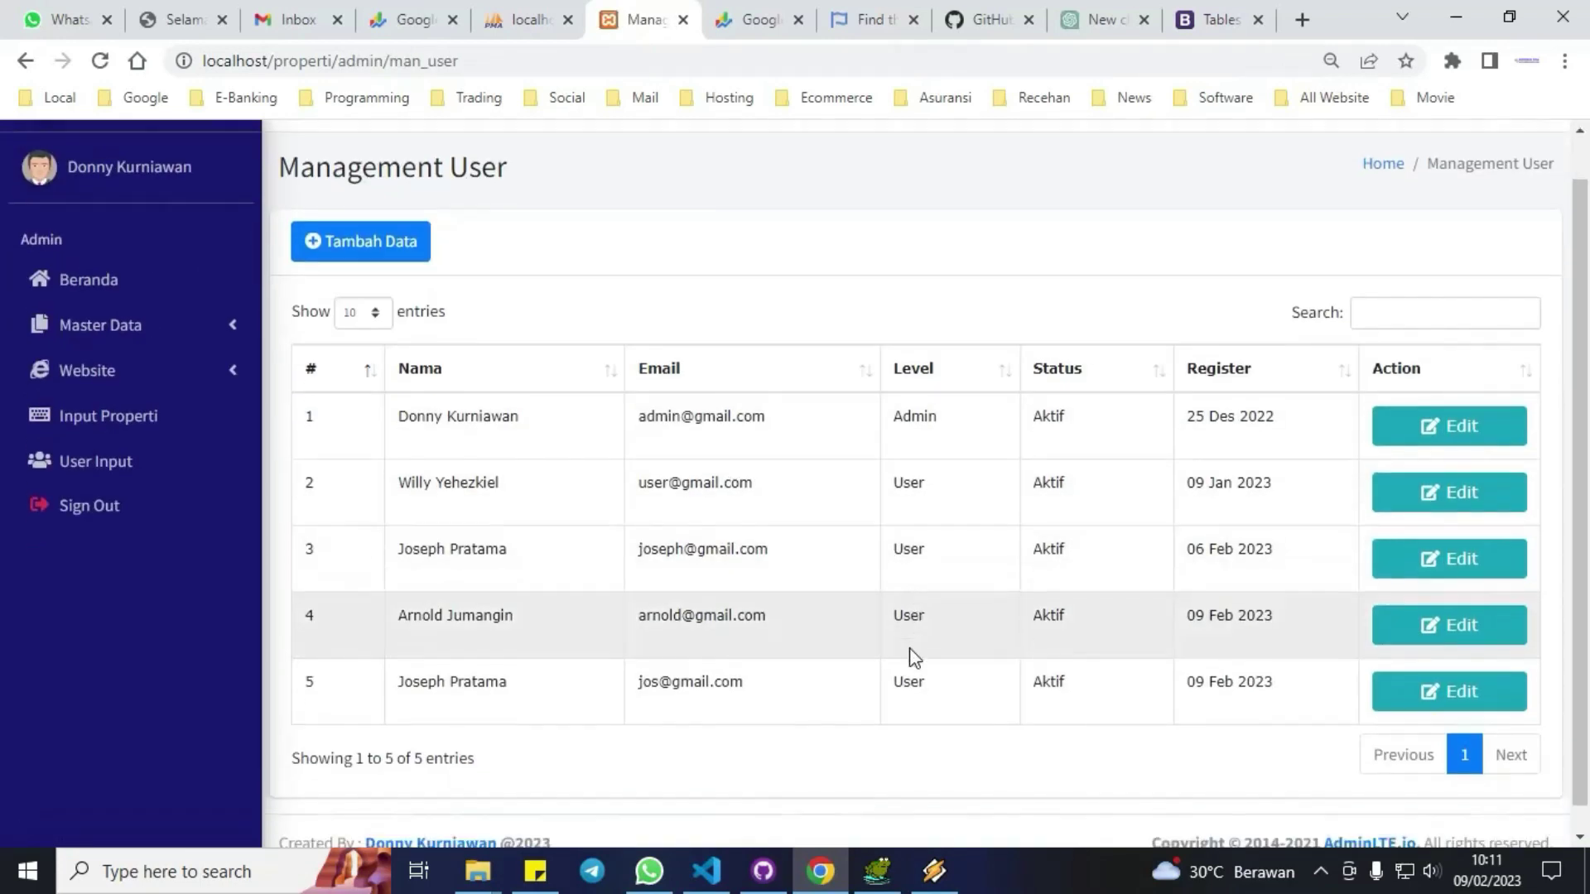
{"action": "scroll", "coordinate": [912, 656], "scroll_direction": "up", "scroll_amount": 1}
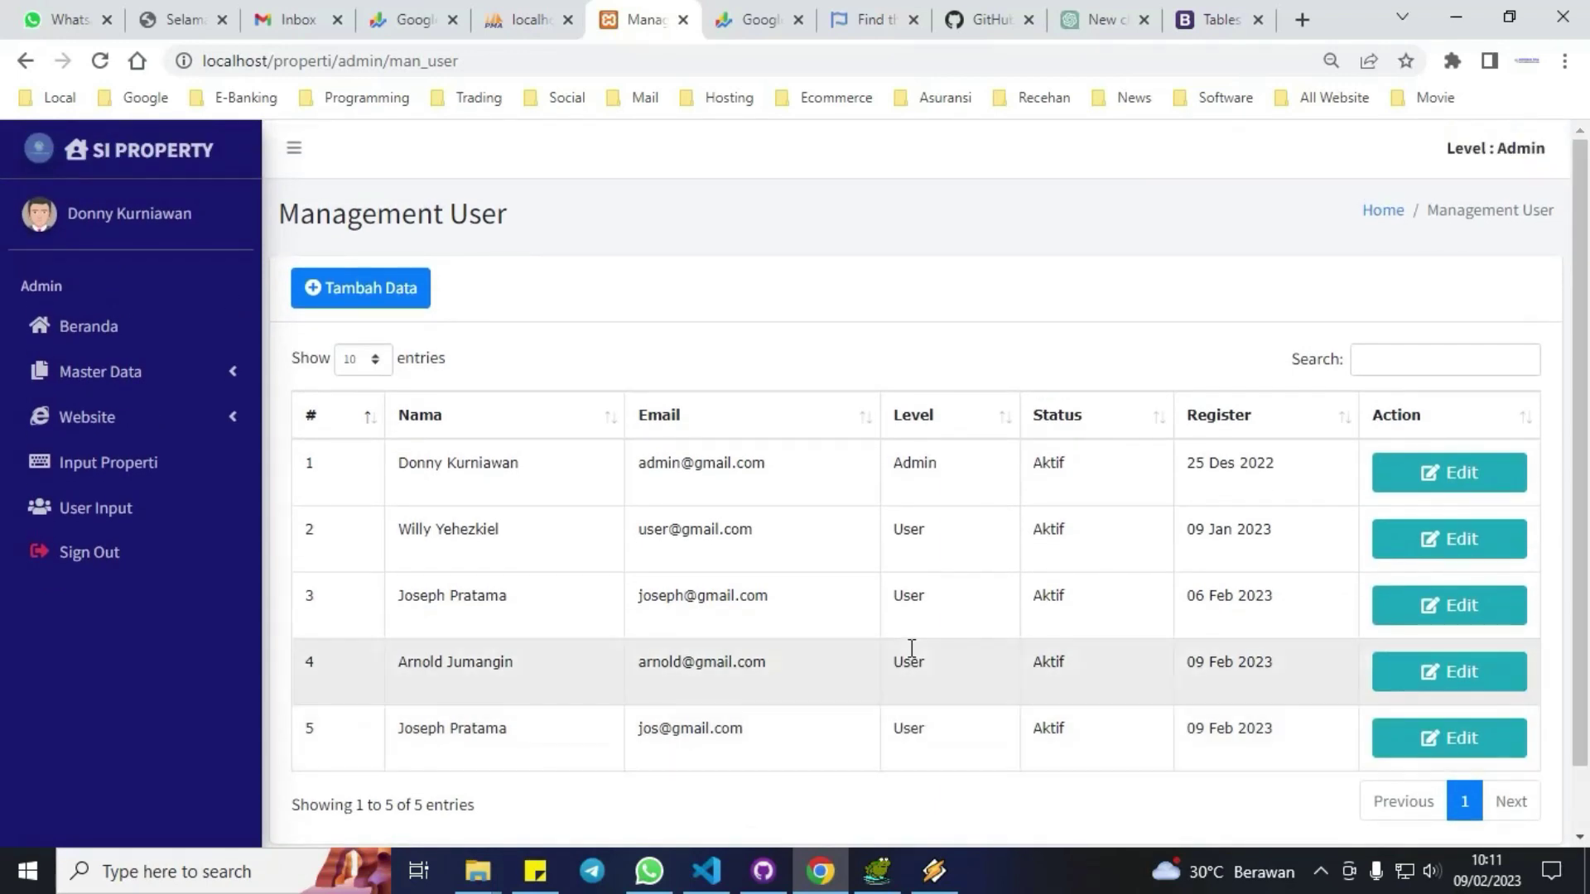
{"action": "left_click", "coordinate": [412, 290]}
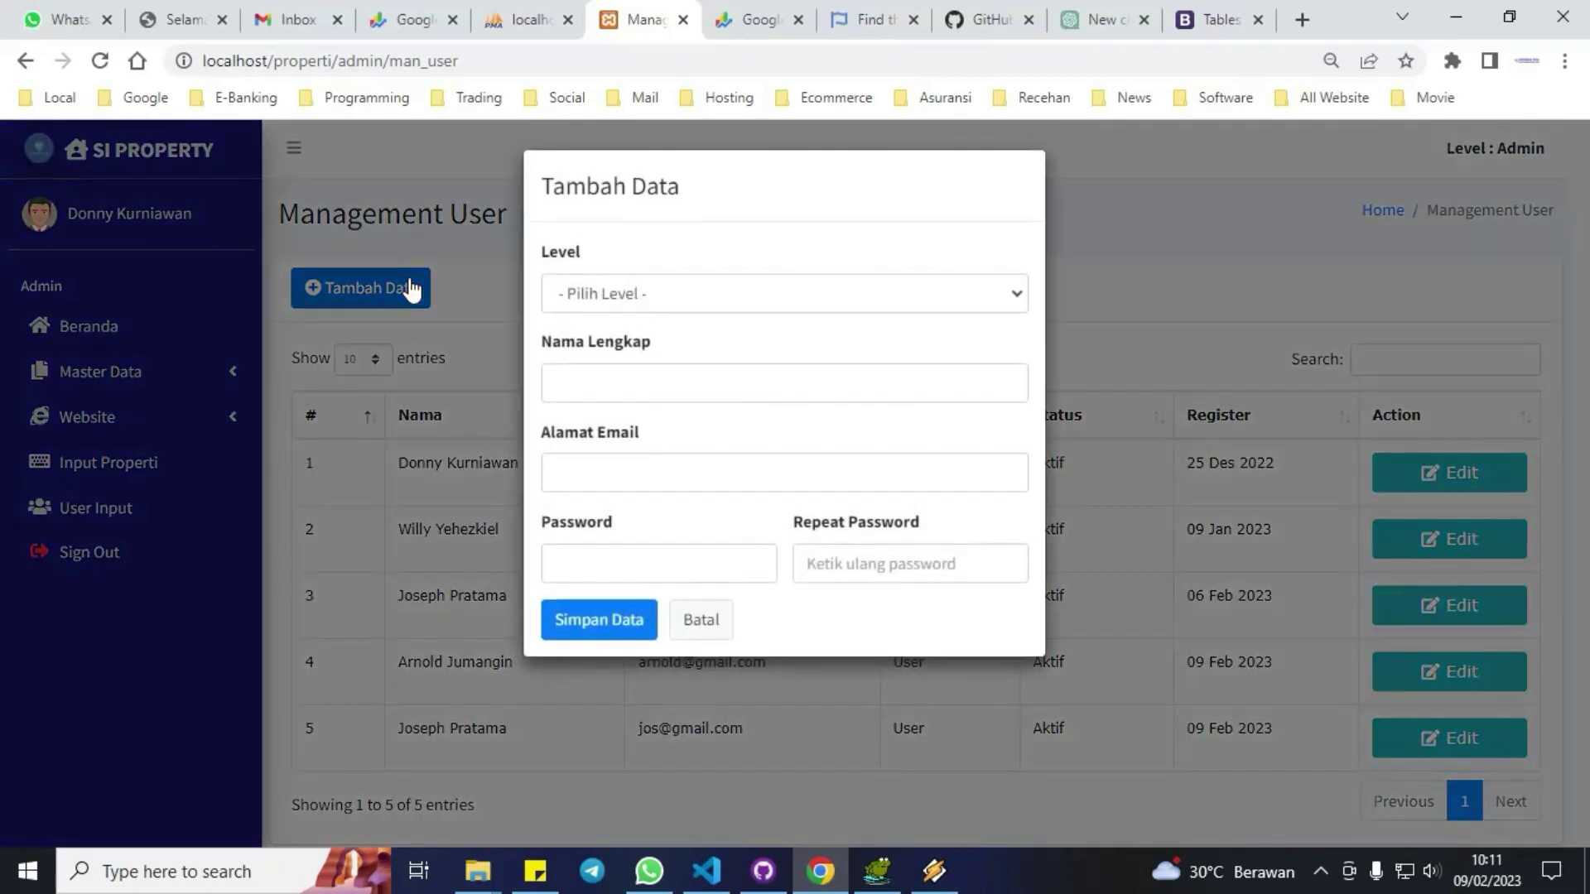
{"action": "left_click", "coordinate": [717, 294]}
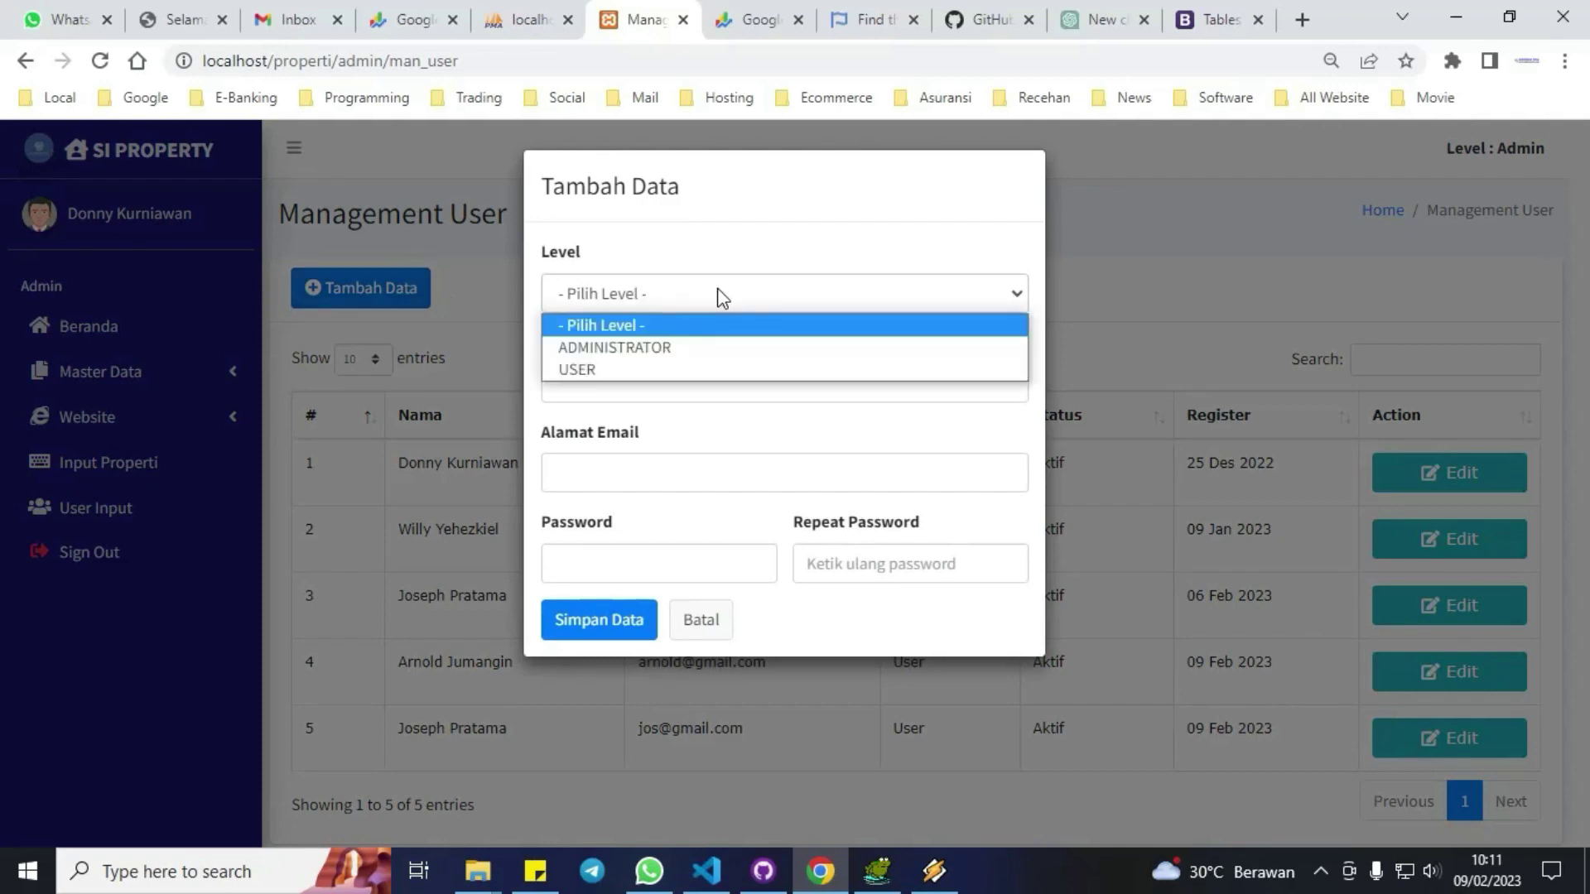
{"action": "left_click", "coordinate": [722, 295]}
{"action": "left_click", "coordinate": [696, 629]}
{"action": "left_click", "coordinate": [1462, 558]}
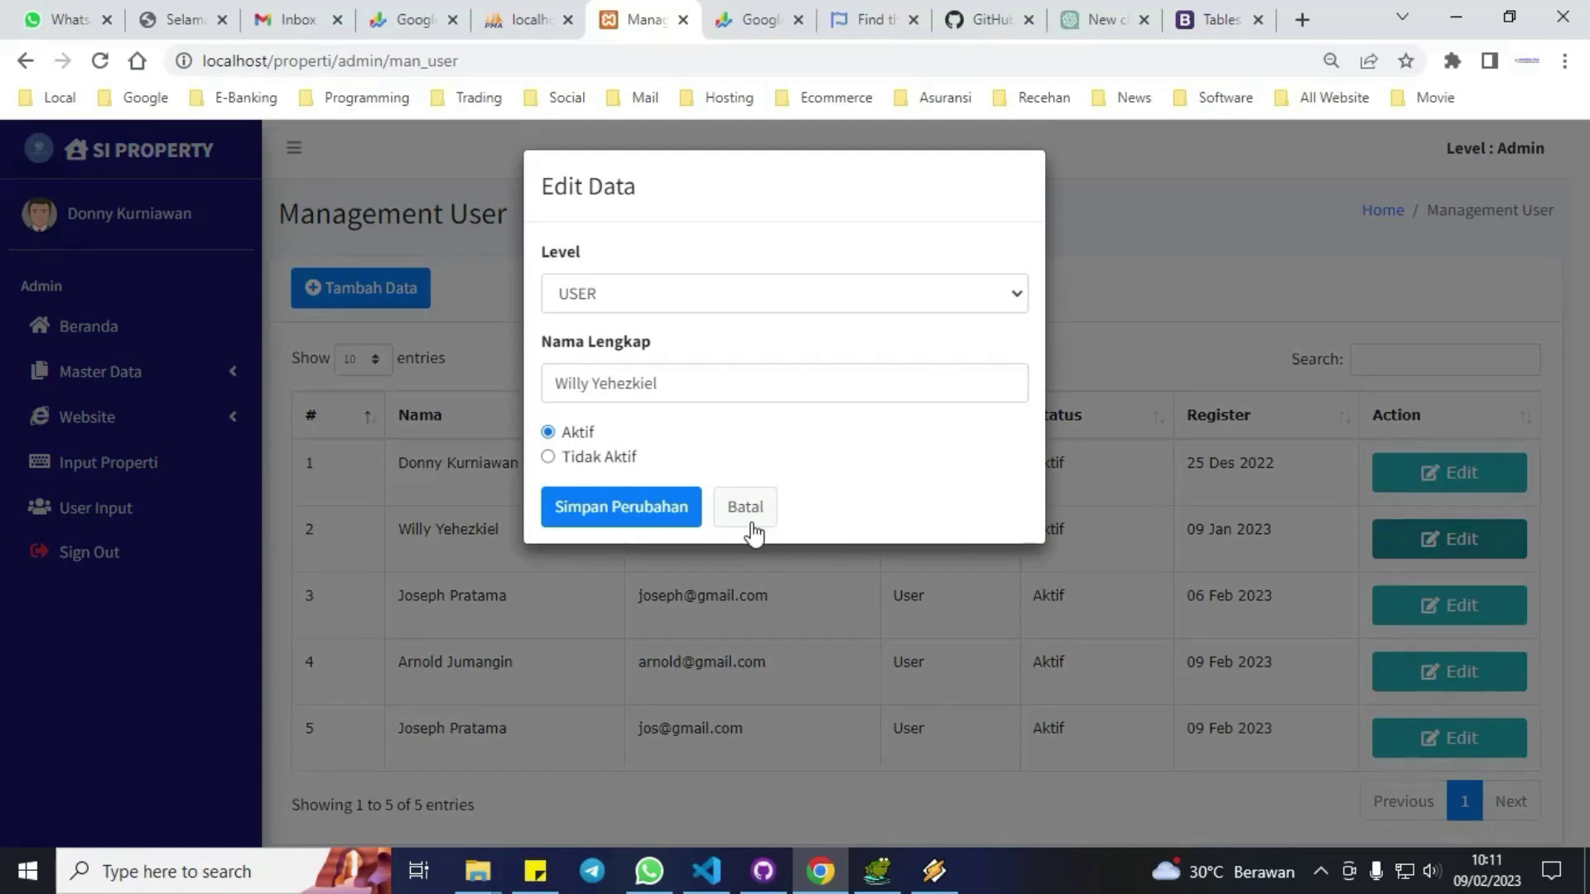
{"action": "left_click", "coordinate": [746, 507]}
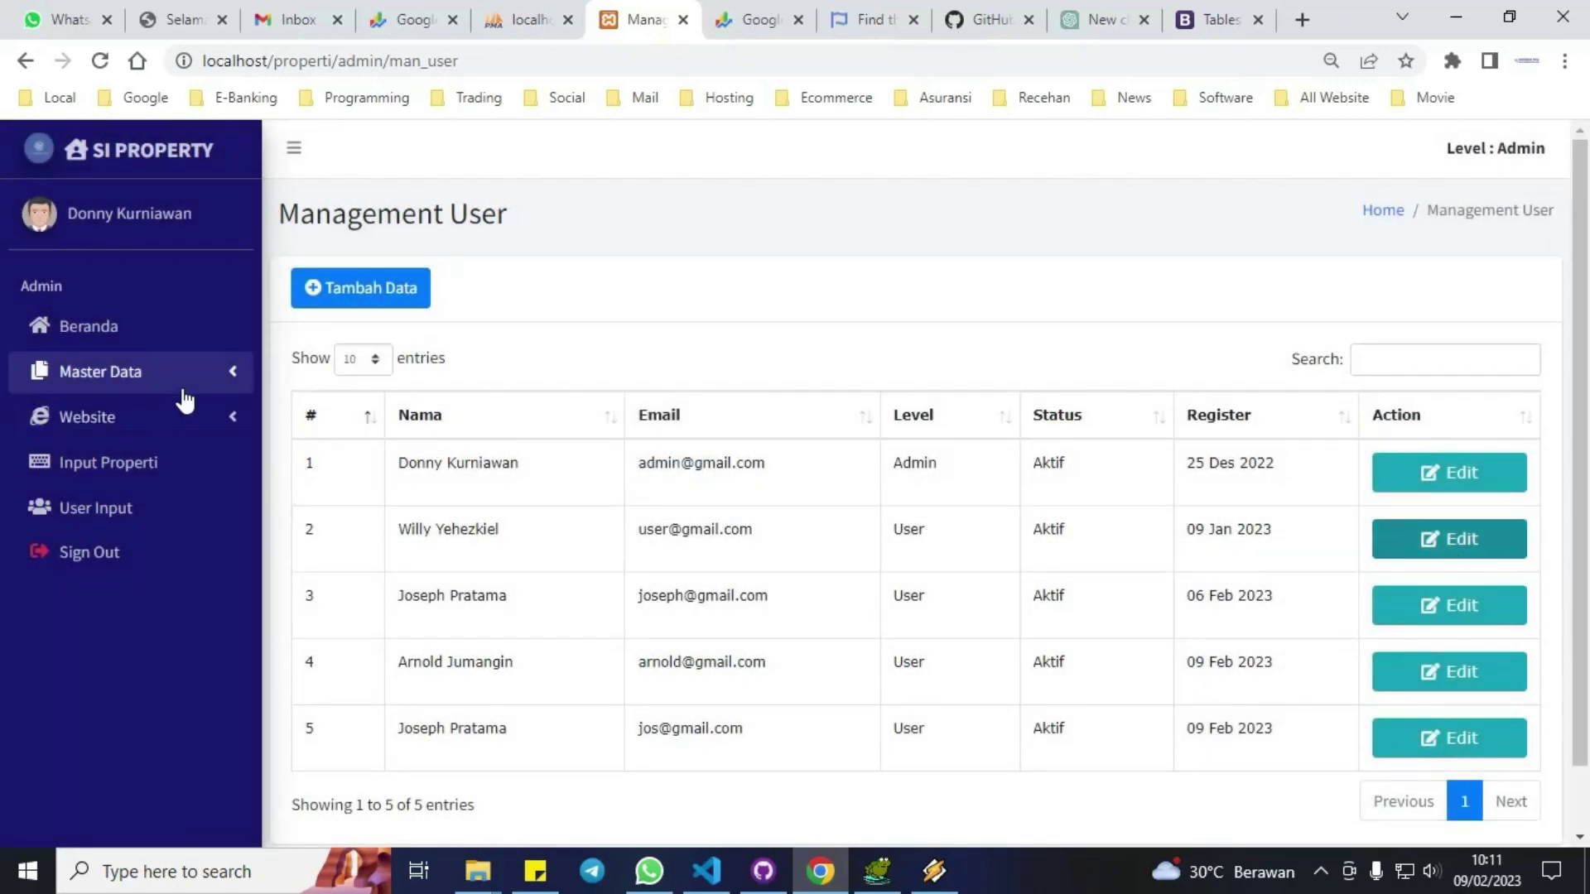
{"action": "left_click", "coordinate": [151, 373]}
{"action": "left_click", "coordinate": [149, 374]}
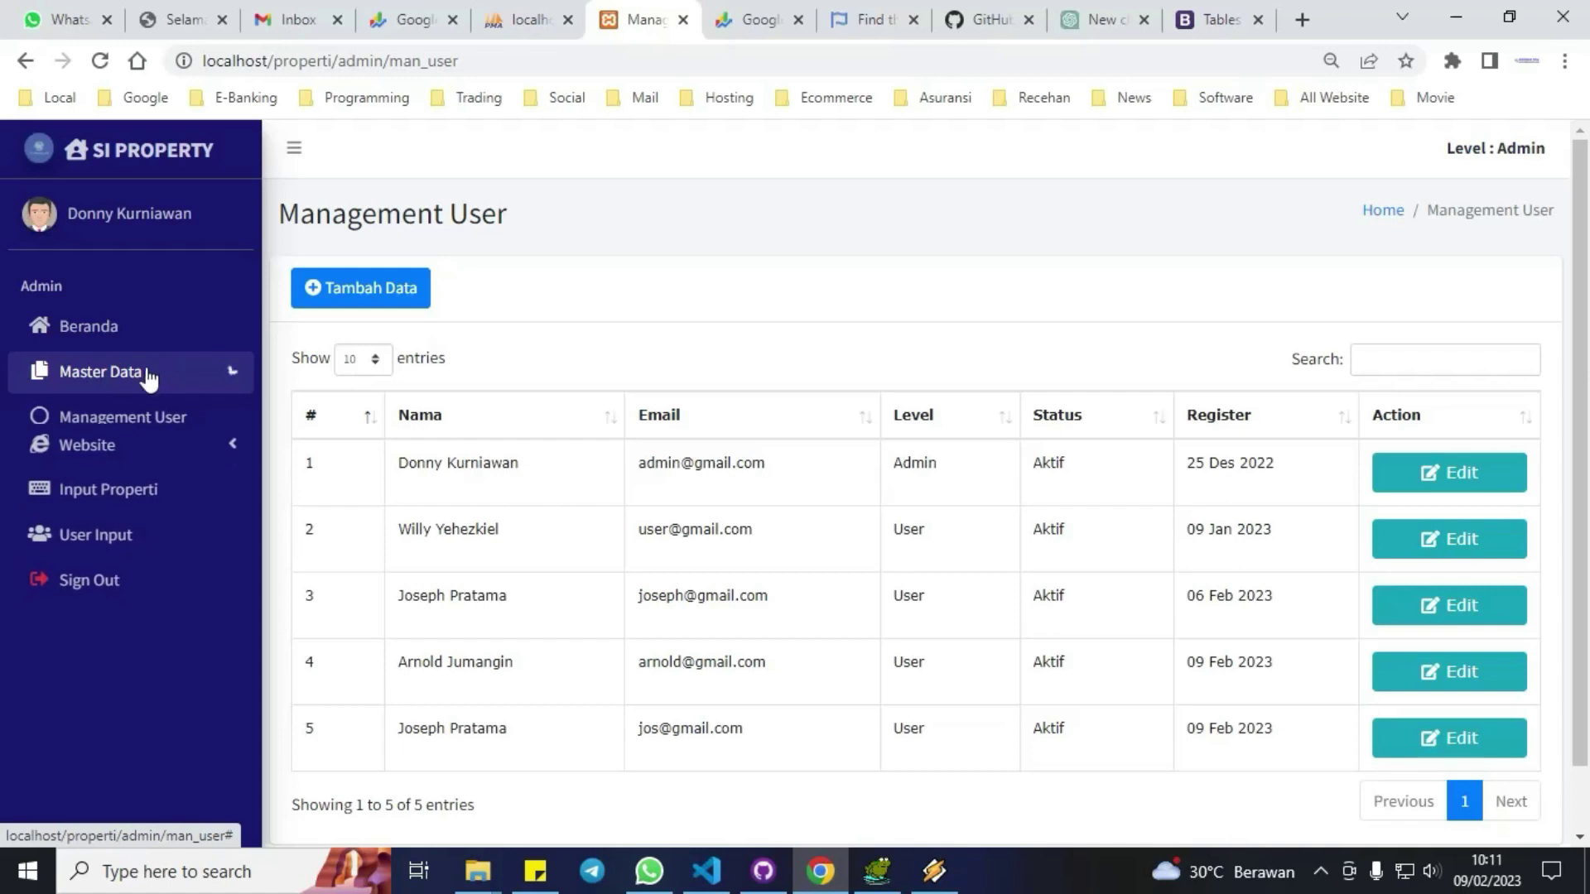
{"action": "left_click", "coordinate": [132, 422]}
Open the Profile Website page and look through its content.
{"action": "left_click", "coordinate": [114, 469]}
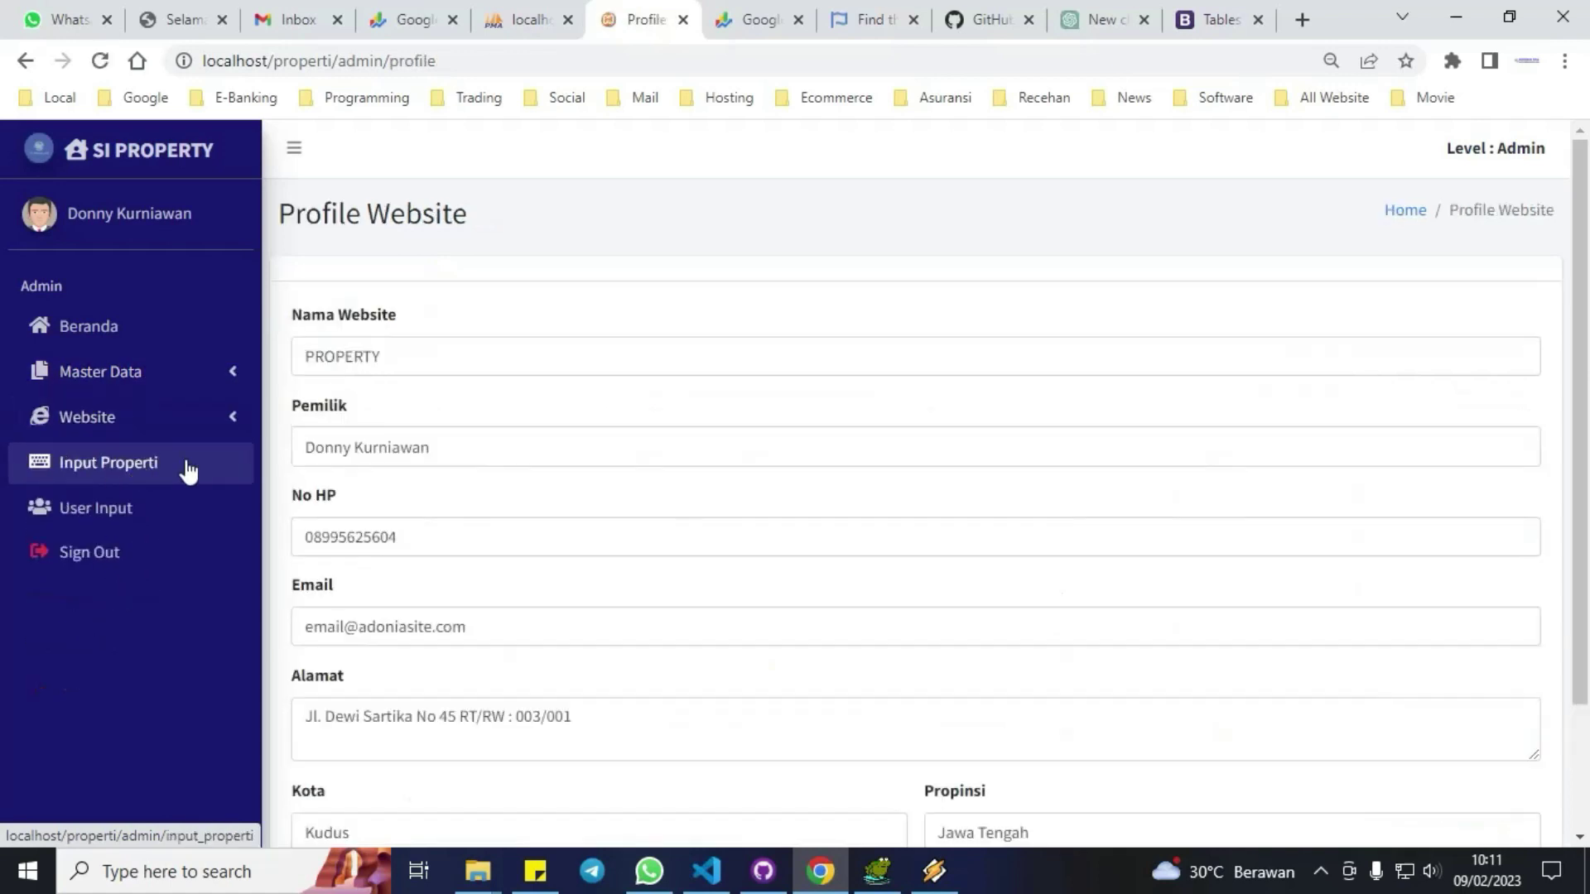
{"action": "scroll", "coordinate": [661, 457], "scroll_direction": "down", "scroll_amount": 2}
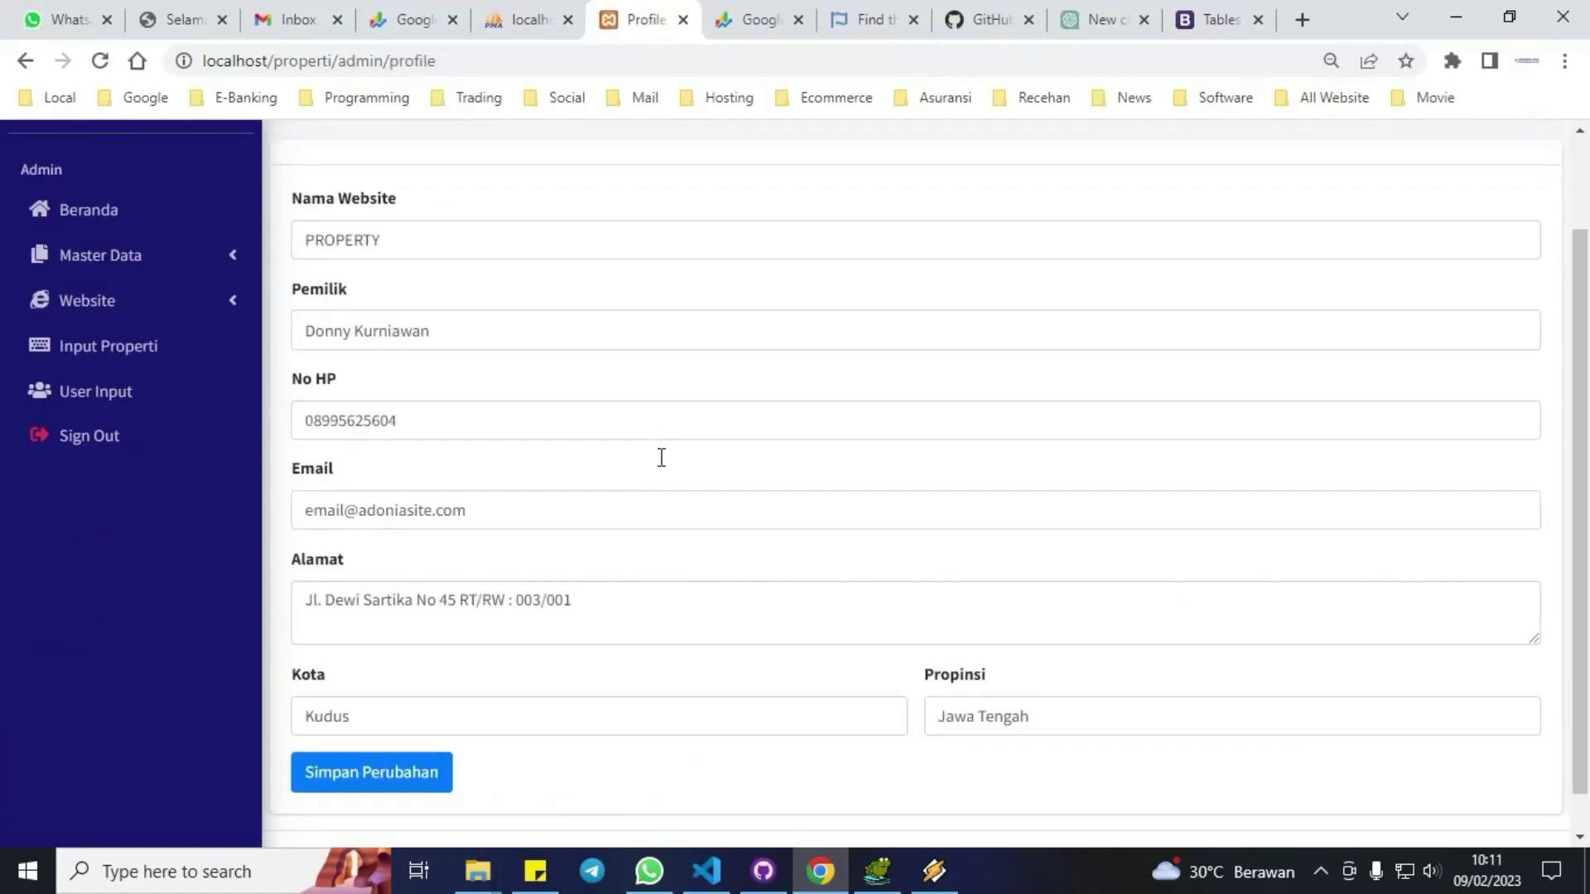
{"action": "scroll", "coordinate": [659, 457], "scroll_direction": "up", "scroll_amount": 2}
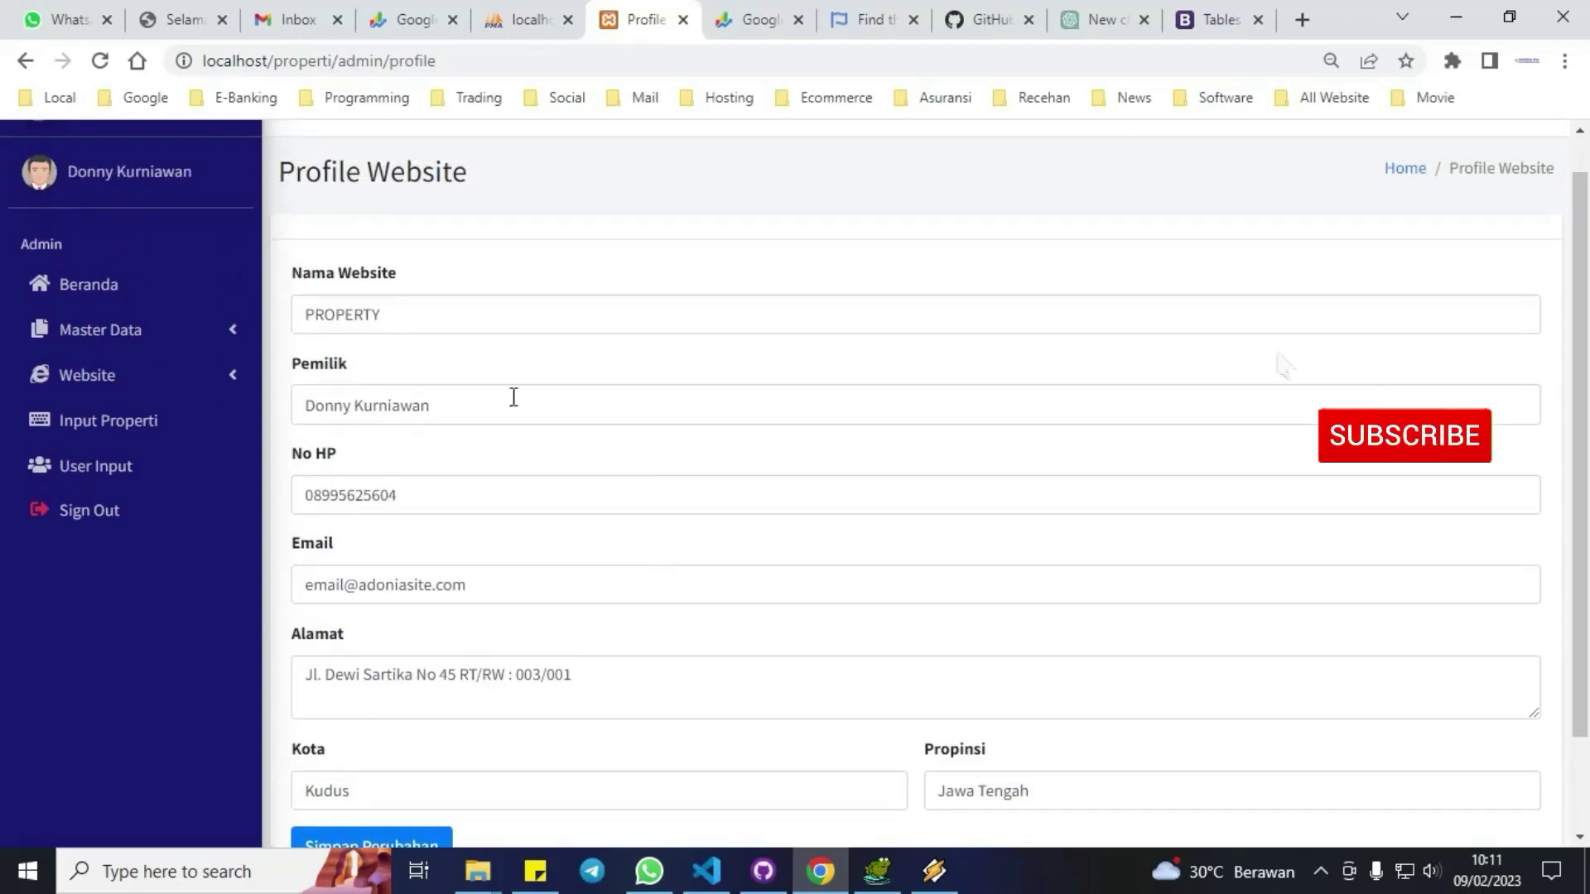
Expand the Website settings menu and open the Media Sosial links page.
{"action": "left_click", "coordinate": [157, 374]}
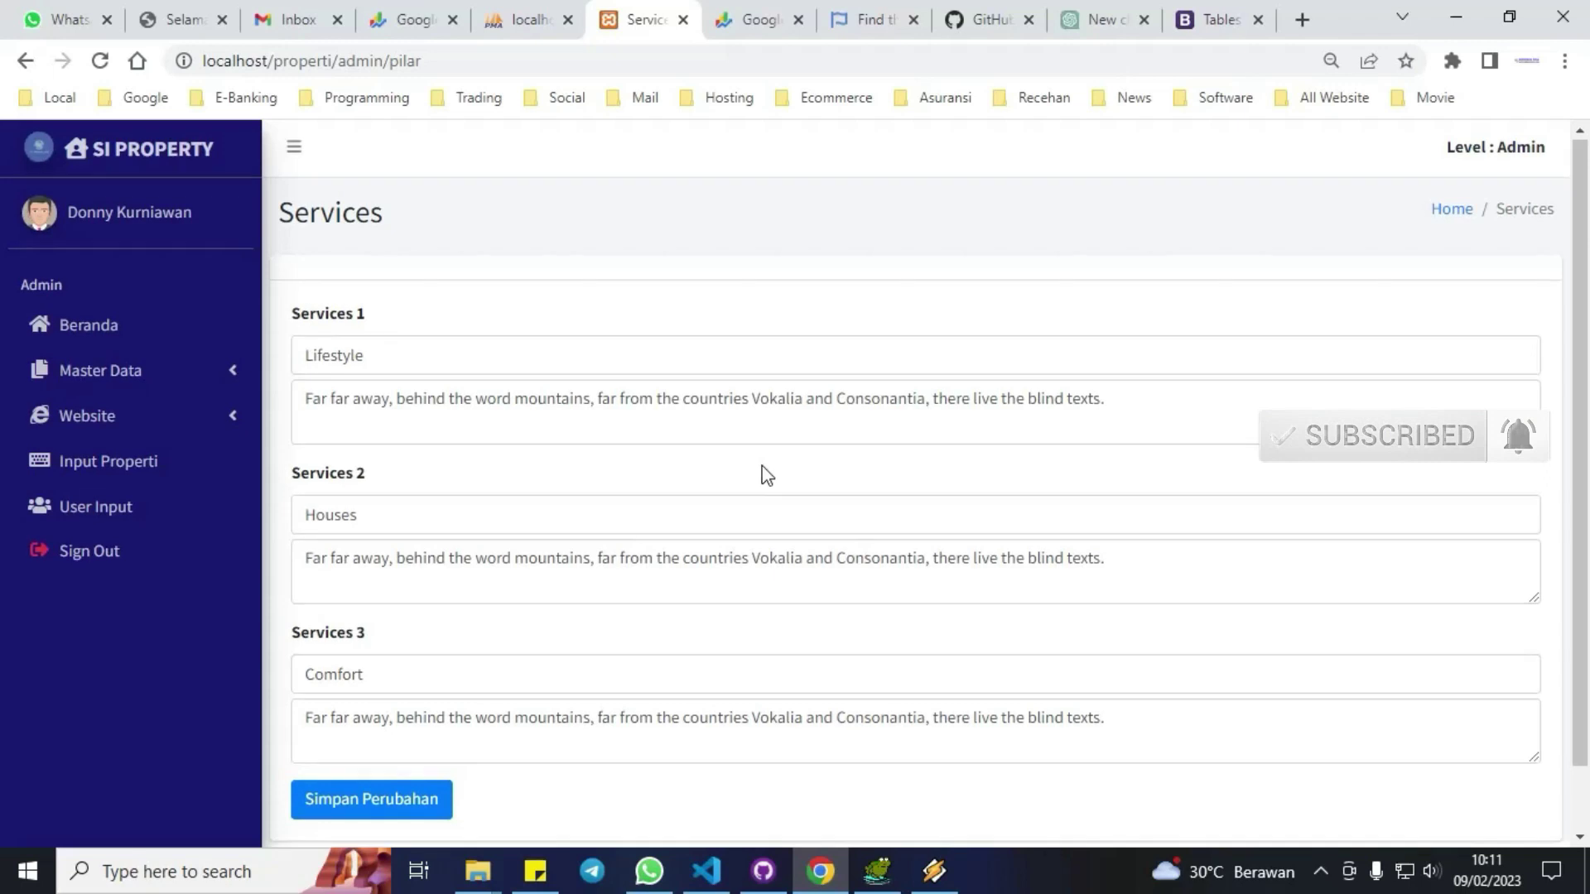
{"action": "scroll", "coordinate": [764, 469], "scroll_direction": "down", "scroll_amount": 1}
{"action": "scroll", "coordinate": [763, 465], "scroll_direction": "up", "scroll_amount": 1}
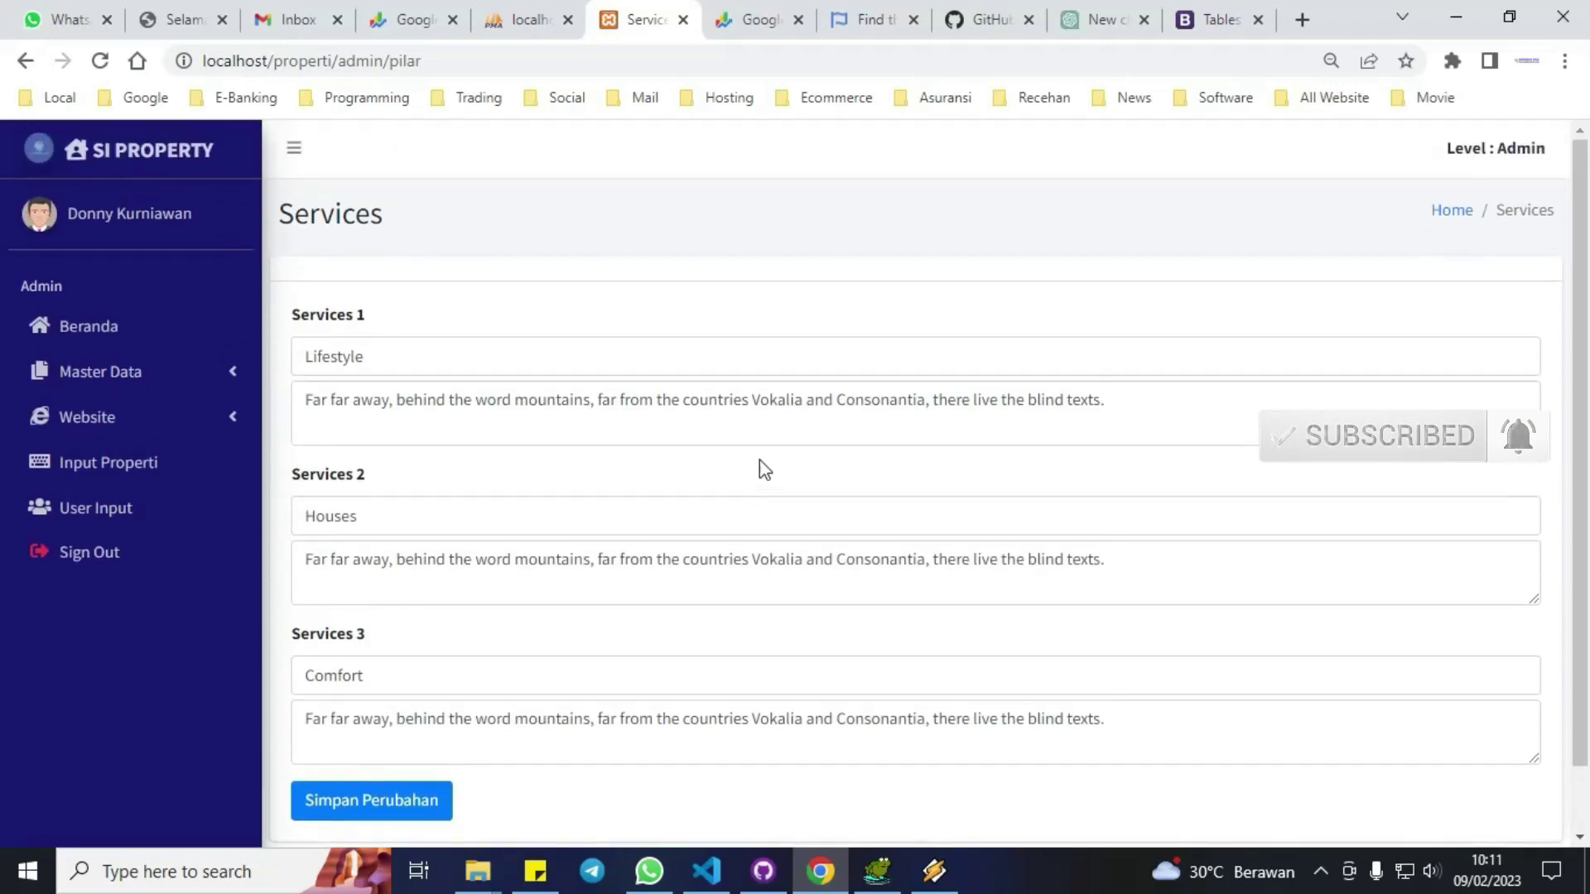
{"action": "left_click", "coordinate": [172, 426]}
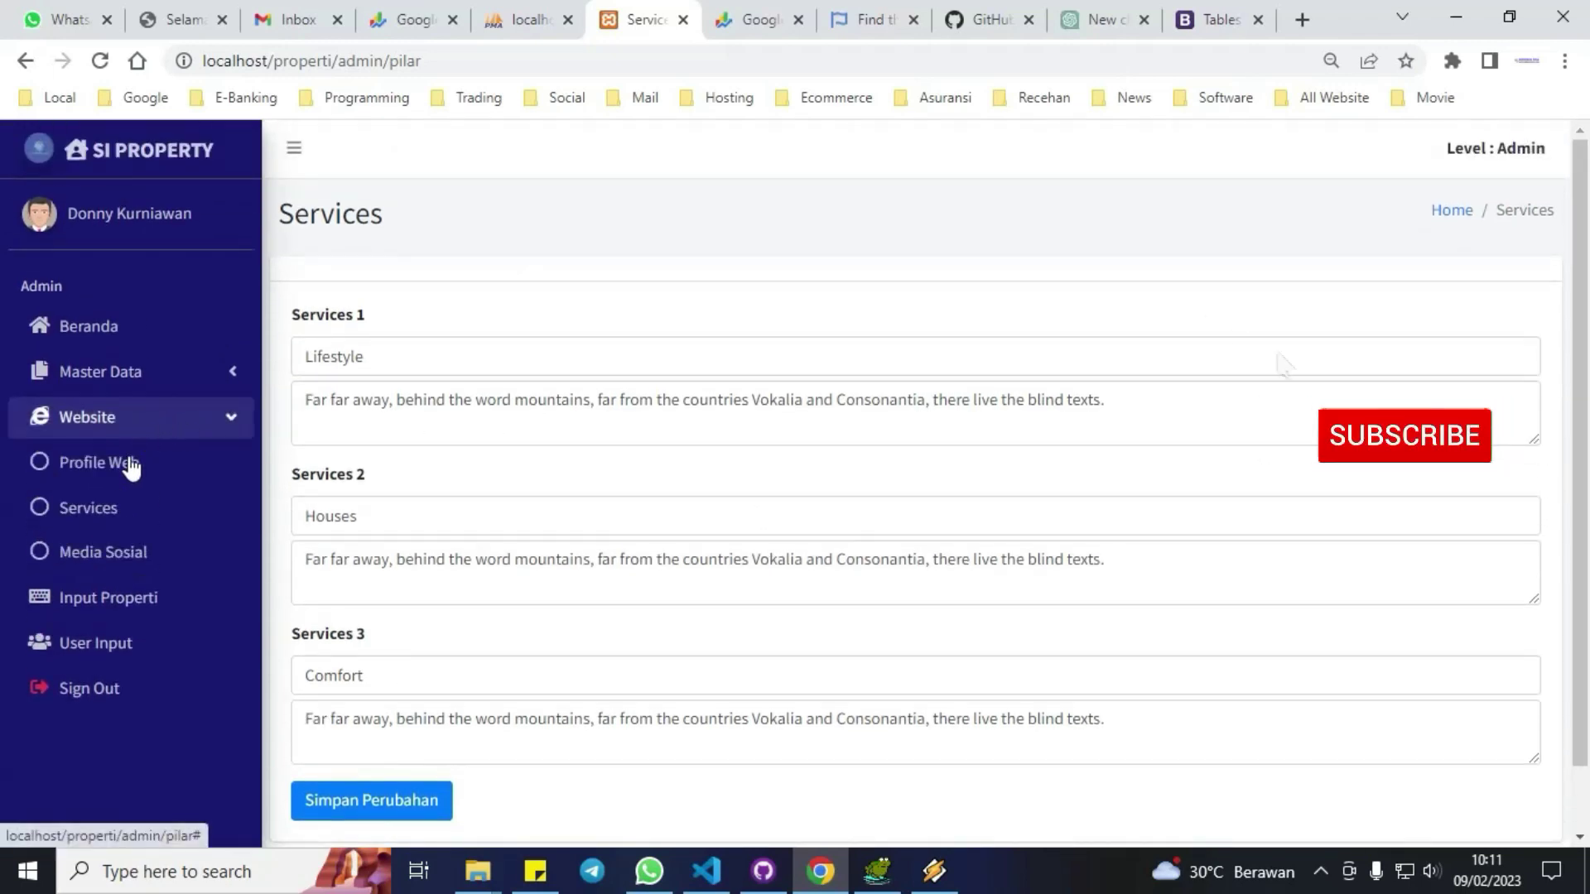
{"action": "left_click", "coordinate": [106, 557]}
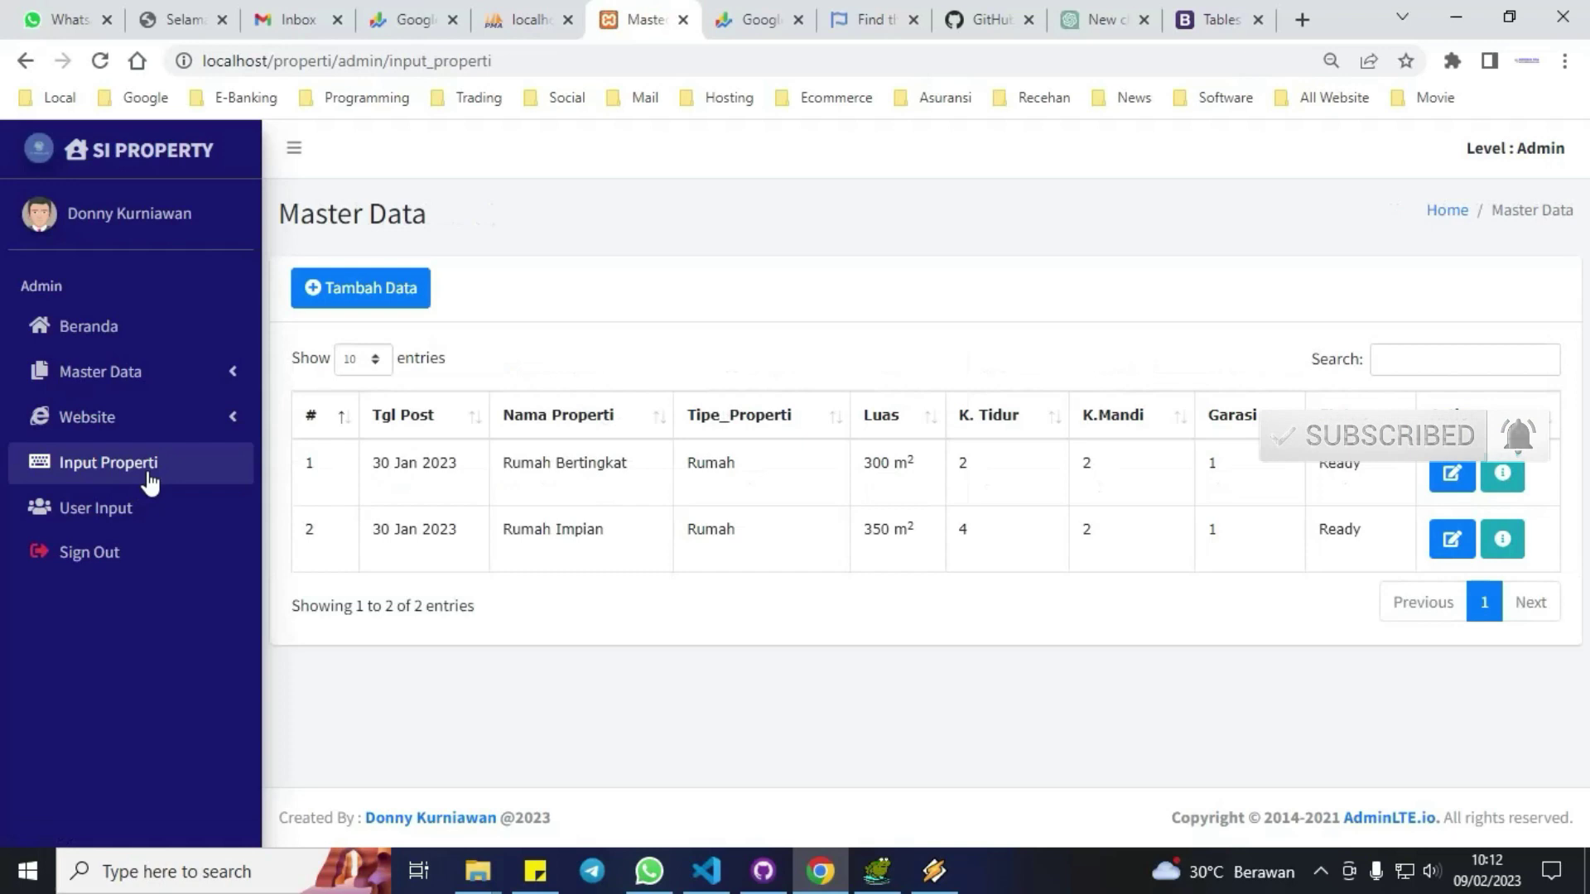
Open the Tambah Data new-property form, look it over, and cancel it.
{"action": "left_click", "coordinate": [394, 288]}
{"action": "scroll", "coordinate": [919, 469], "scroll_direction": "down", "scroll_amount": 2}
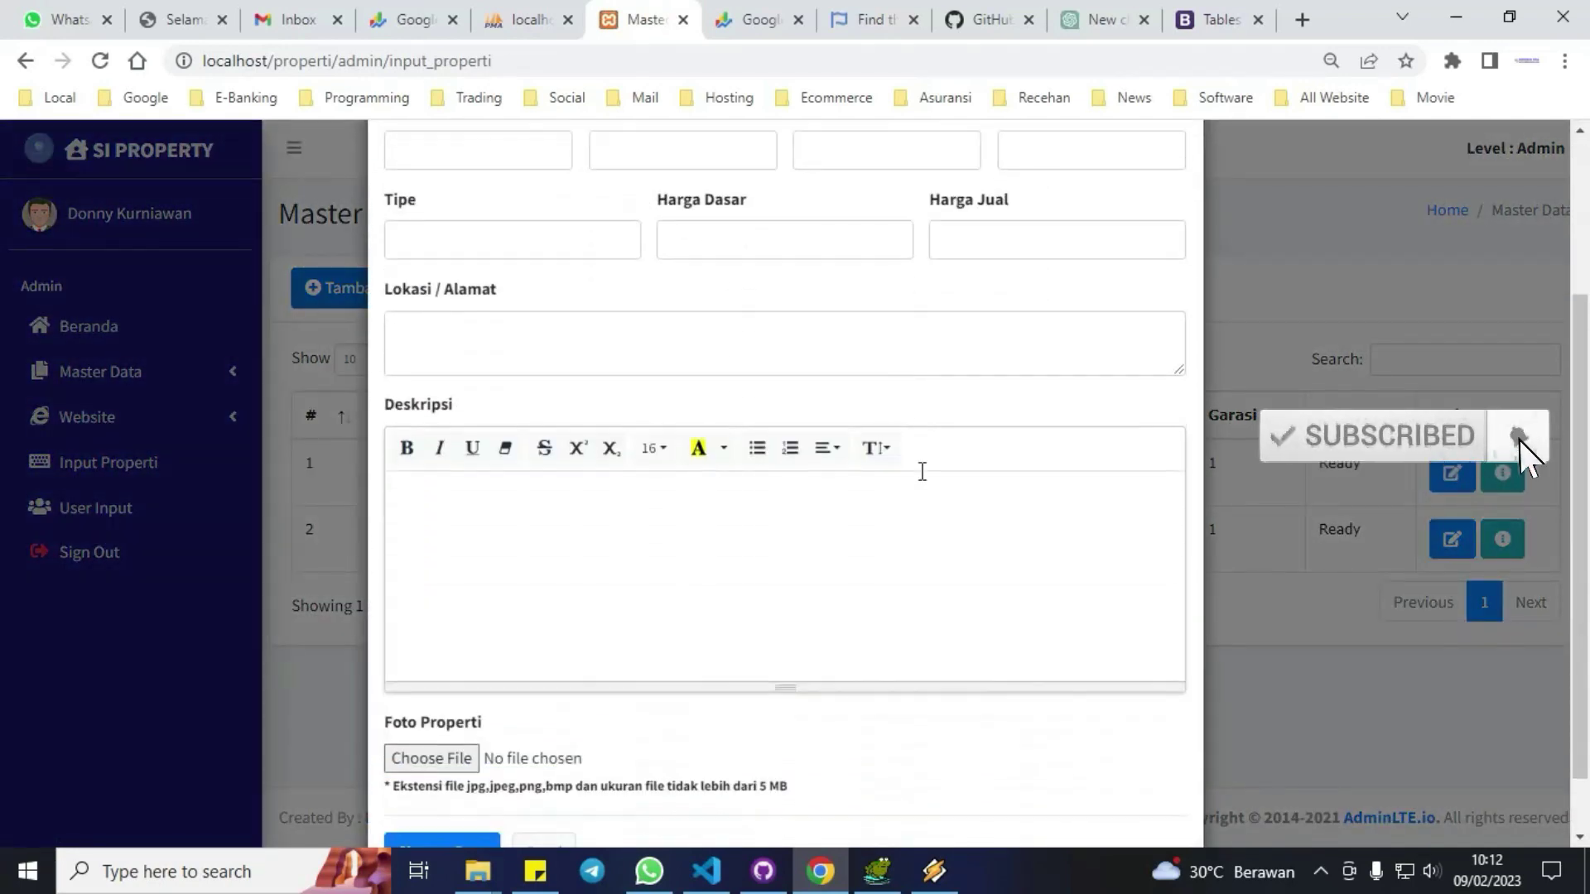
{"action": "scroll", "coordinate": [920, 470], "scroll_direction": "up", "scroll_amount": 1}
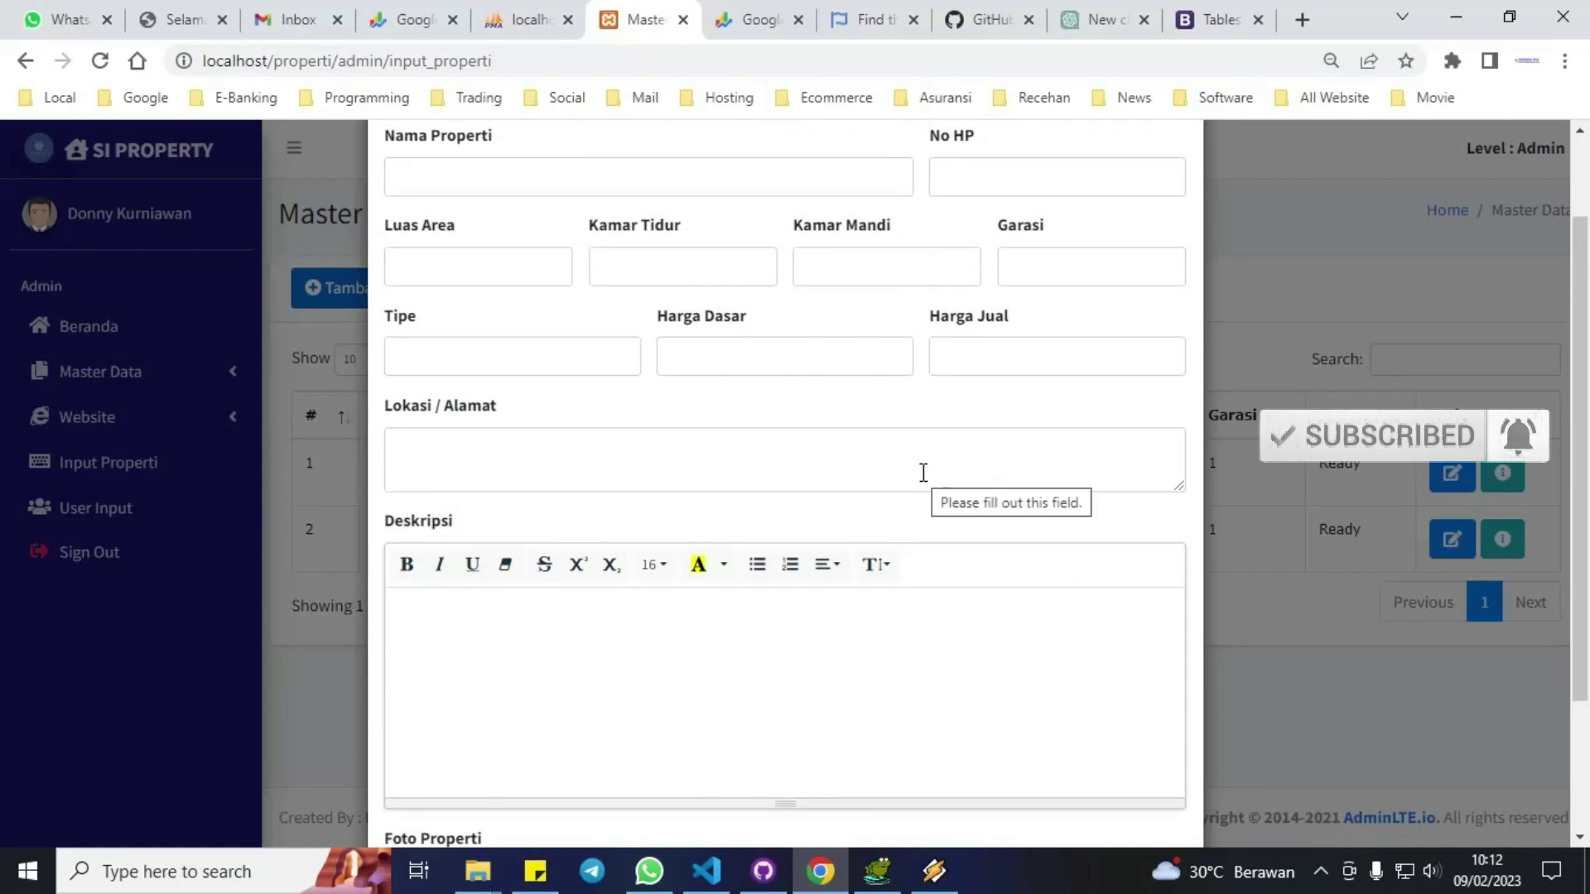
{"action": "left_click", "coordinate": [1303, 324]}
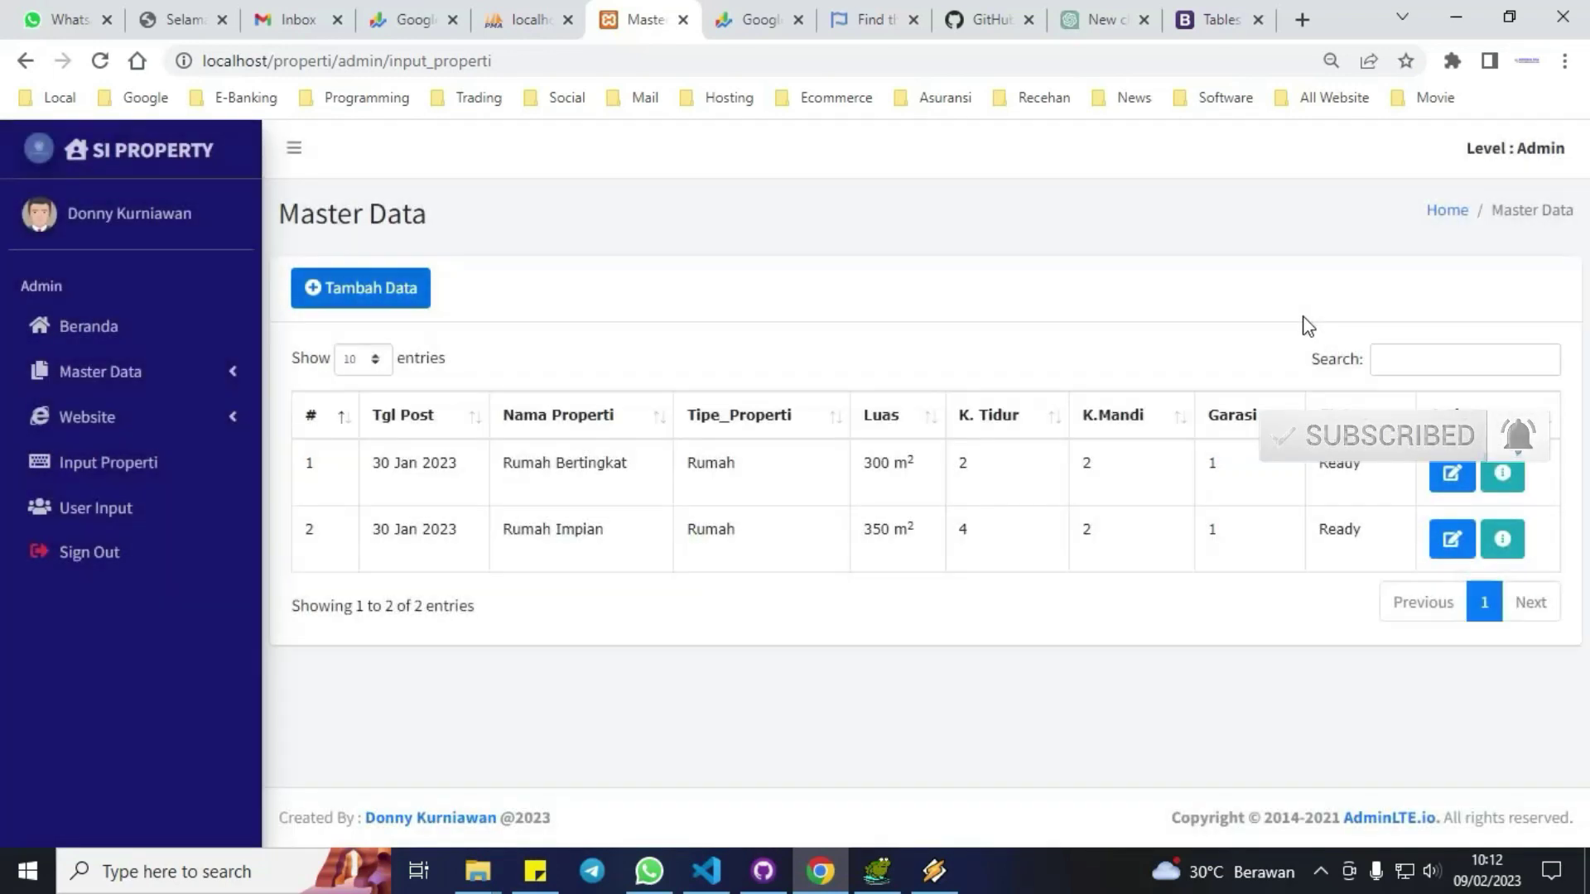
View the details of Rumah Bertingkat and Rumah Impian, returning to the property list each time.
{"action": "left_click", "coordinate": [1502, 473]}
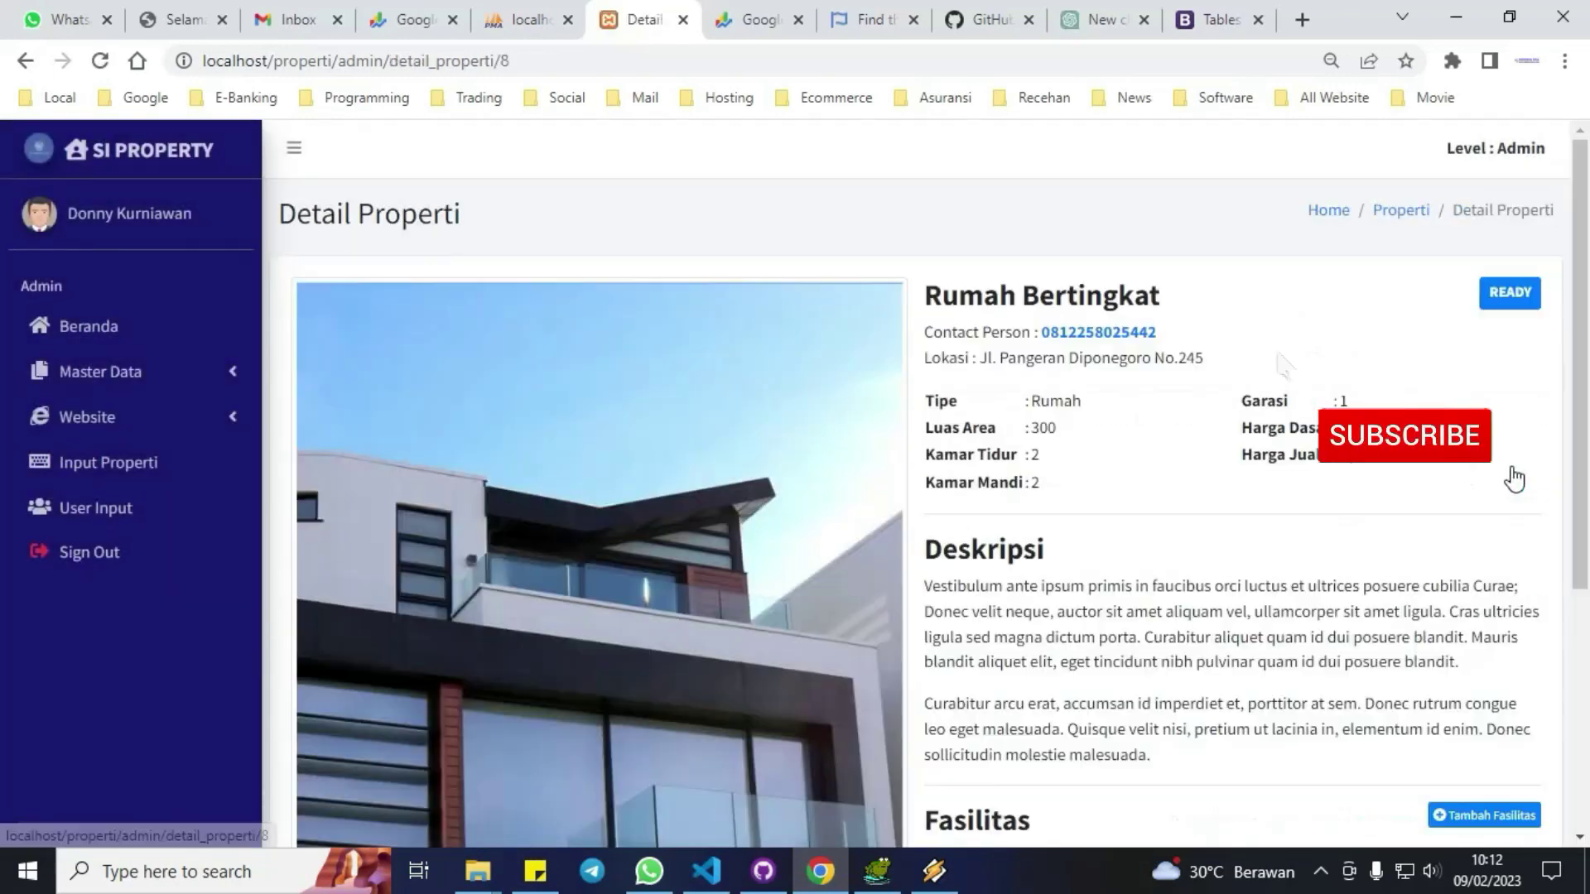
{"action": "scroll", "coordinate": [1223, 460], "scroll_direction": "down", "scroll_amount": 5}
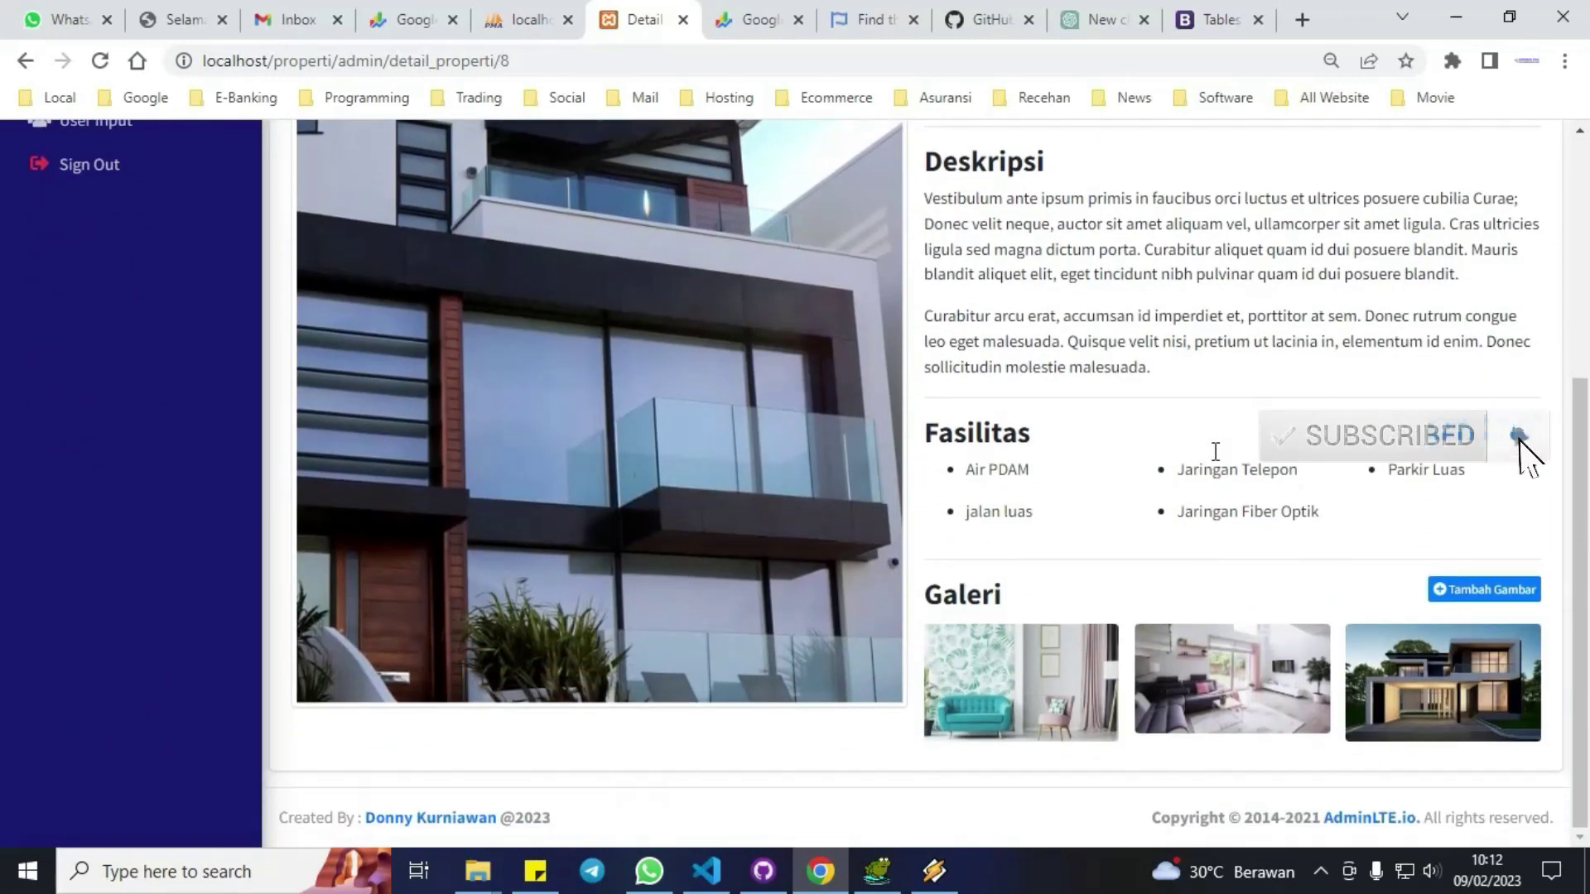
{"action": "scroll", "coordinate": [1215, 451], "scroll_direction": "up", "scroll_amount": 5}
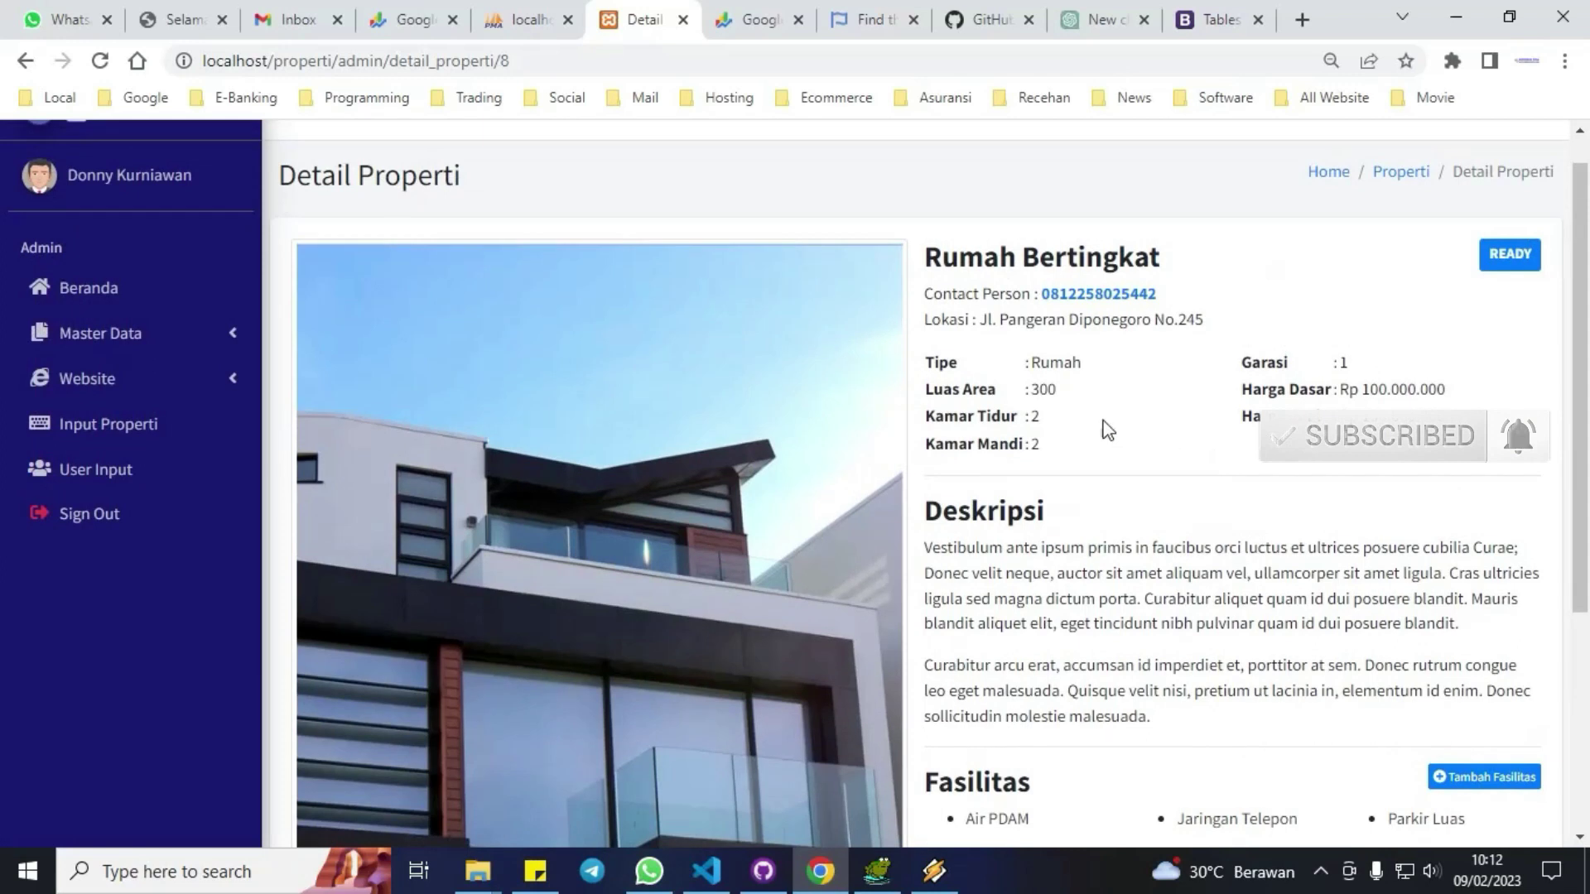
{"action": "left_click", "coordinate": [1398, 174]}
{"action": "left_click", "coordinate": [1500, 543]}
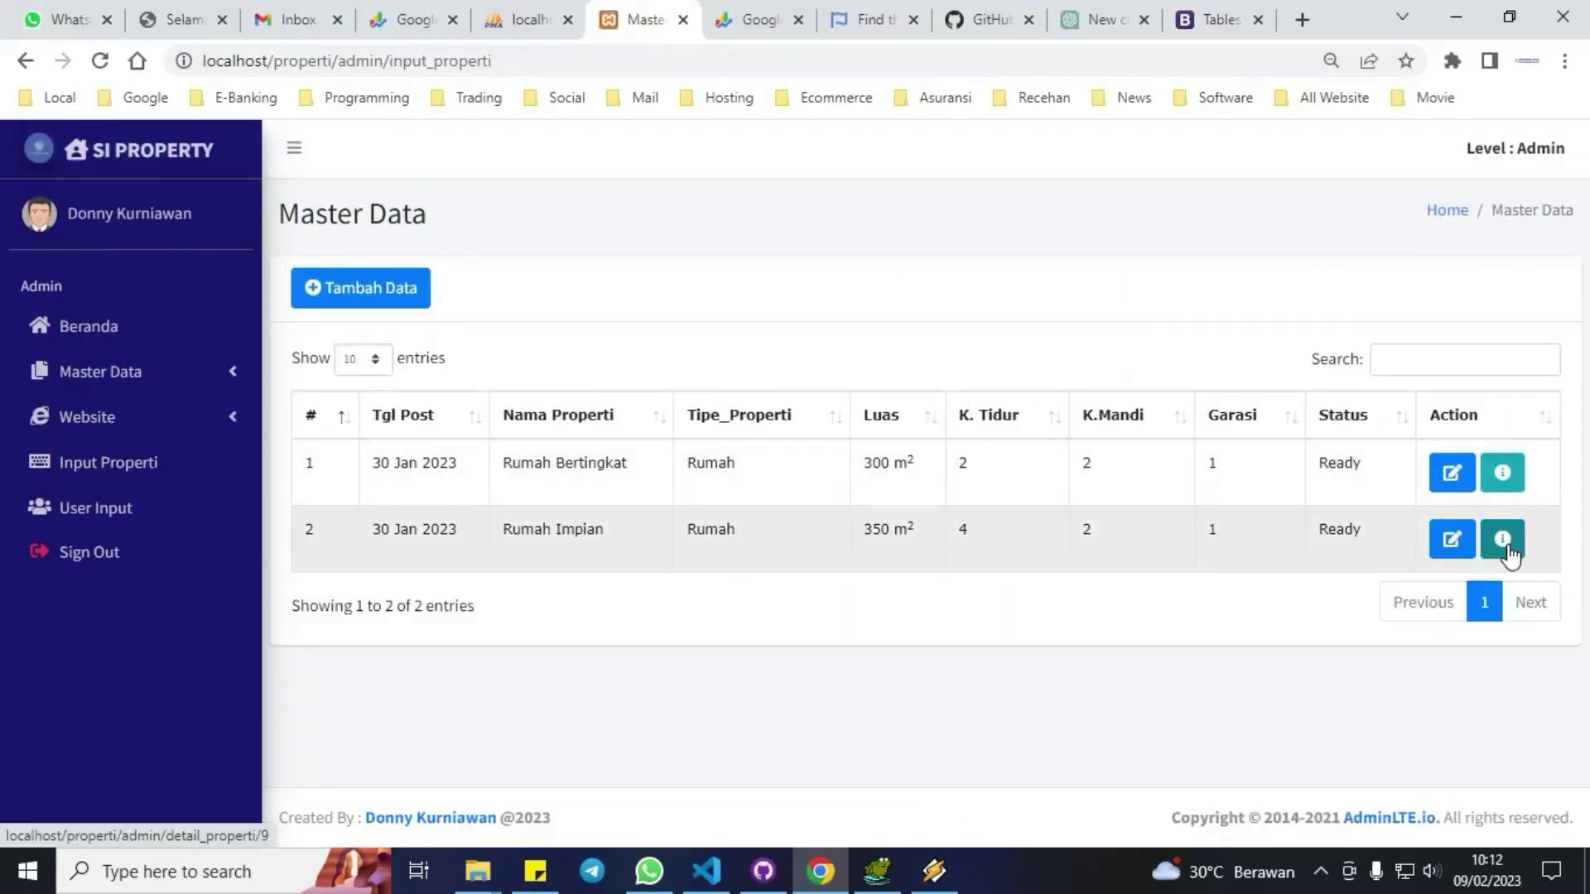
{"action": "scroll", "coordinate": [1045, 506], "scroll_direction": "down", "scroll_amount": 4}
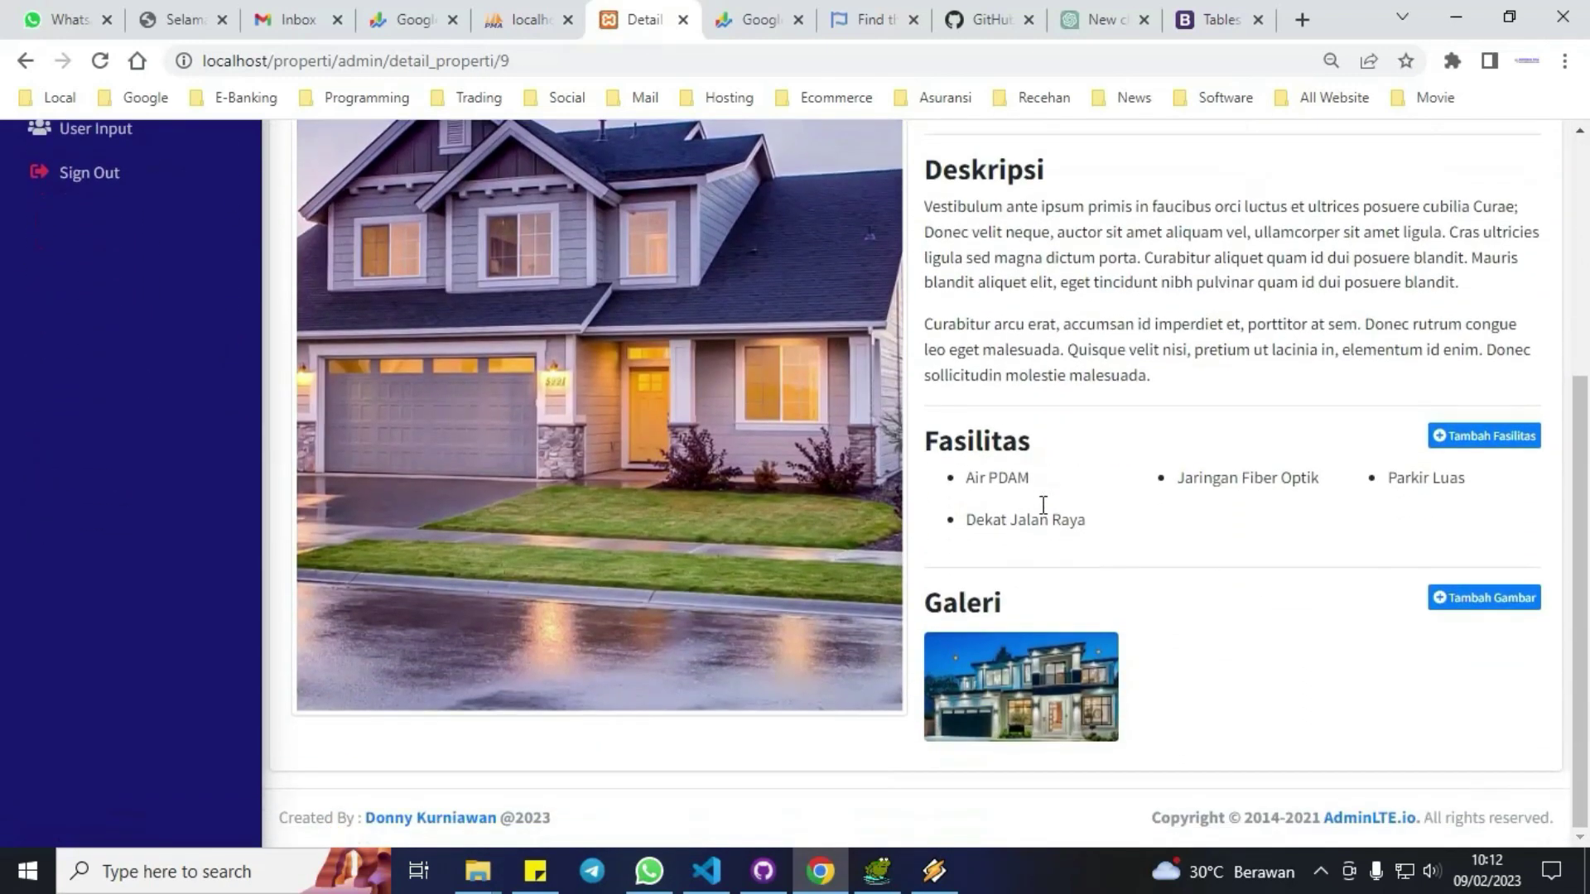
{"action": "scroll", "coordinate": [1043, 505], "scroll_direction": "up", "scroll_amount": 5}
{"action": "left_click", "coordinate": [1405, 214]}
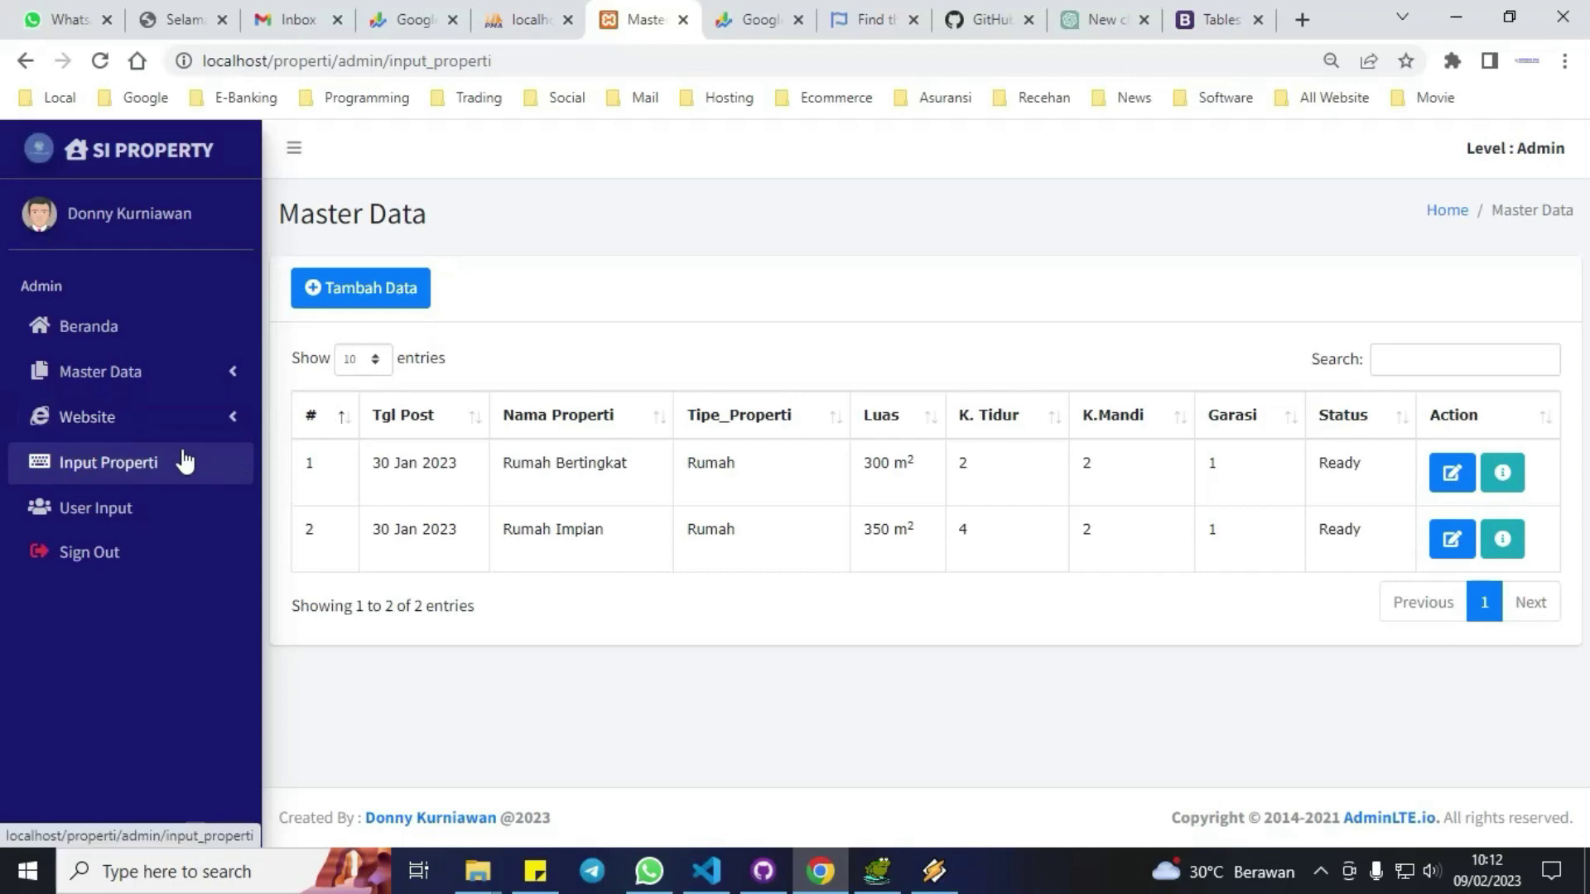
Open the User Input list showing member-submitted Rumah Sultan and Rumah Megah.
{"action": "left_click", "coordinate": [114, 511]}
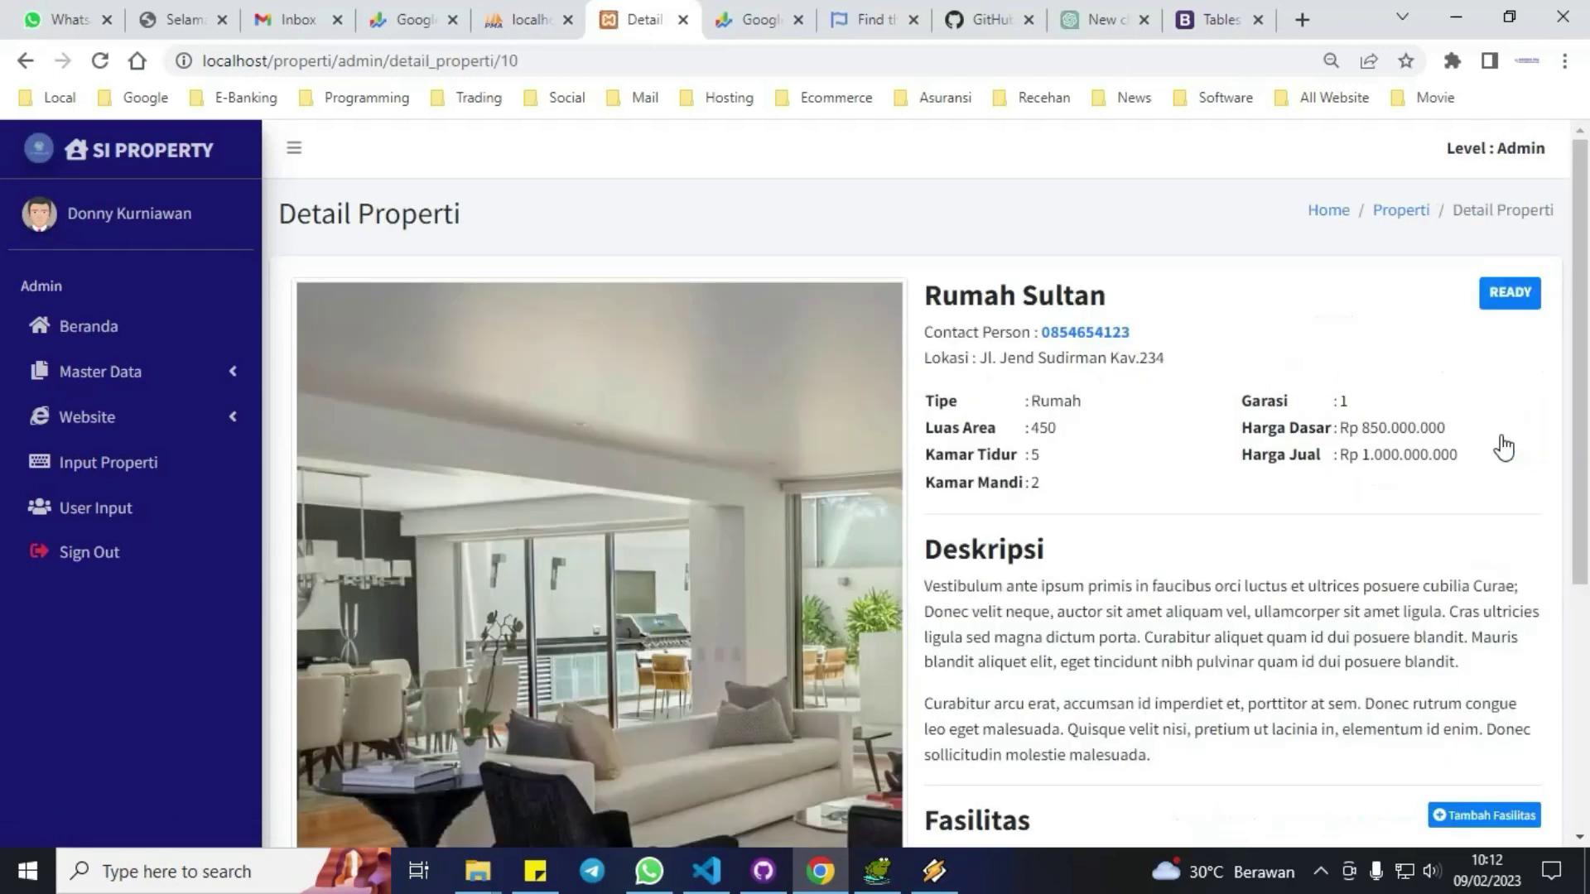
{"action": "scroll", "coordinate": [1261, 508], "scroll_direction": "down", "scroll_amount": 3}
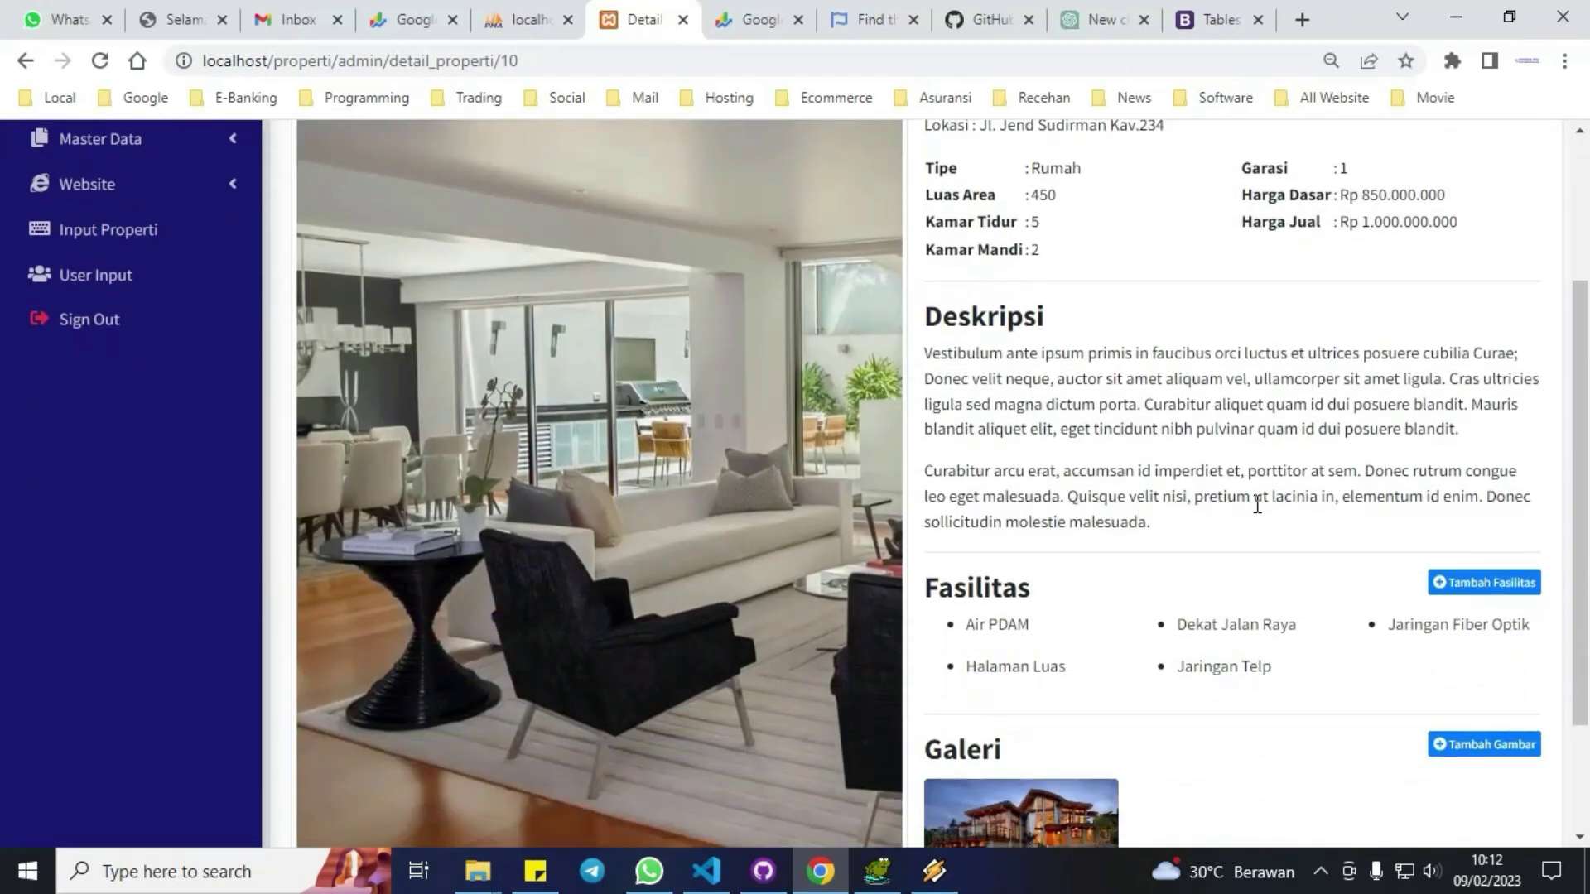
{"action": "scroll", "coordinate": [1252, 501], "scroll_direction": "up", "scroll_amount": 3}
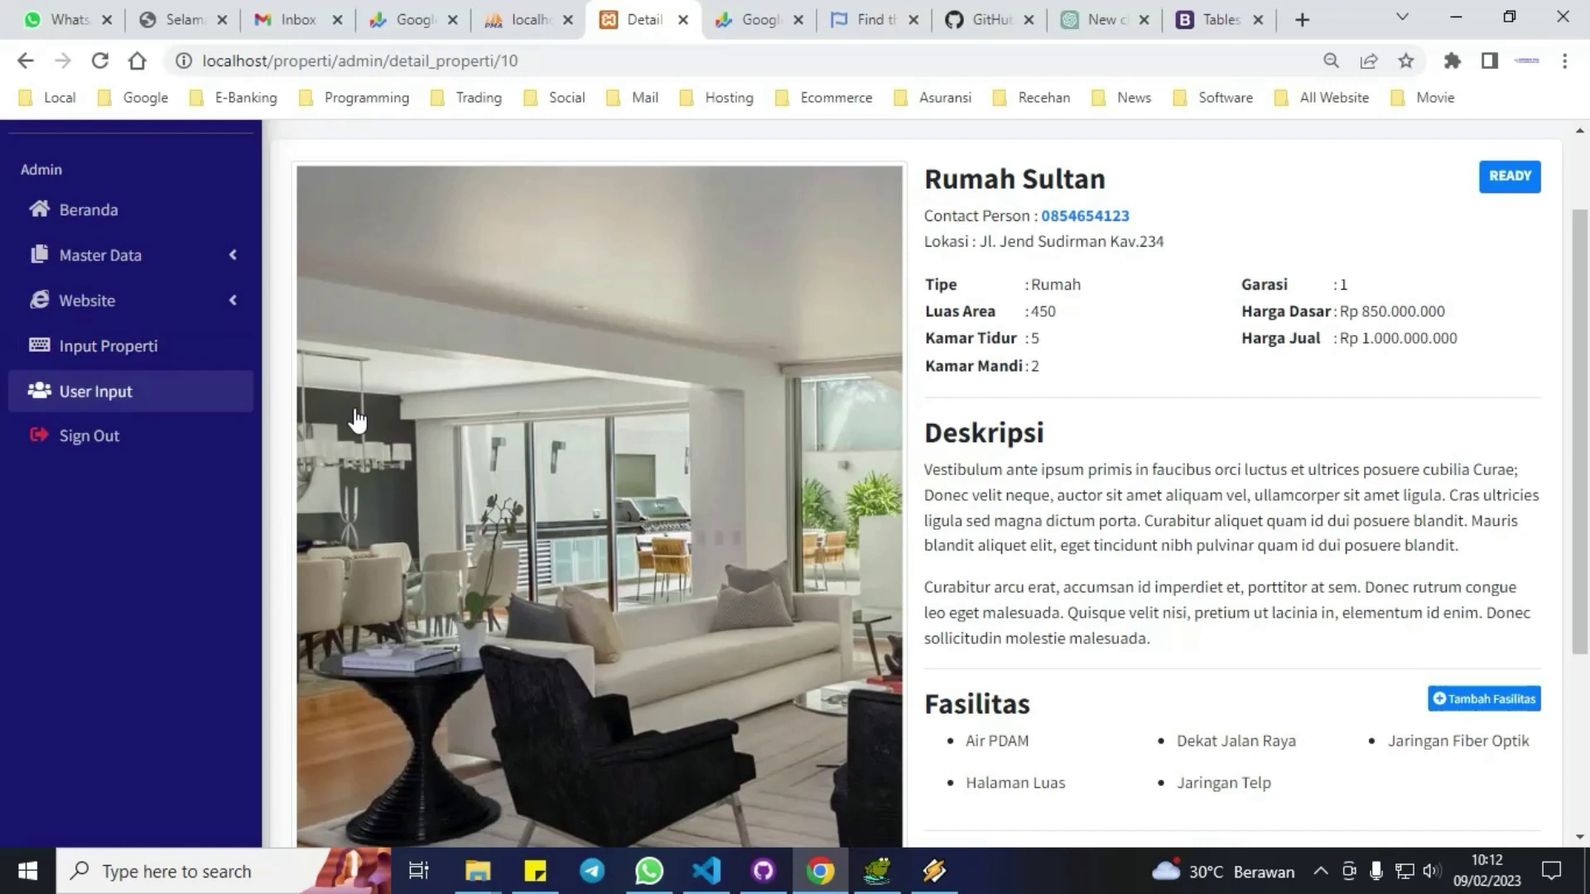
{"action": "scroll", "coordinate": [981, 551], "scroll_direction": "down", "scroll_amount": 2}
{"action": "scroll", "coordinate": [982, 551], "scroll_direction": "down", "scroll_amount": 3}
{"action": "scroll", "coordinate": [980, 551], "scroll_direction": "up", "scroll_amount": 5}
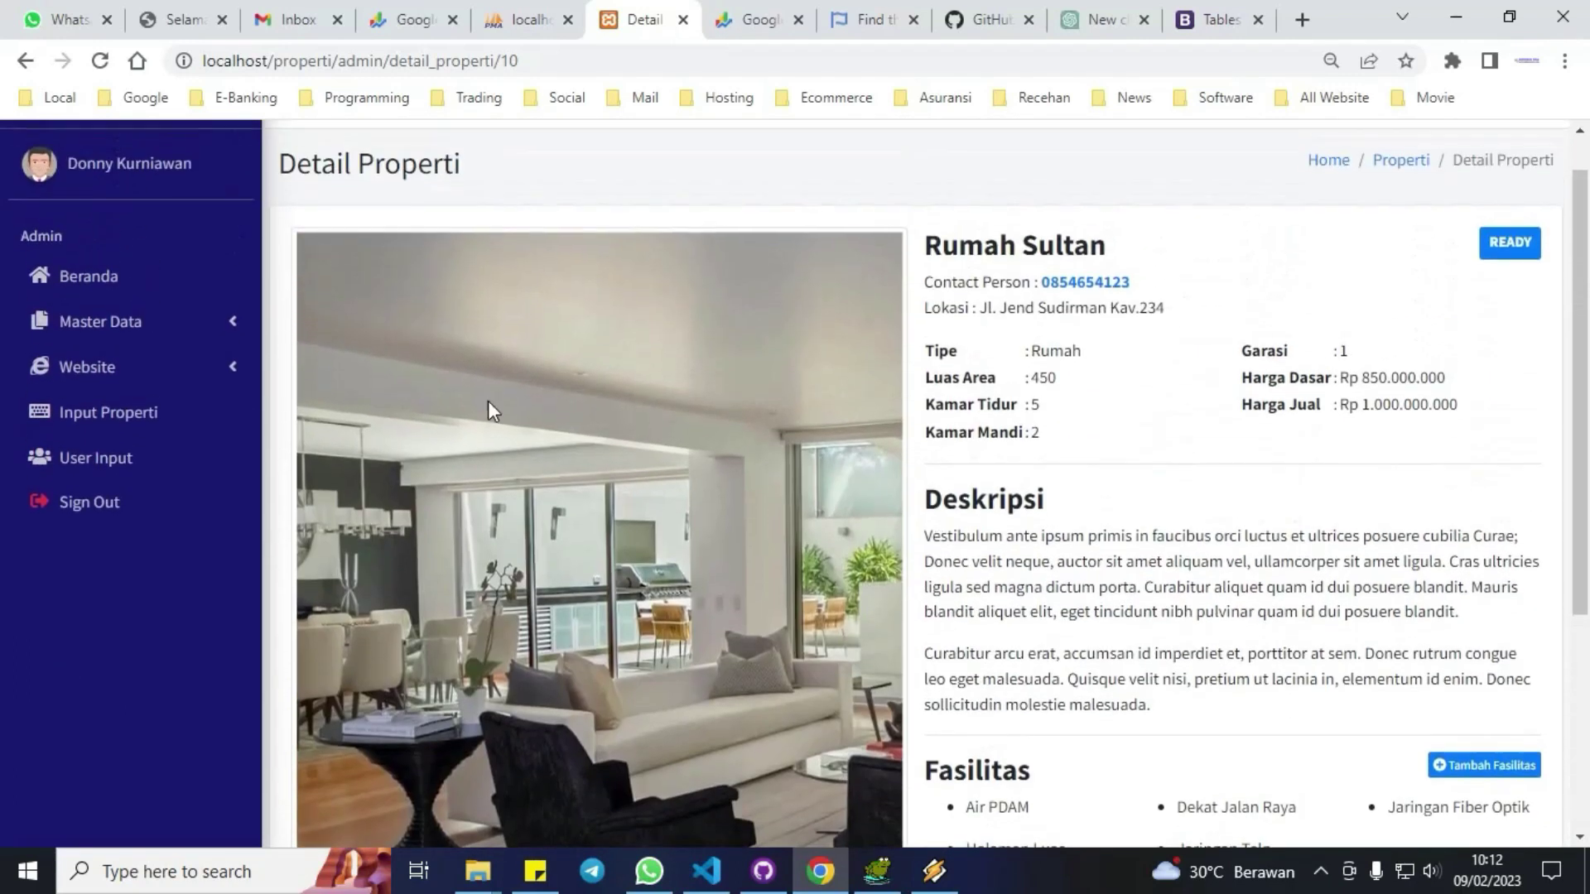
{"action": "left_click", "coordinate": [83, 461]}
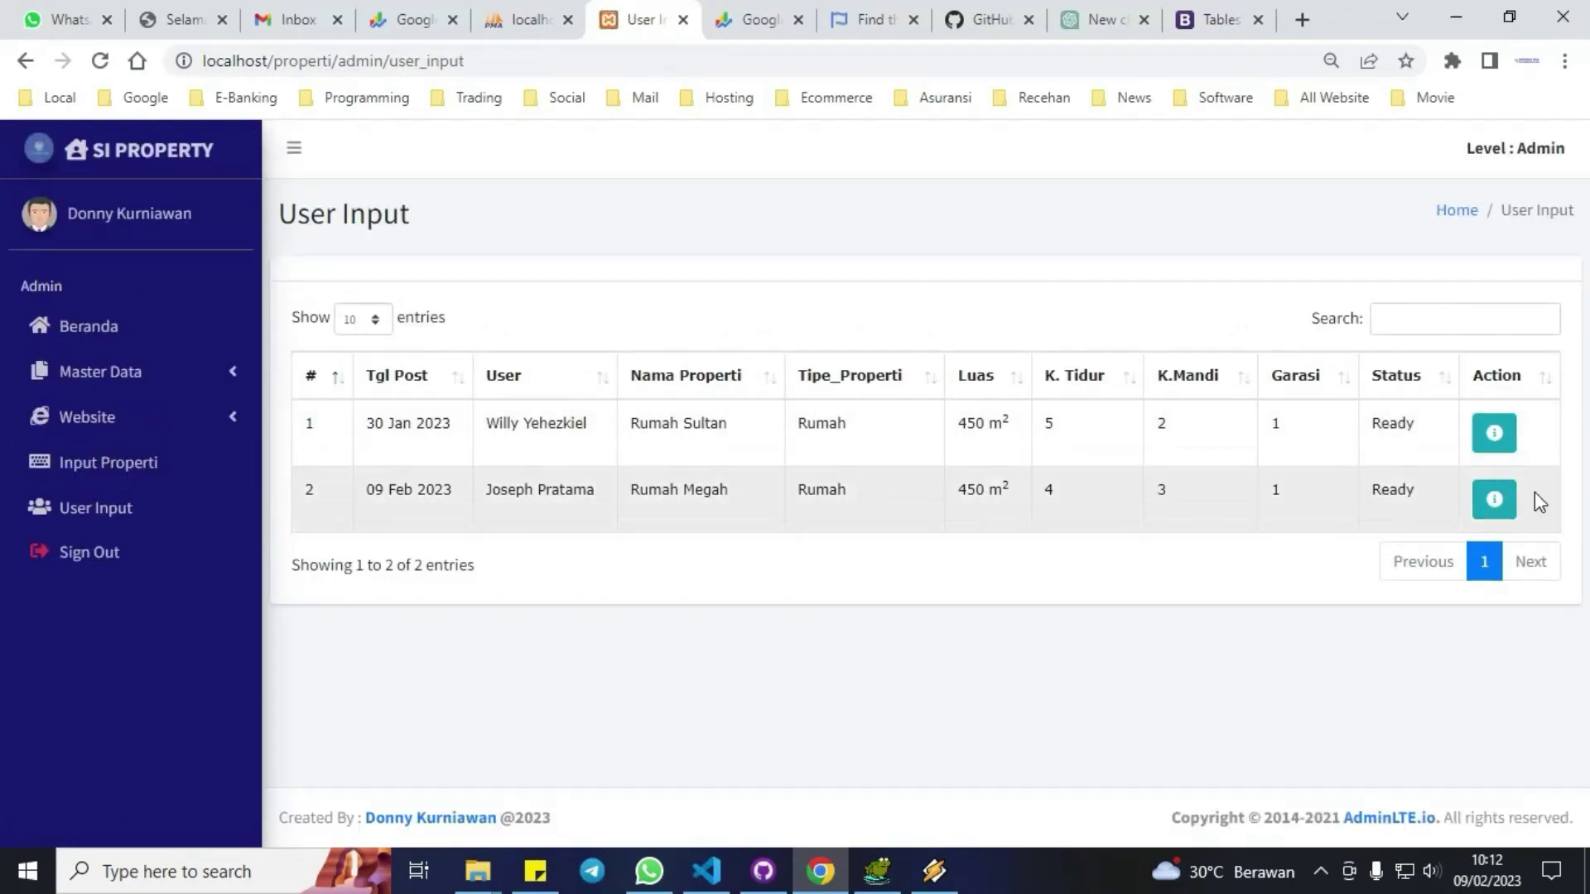
Review the Rumah Megah property details page.
{"action": "left_click", "coordinate": [1512, 513]}
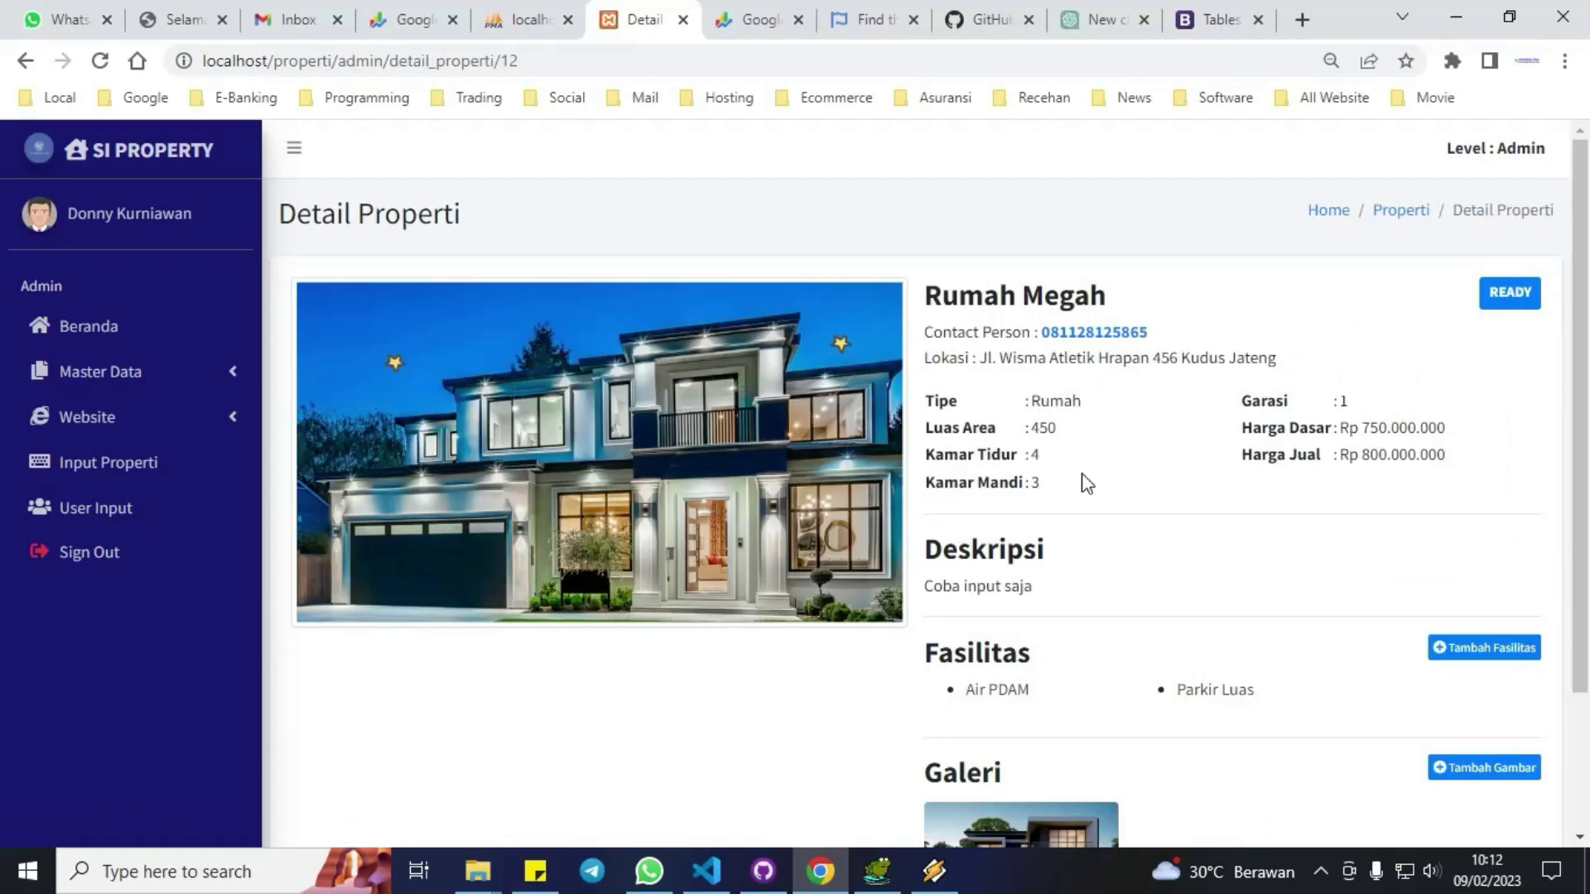
{"action": "scroll", "coordinate": [1086, 483], "scroll_direction": "down", "scroll_amount": 2}
{"action": "scroll", "coordinate": [1080, 473], "scroll_direction": "up", "scroll_amount": 2}
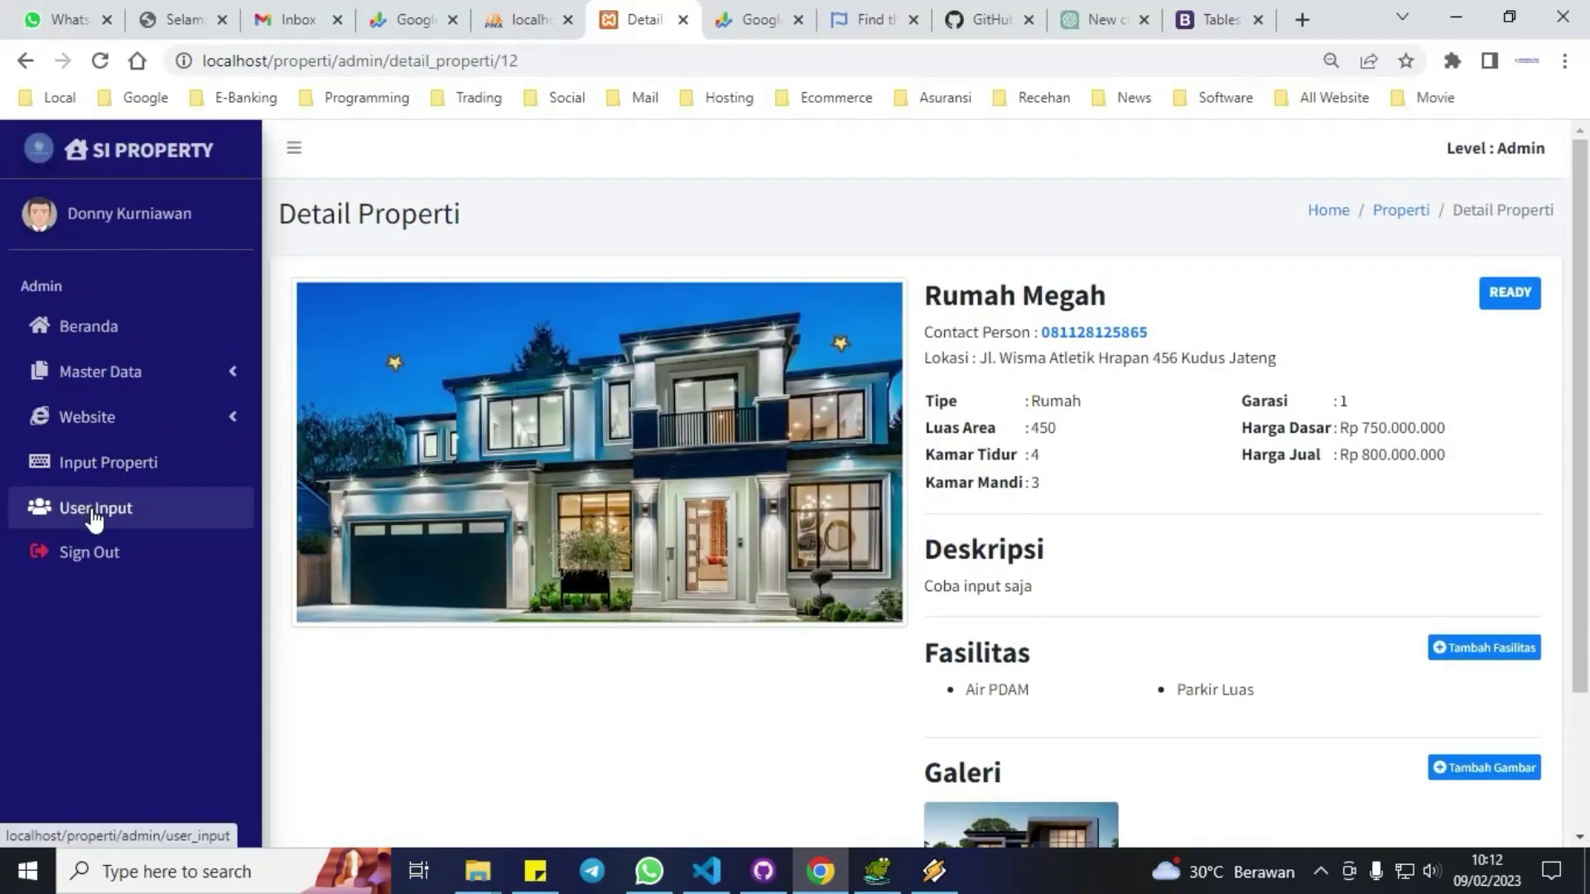
Sign out of the admin session and go to the public homepage.
{"action": "left_click", "coordinate": [91, 555]}
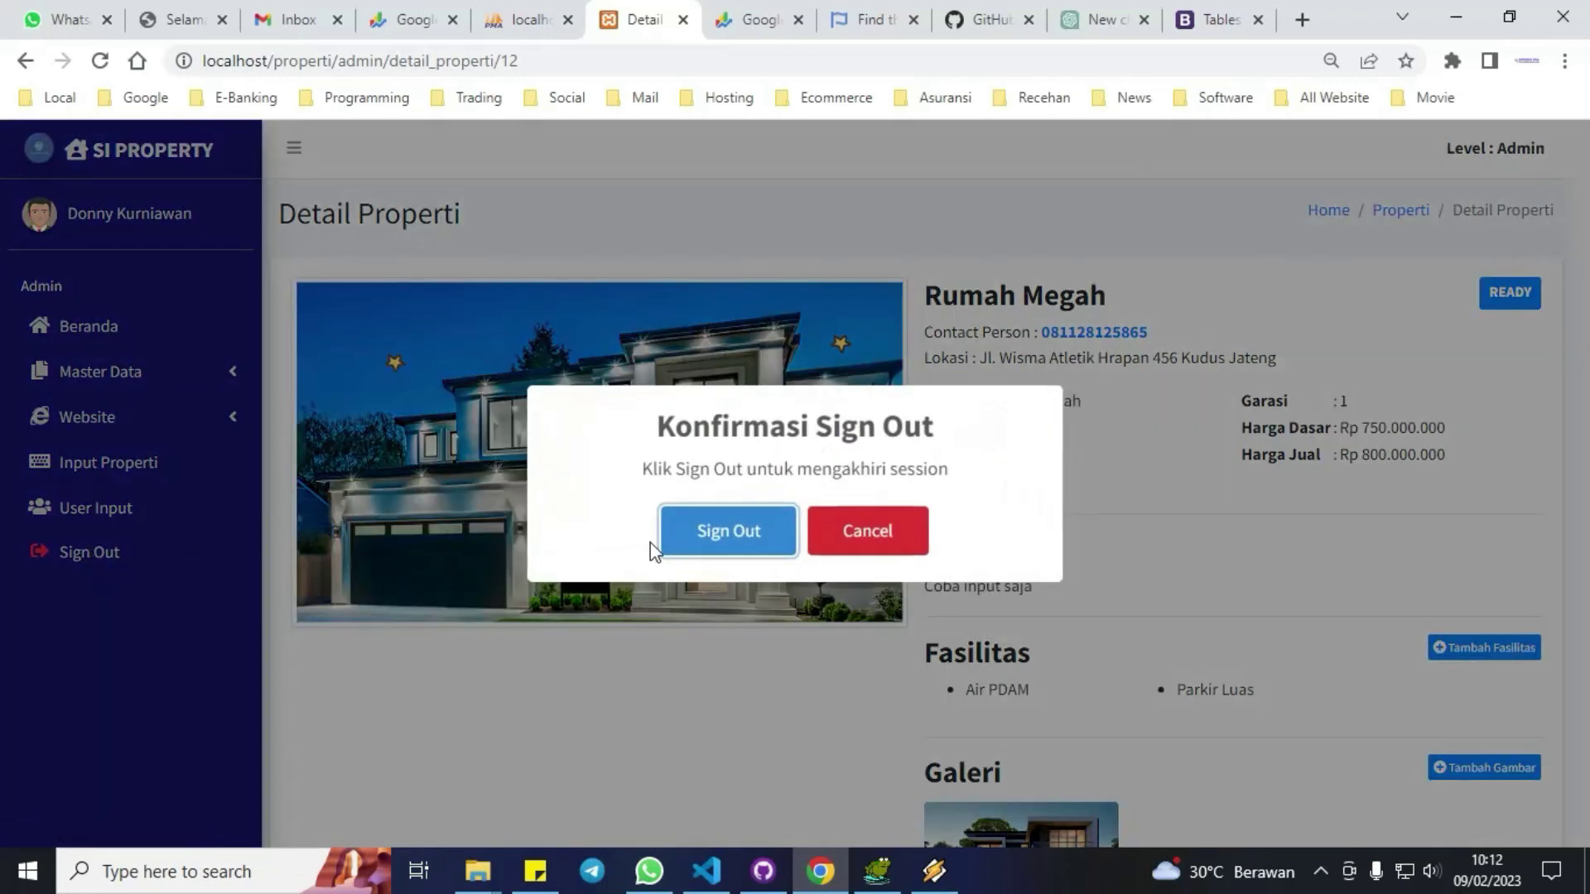
{"action": "left_click", "coordinate": [734, 540]}
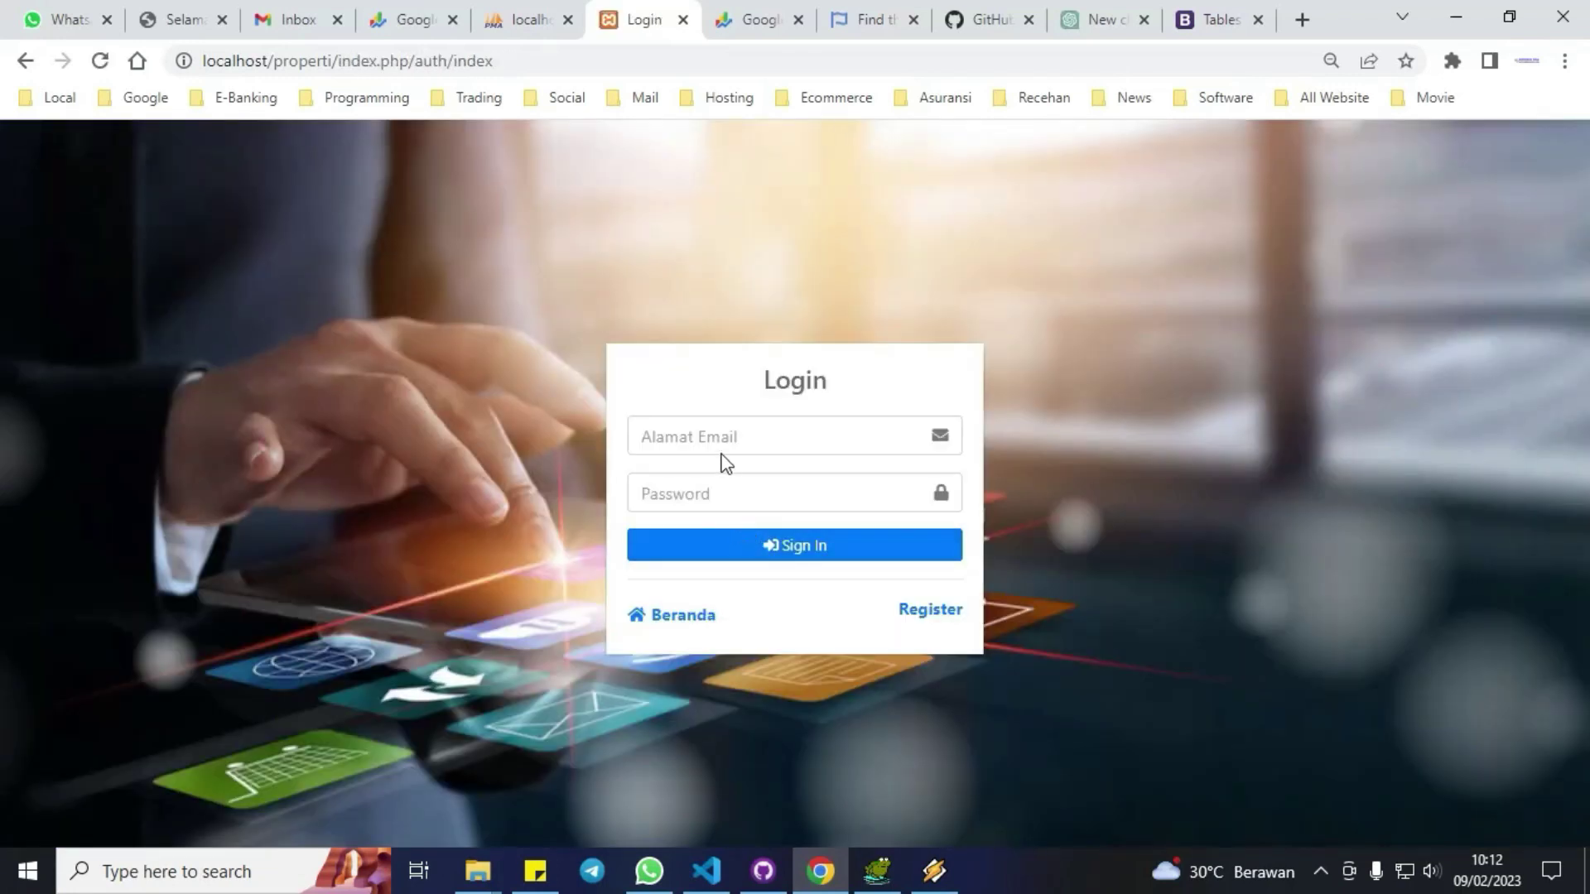
{"action": "left_click", "coordinate": [689, 614]}
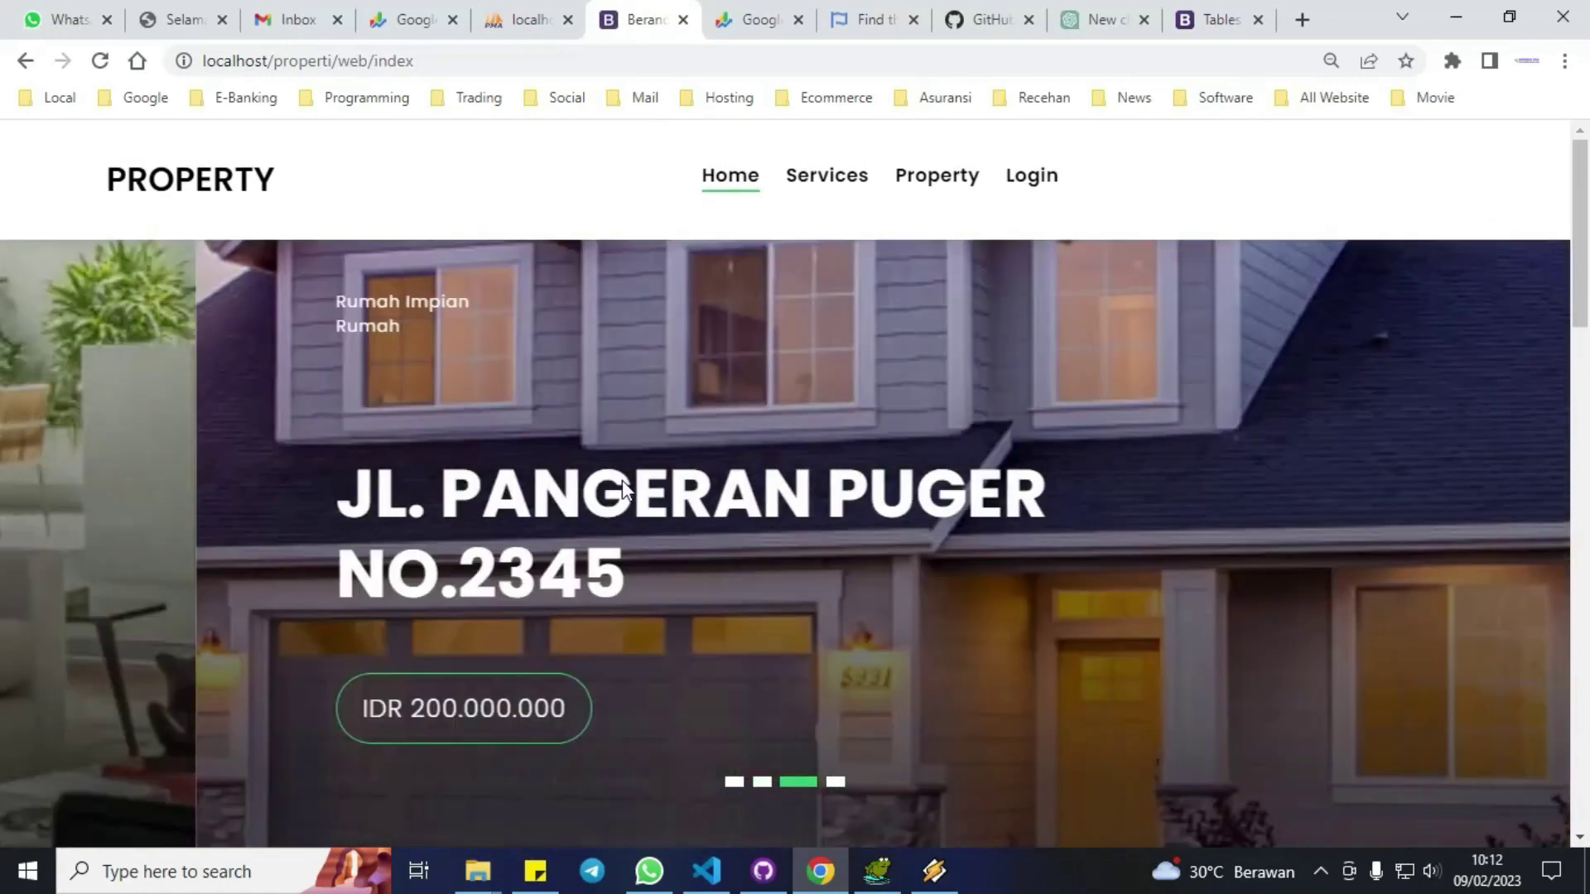
Scroll the homepage through services, latest properties and footer, return to top, then switch to the phone.
{"action": "scroll", "coordinate": [623, 480], "scroll_direction": "down", "scroll_amount": 1}
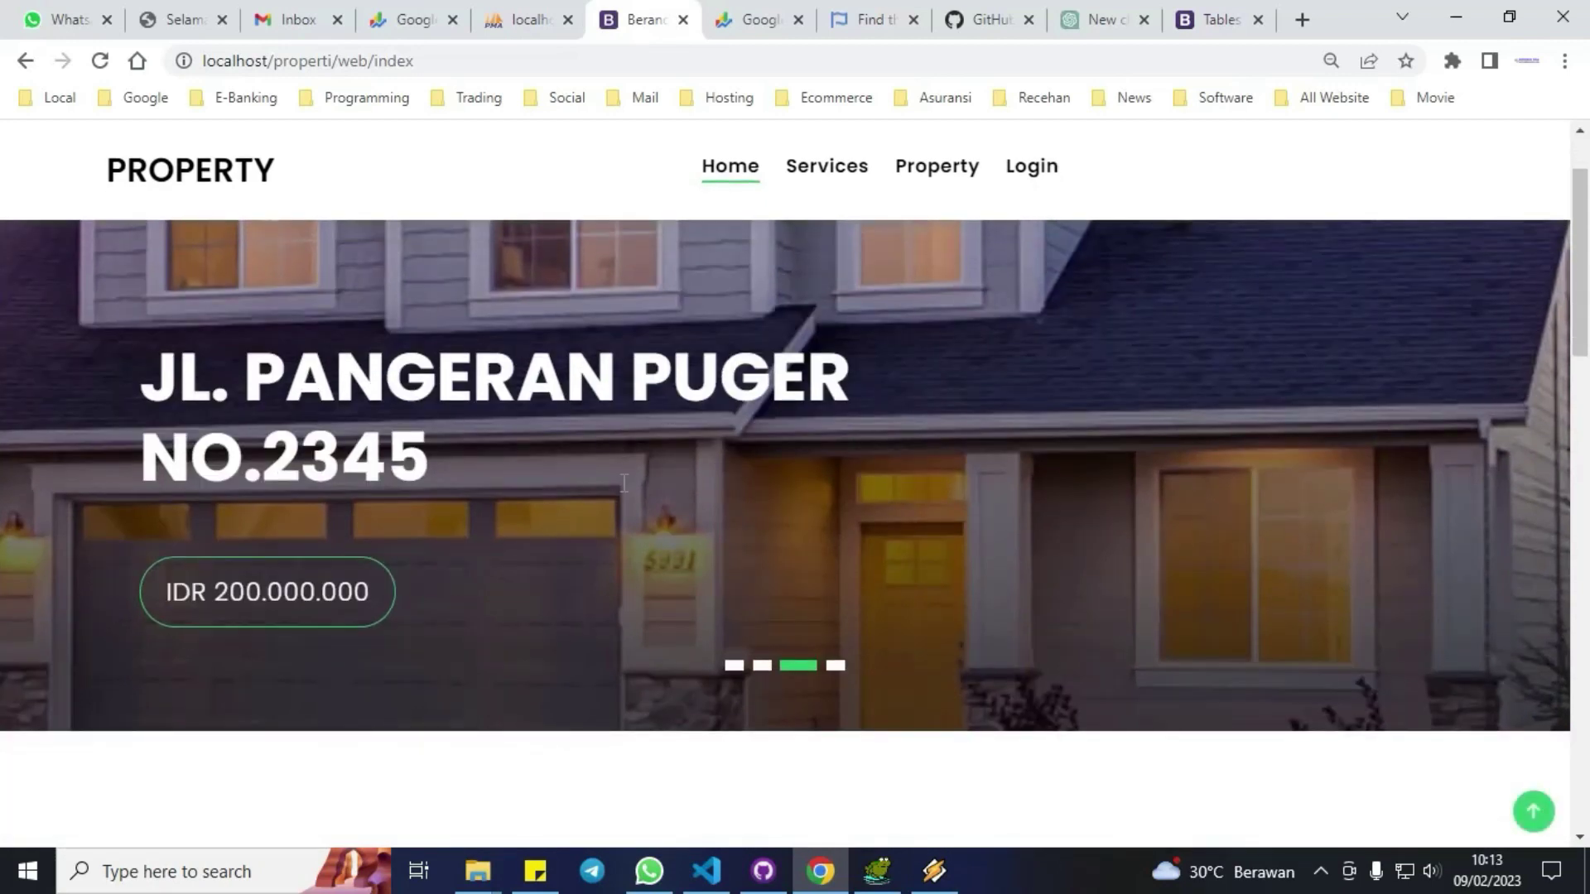
{"action": "scroll", "coordinate": [624, 483], "scroll_direction": "down", "scroll_amount": 9}
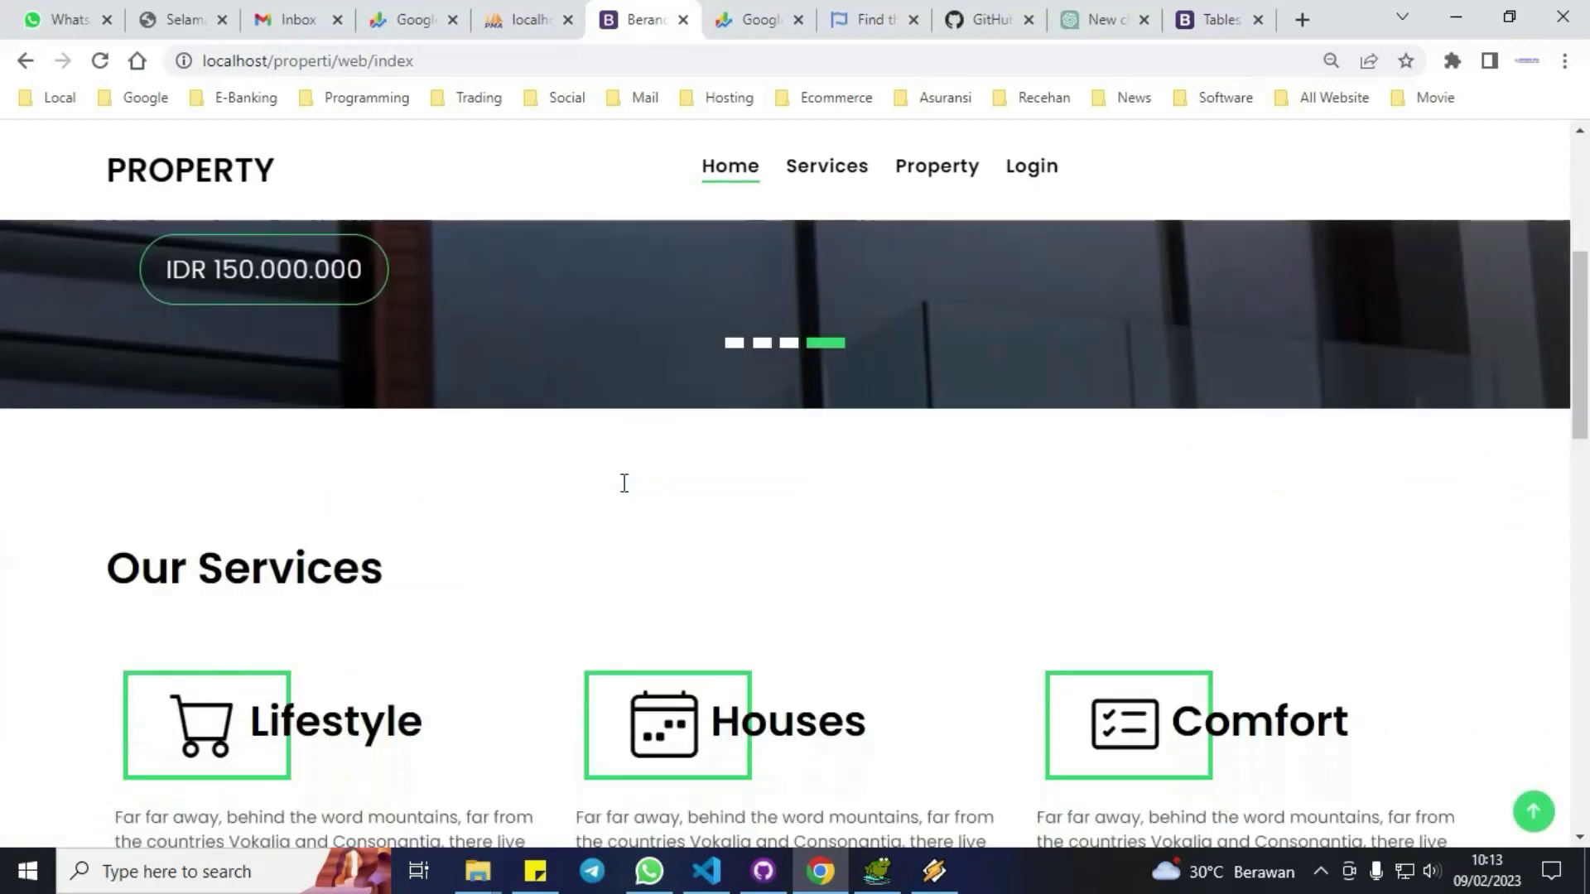
{"action": "scroll", "coordinate": [626, 496], "scroll_direction": "down", "scroll_amount": 10}
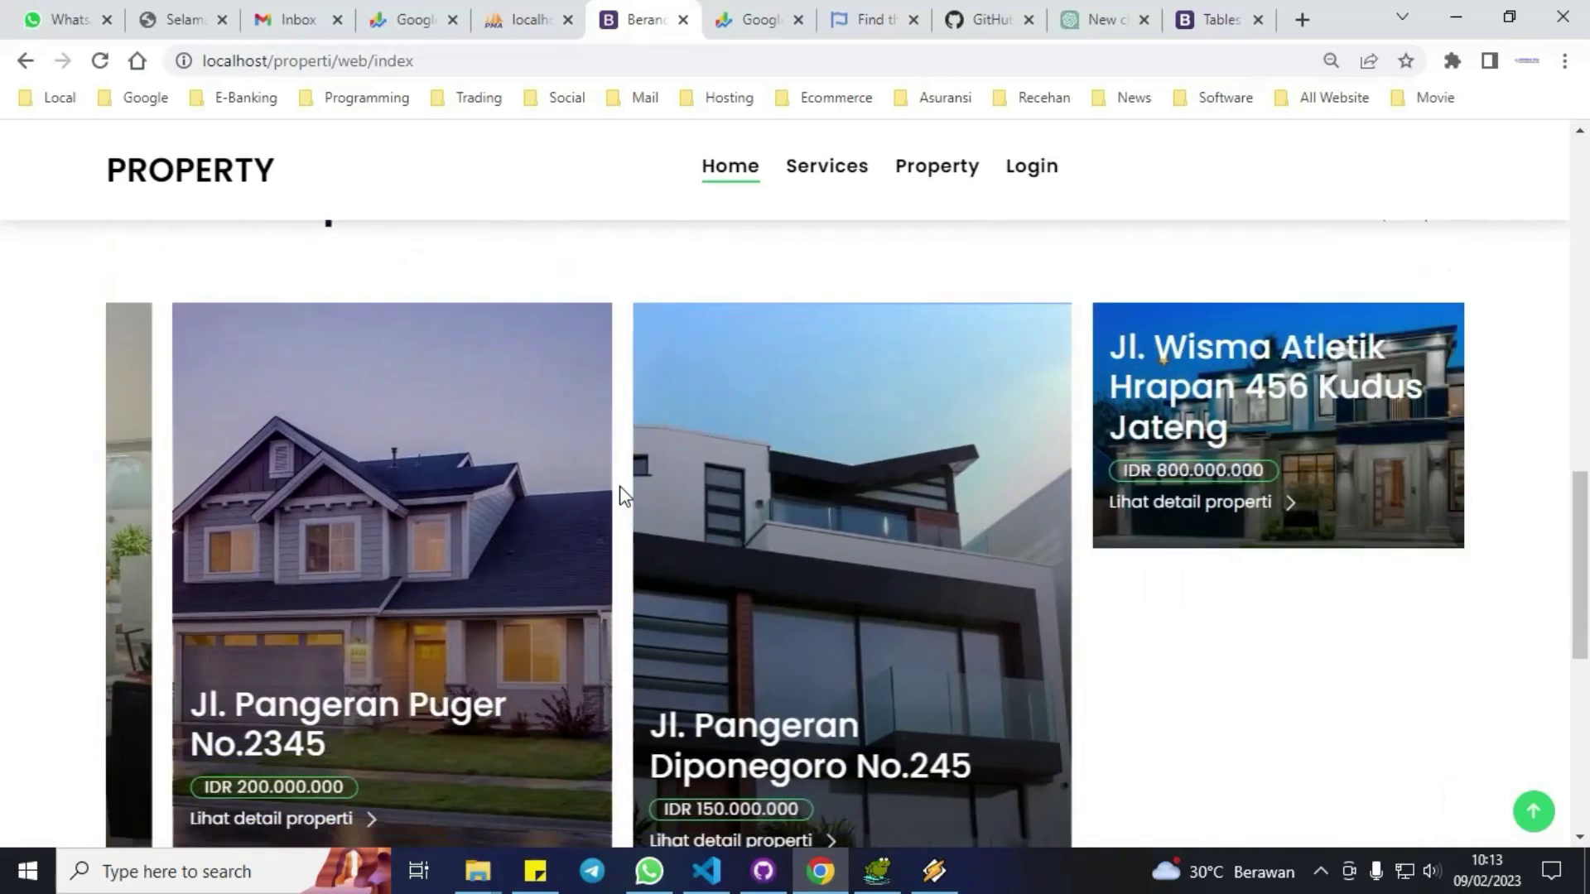
{"action": "scroll", "coordinate": [623, 496], "scroll_direction": "up", "scroll_amount": 5}
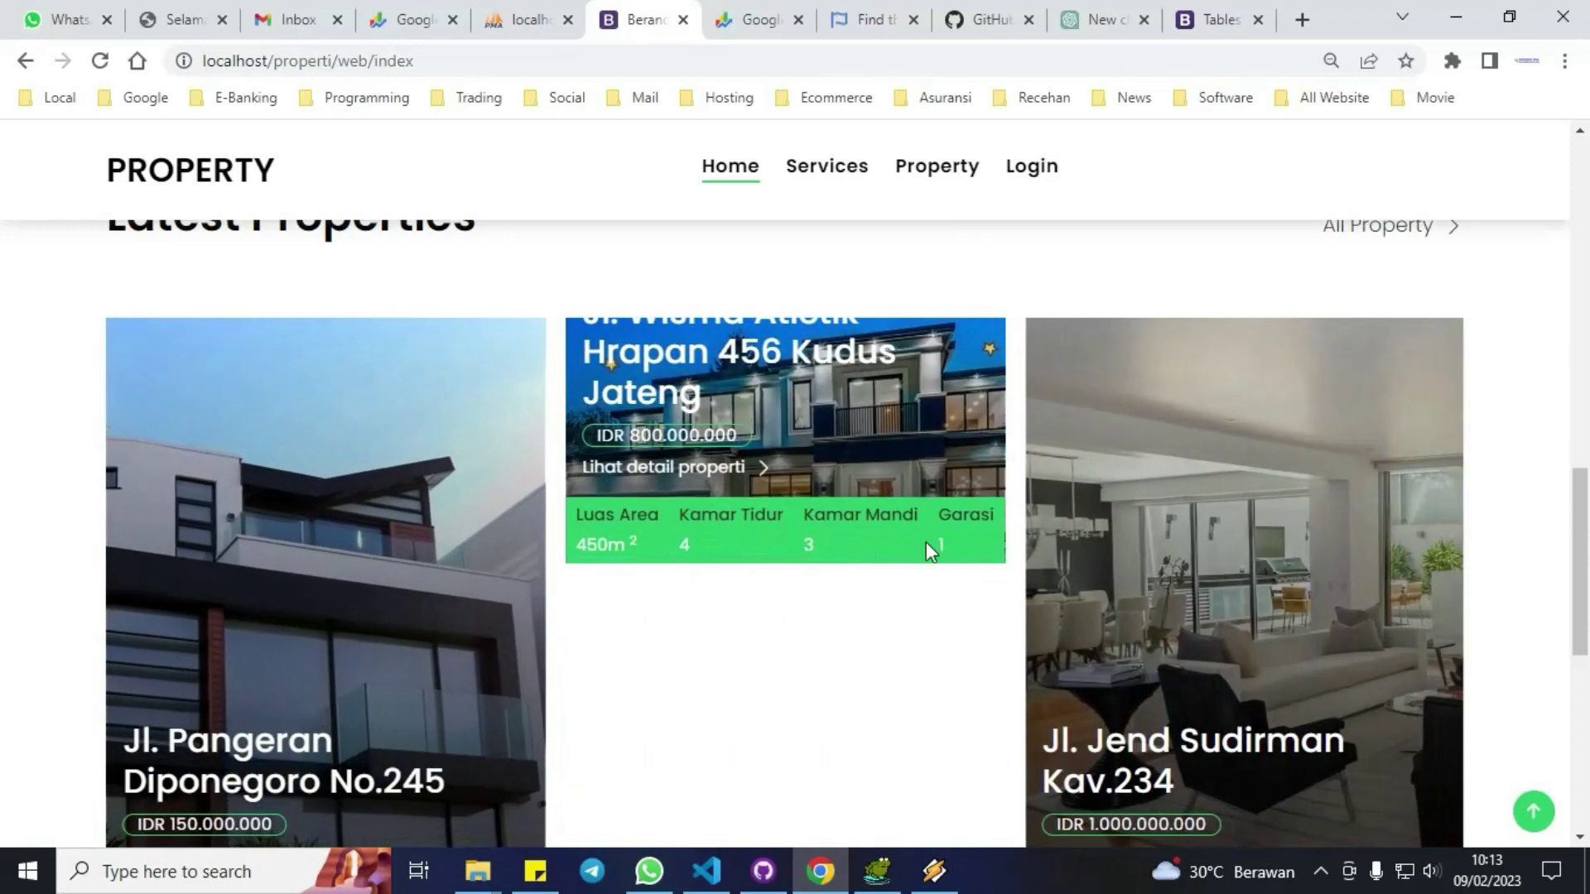
{"action": "scroll", "coordinate": [1137, 610], "scroll_direction": "down", "scroll_amount": 6}
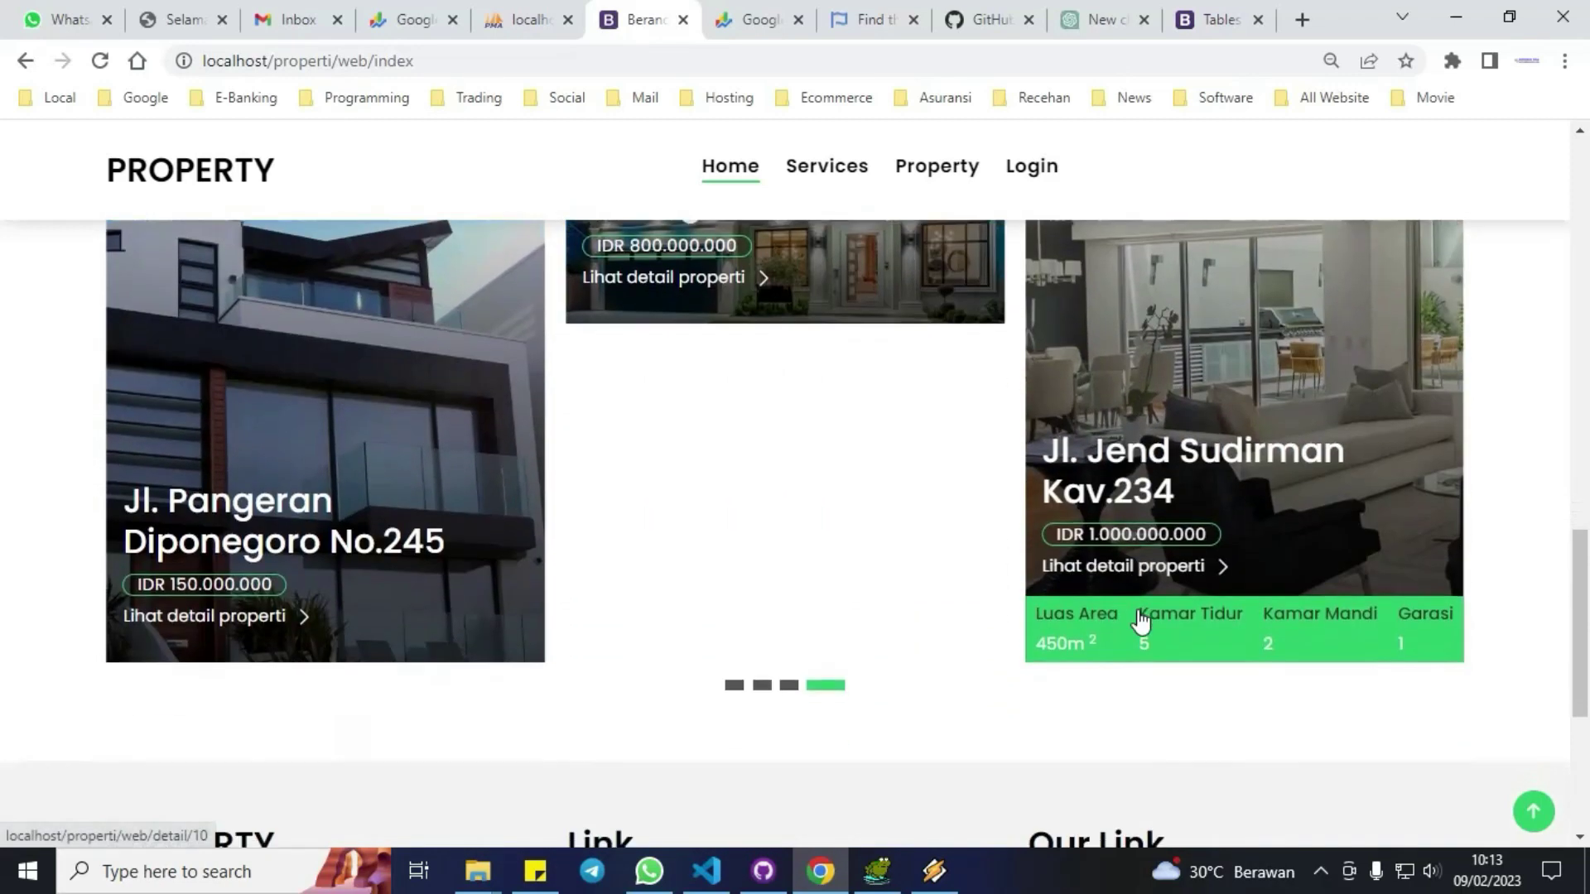
{"action": "scroll", "coordinate": [1141, 621], "scroll_direction": "down", "scroll_amount": 1}
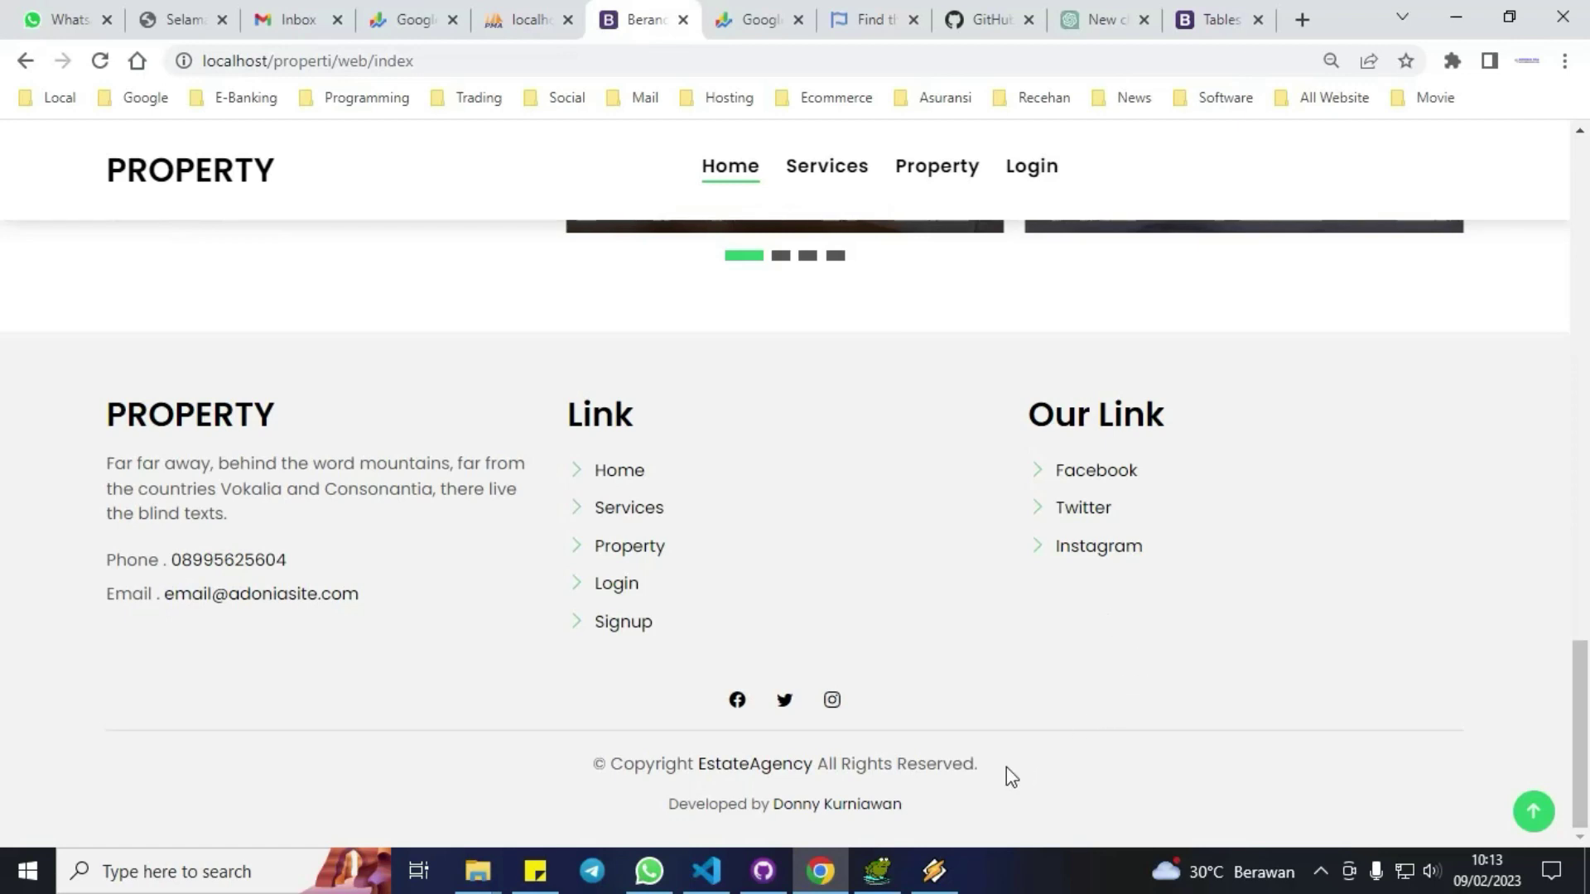
{"action": "left_click", "coordinate": [1532, 811]}
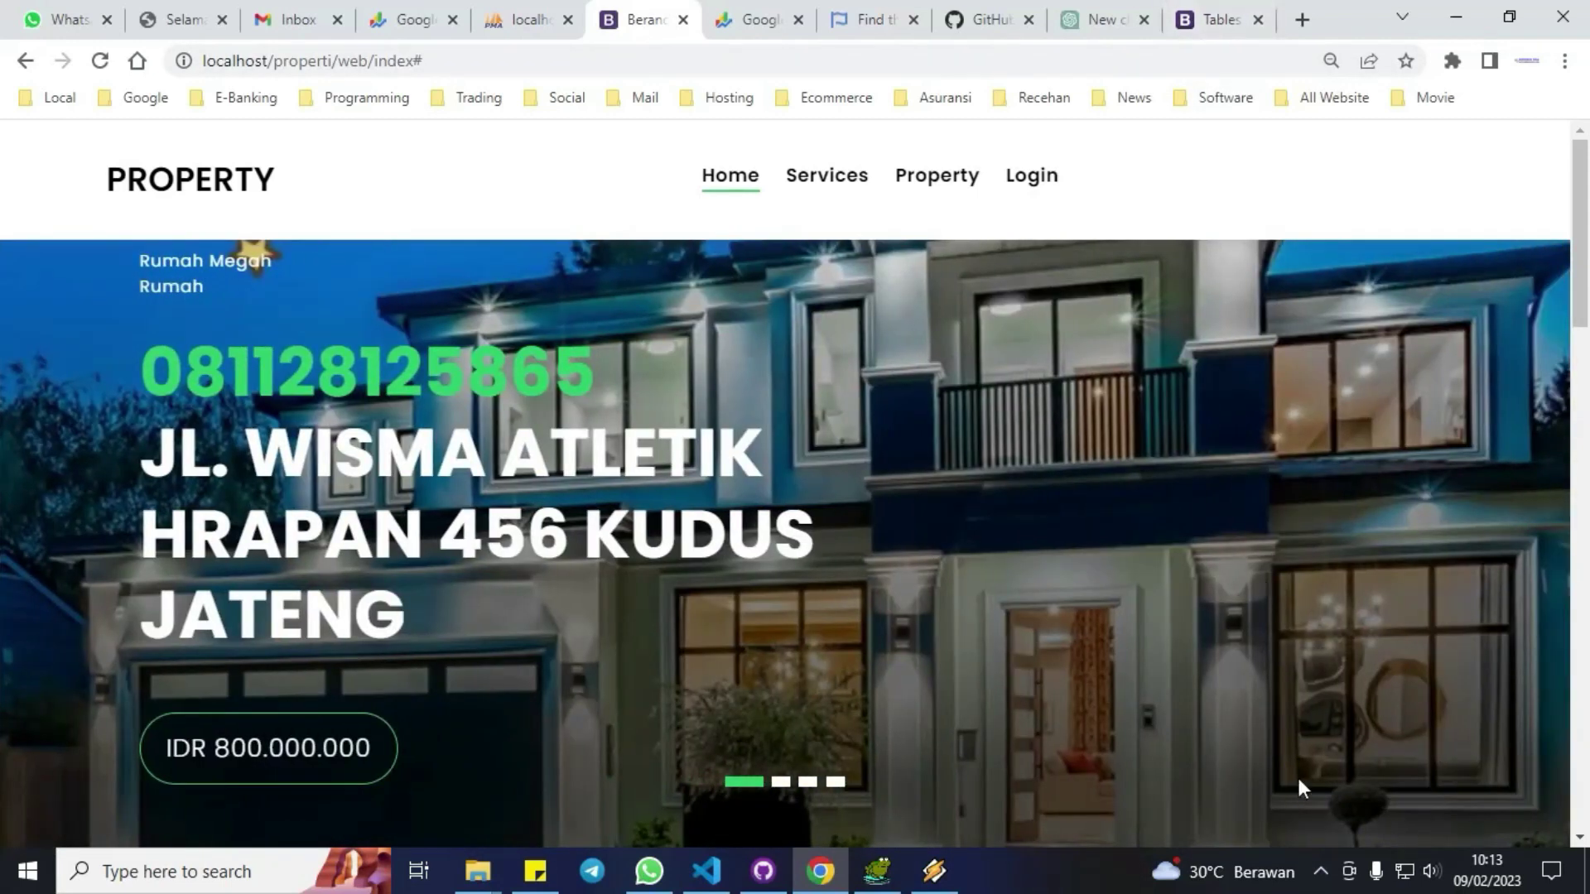
{"action": "left_click", "coordinate": [1319, 871]}
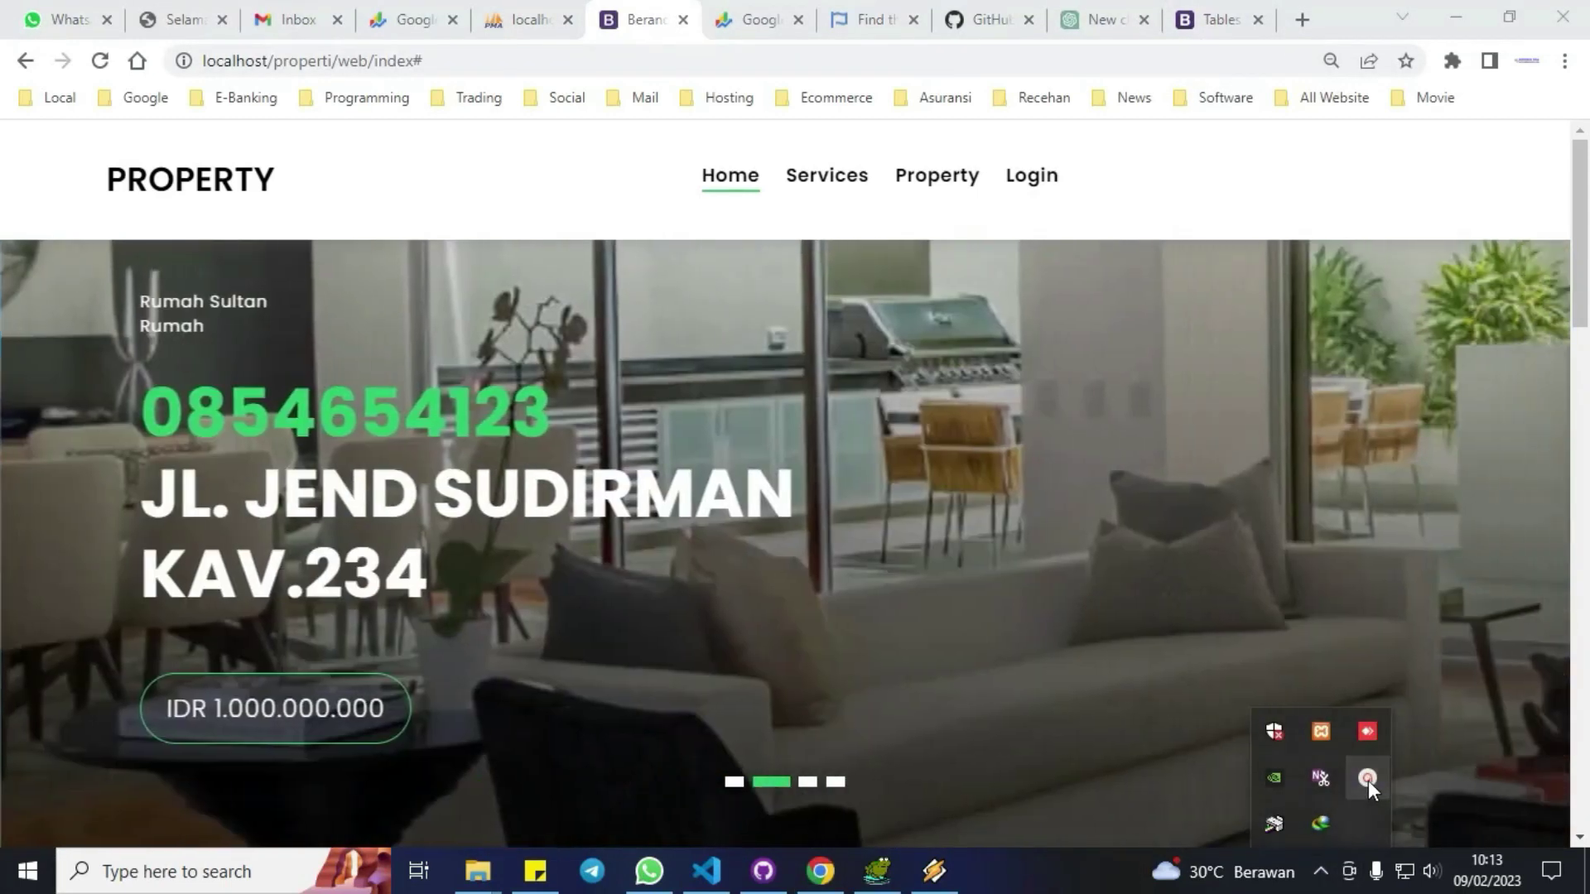
{"action": "left_click", "coordinate": [1368, 780]}
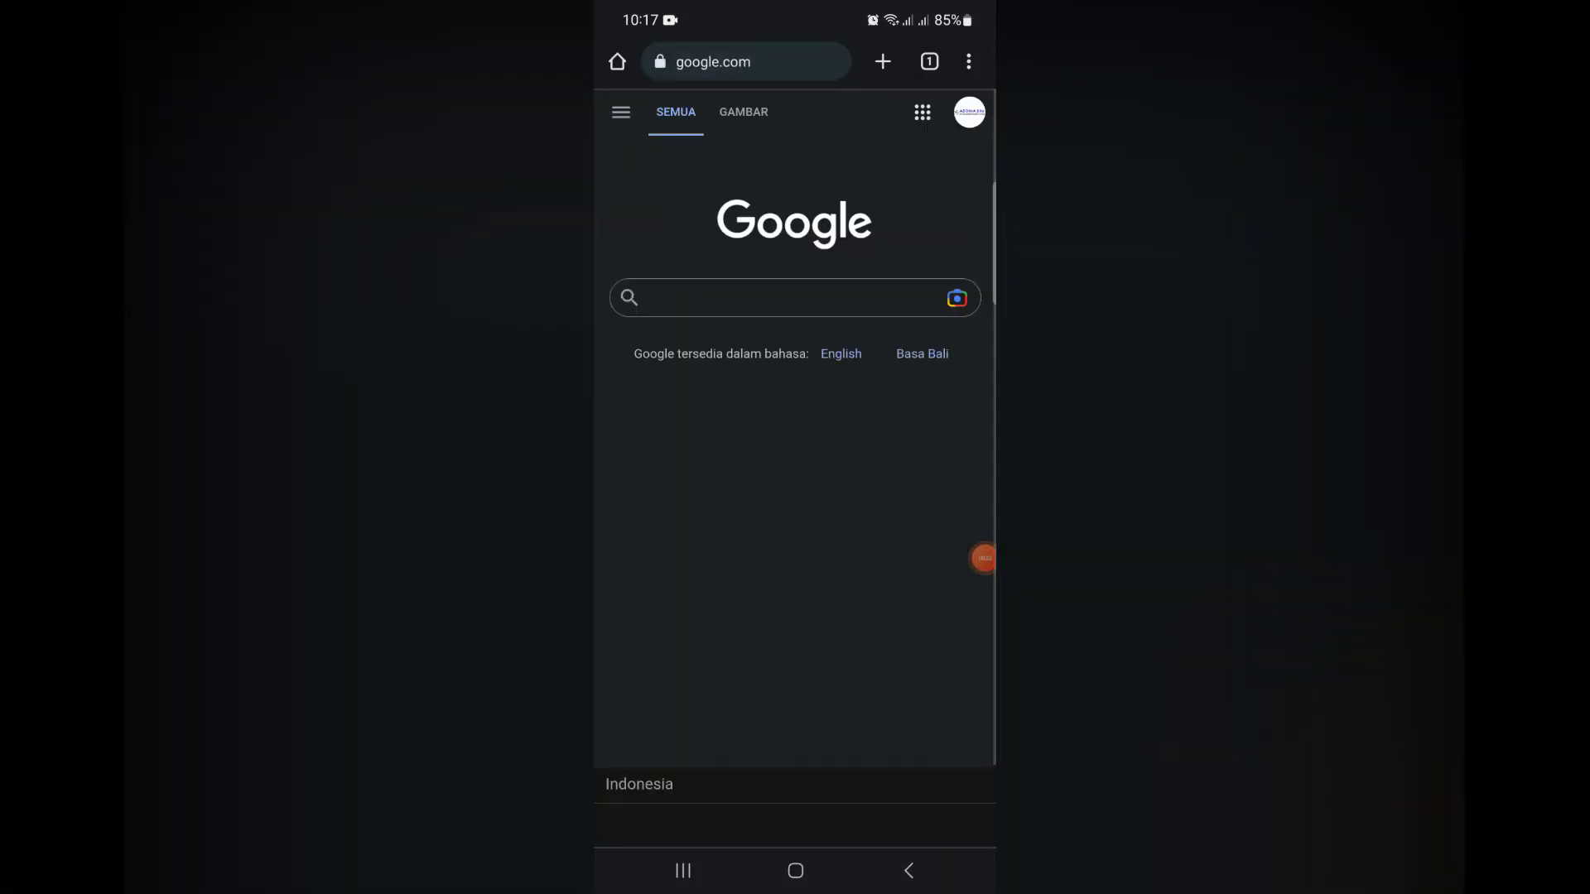
Load 192.168.220.12/properti in phone Chrome and scroll the mobile layout to the footer.
{"action": "left_click", "coordinate": [745, 61]}
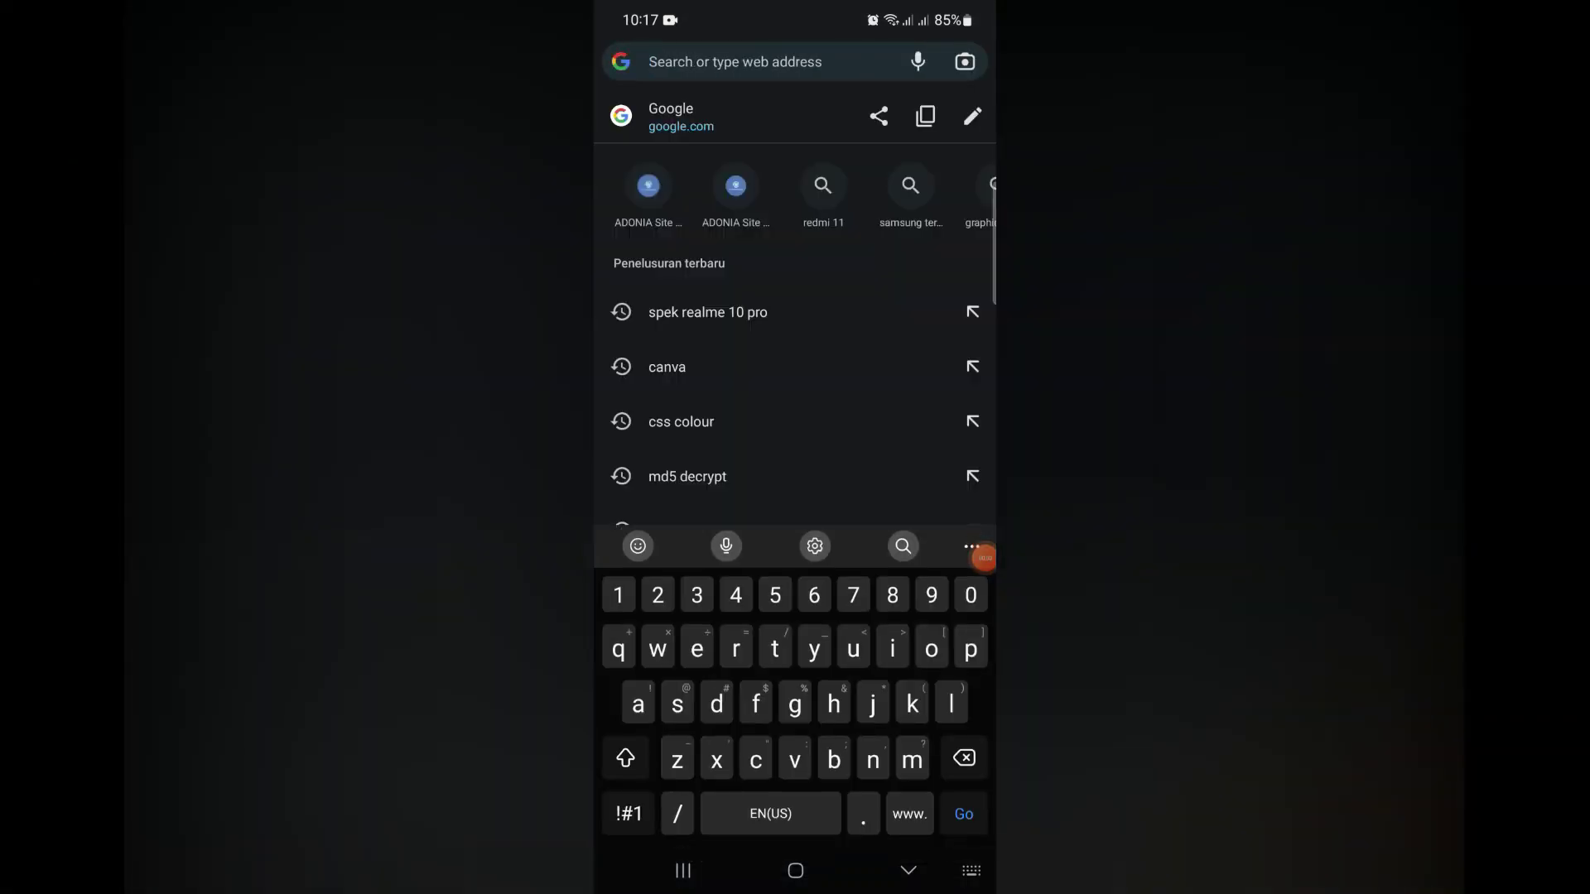
{"action": "type", "text": "192"}
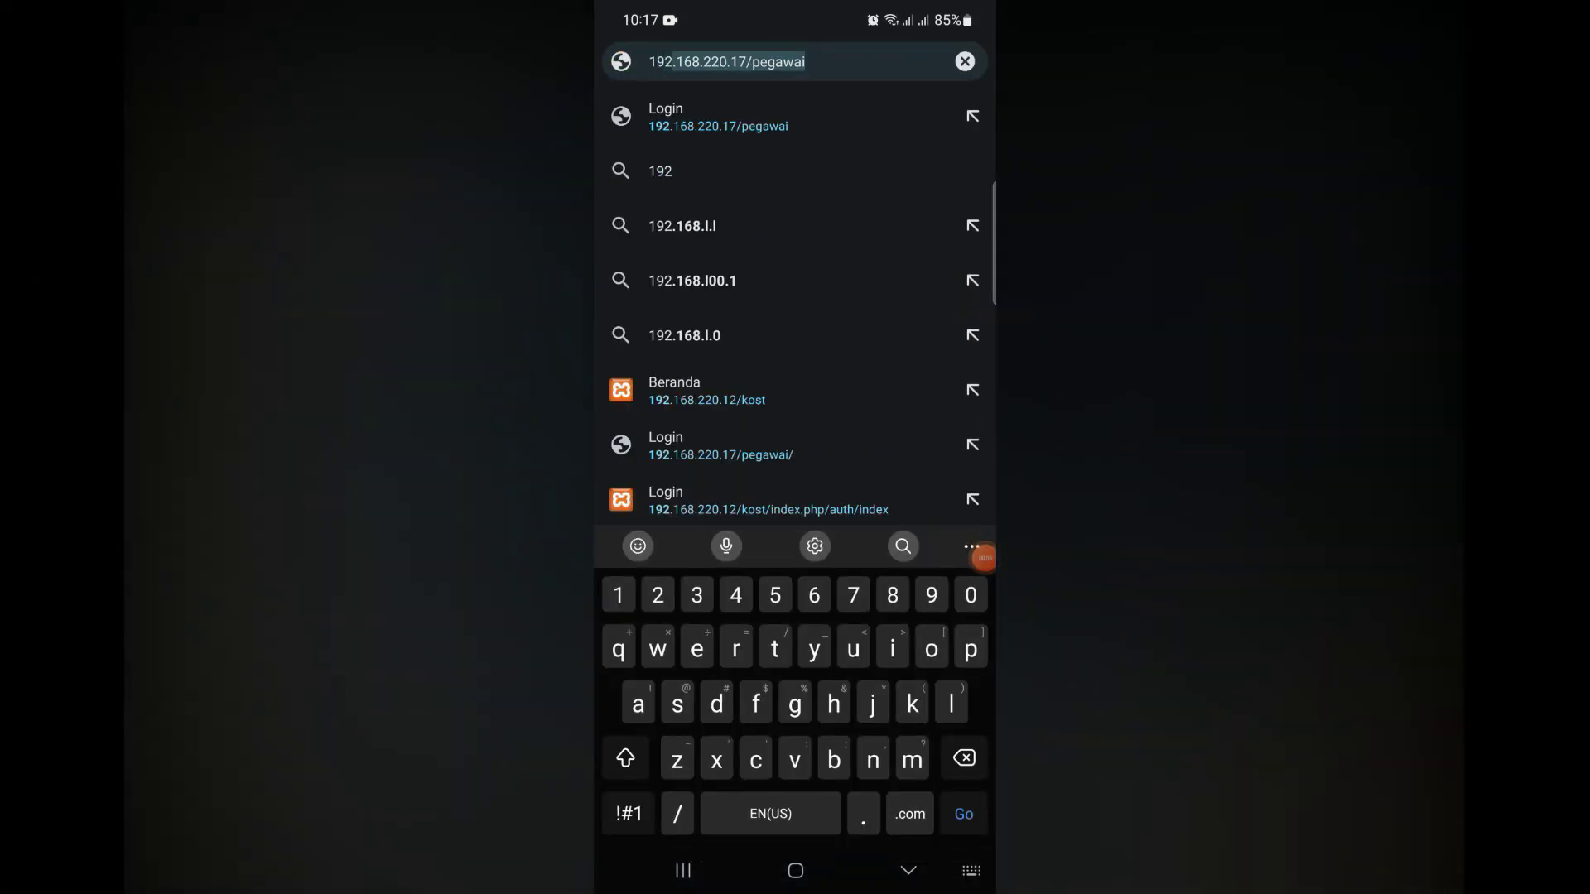
{"action": "type", "text": ".168"}
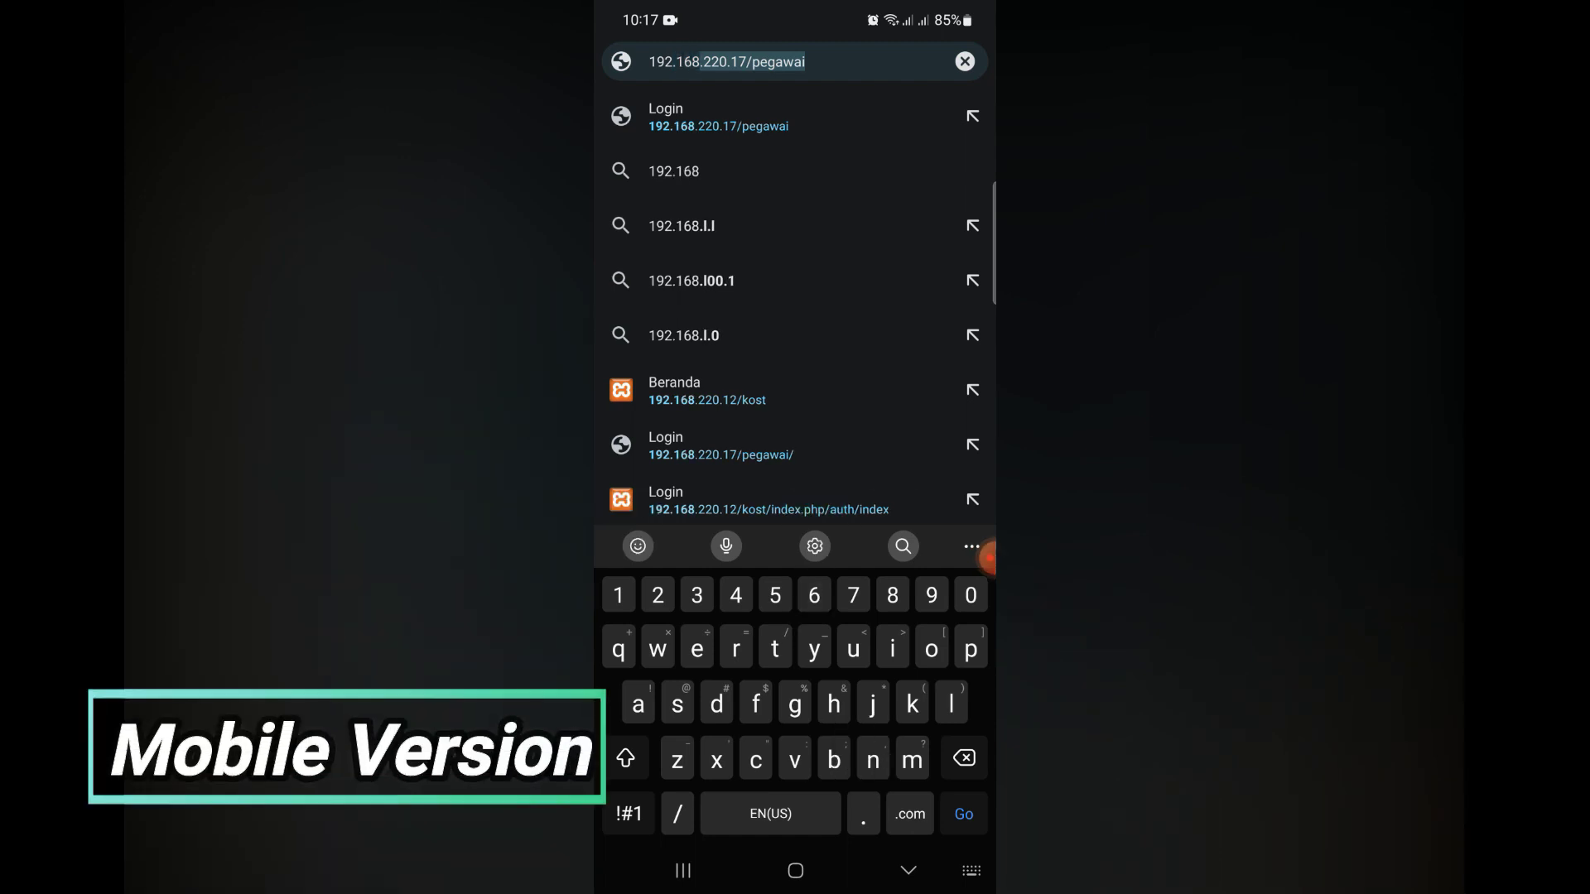
{"action": "type", "text": ".220"}
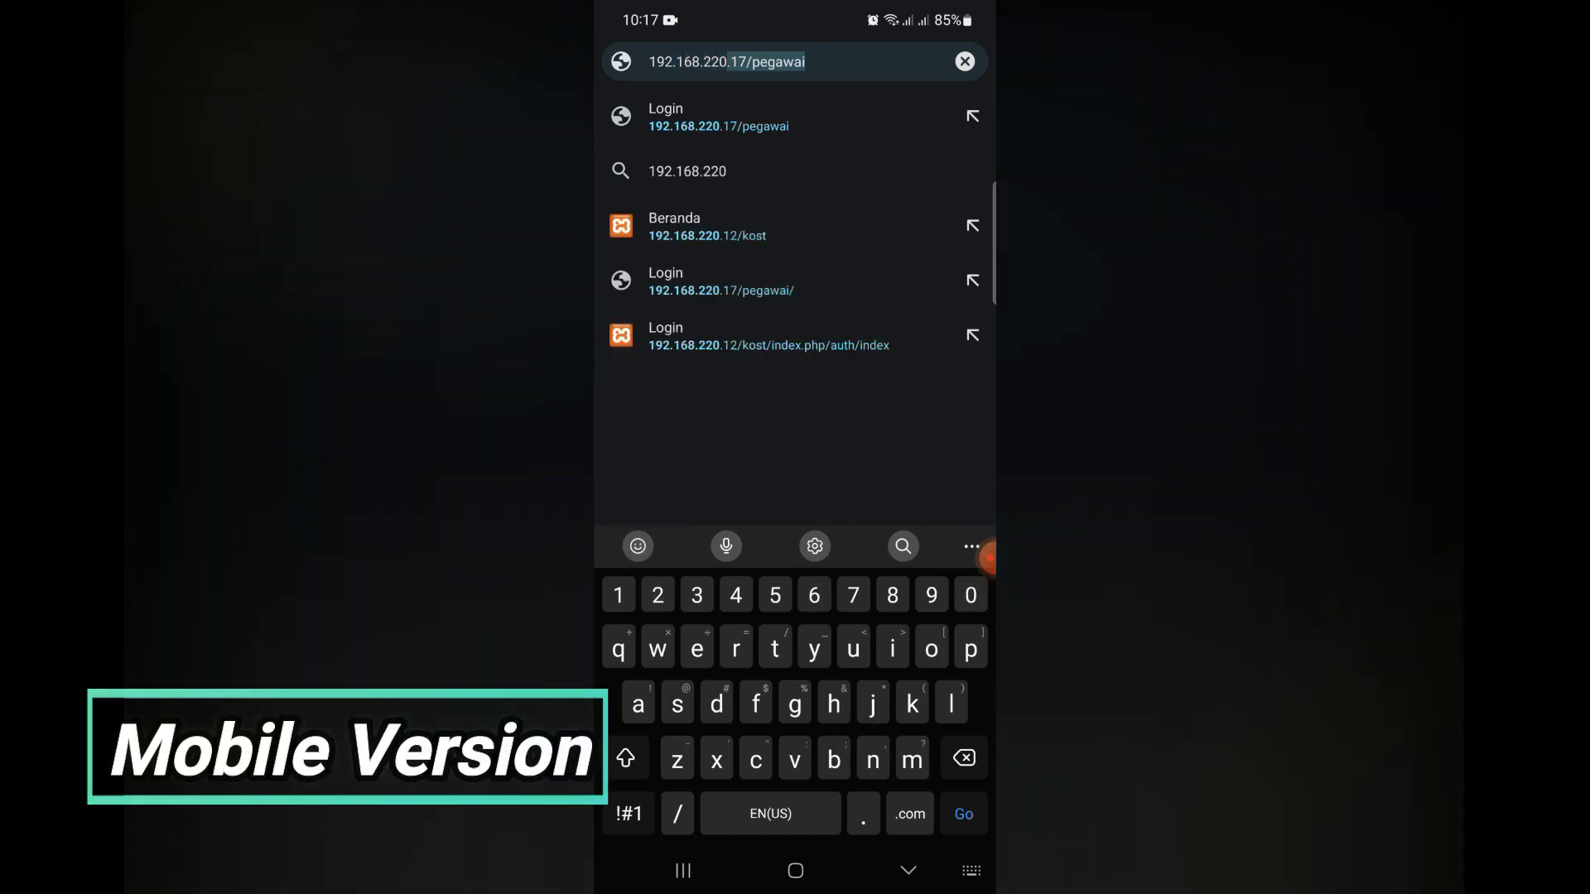
{"action": "type", "text": ".12"}
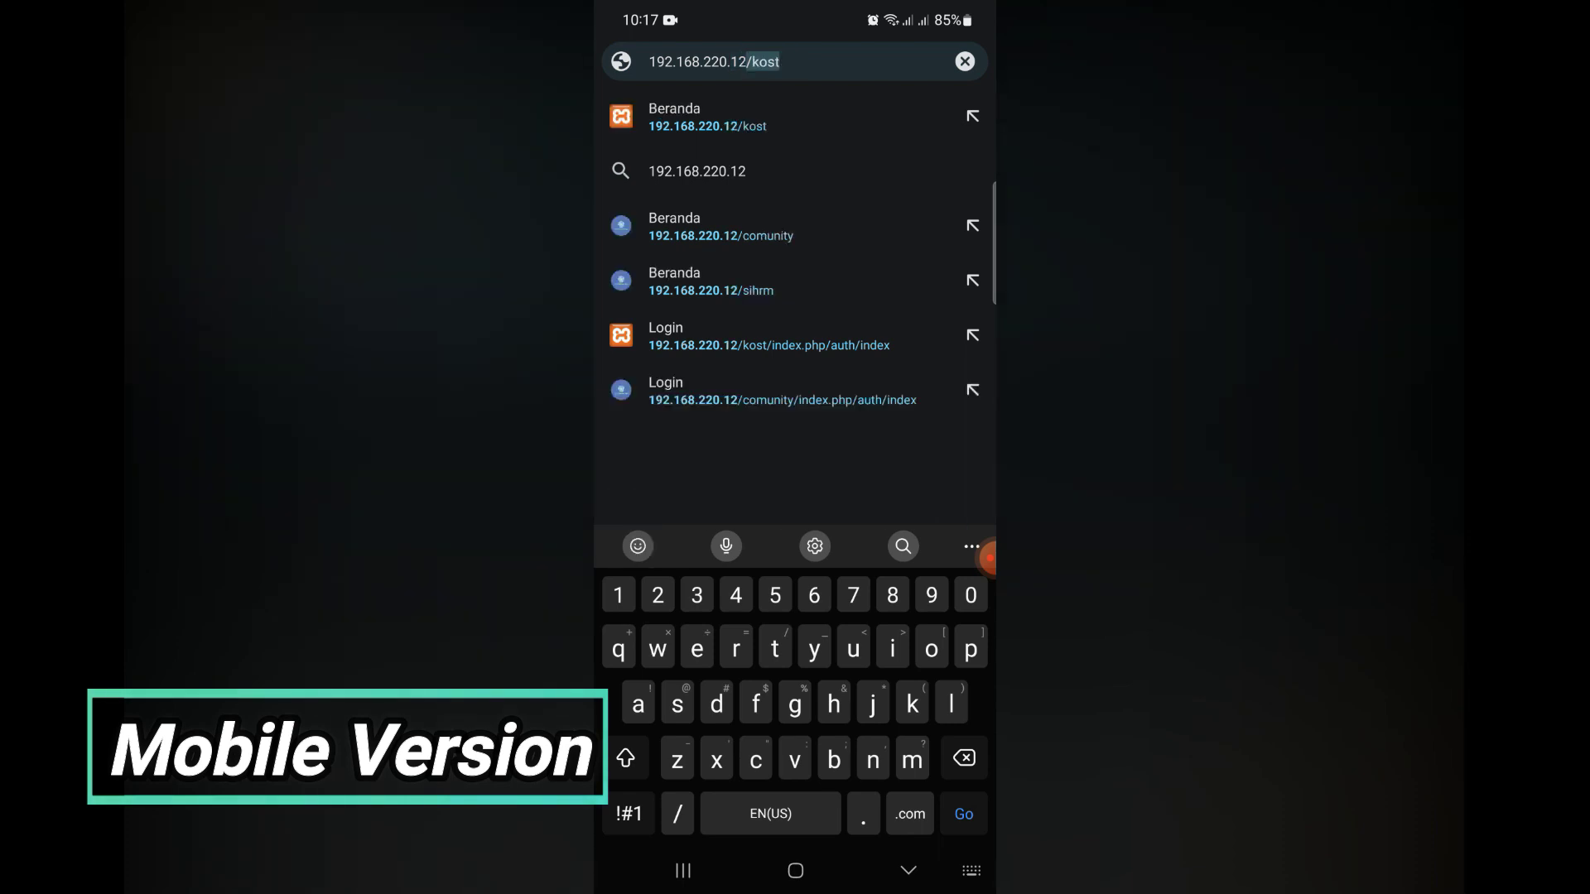
{"action": "type", "text": "/properti"}
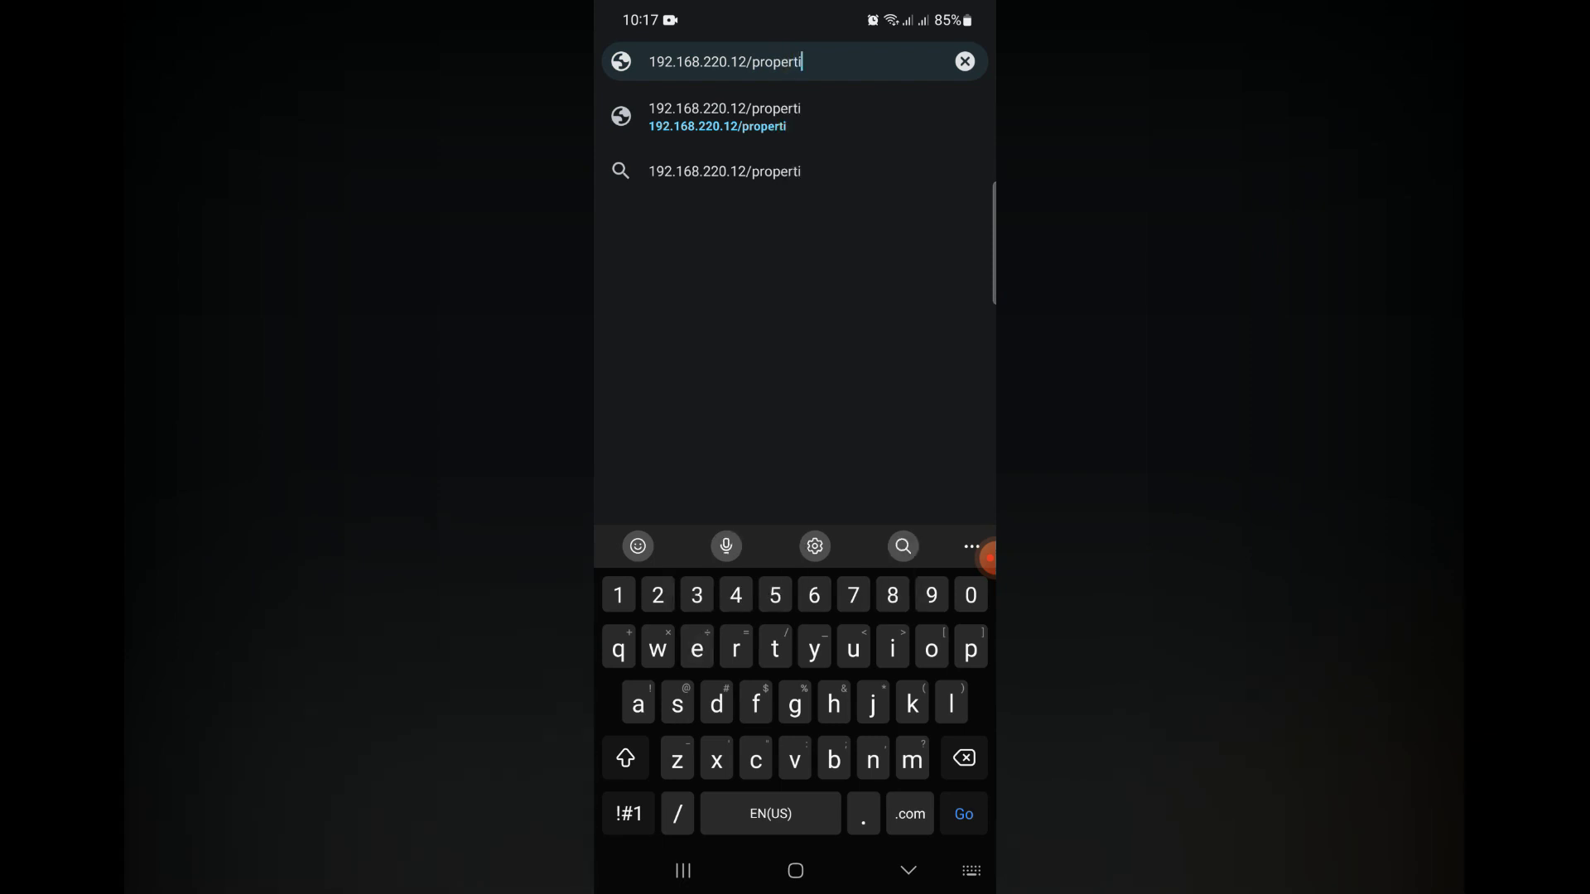
{"action": "key", "text": "Return"}
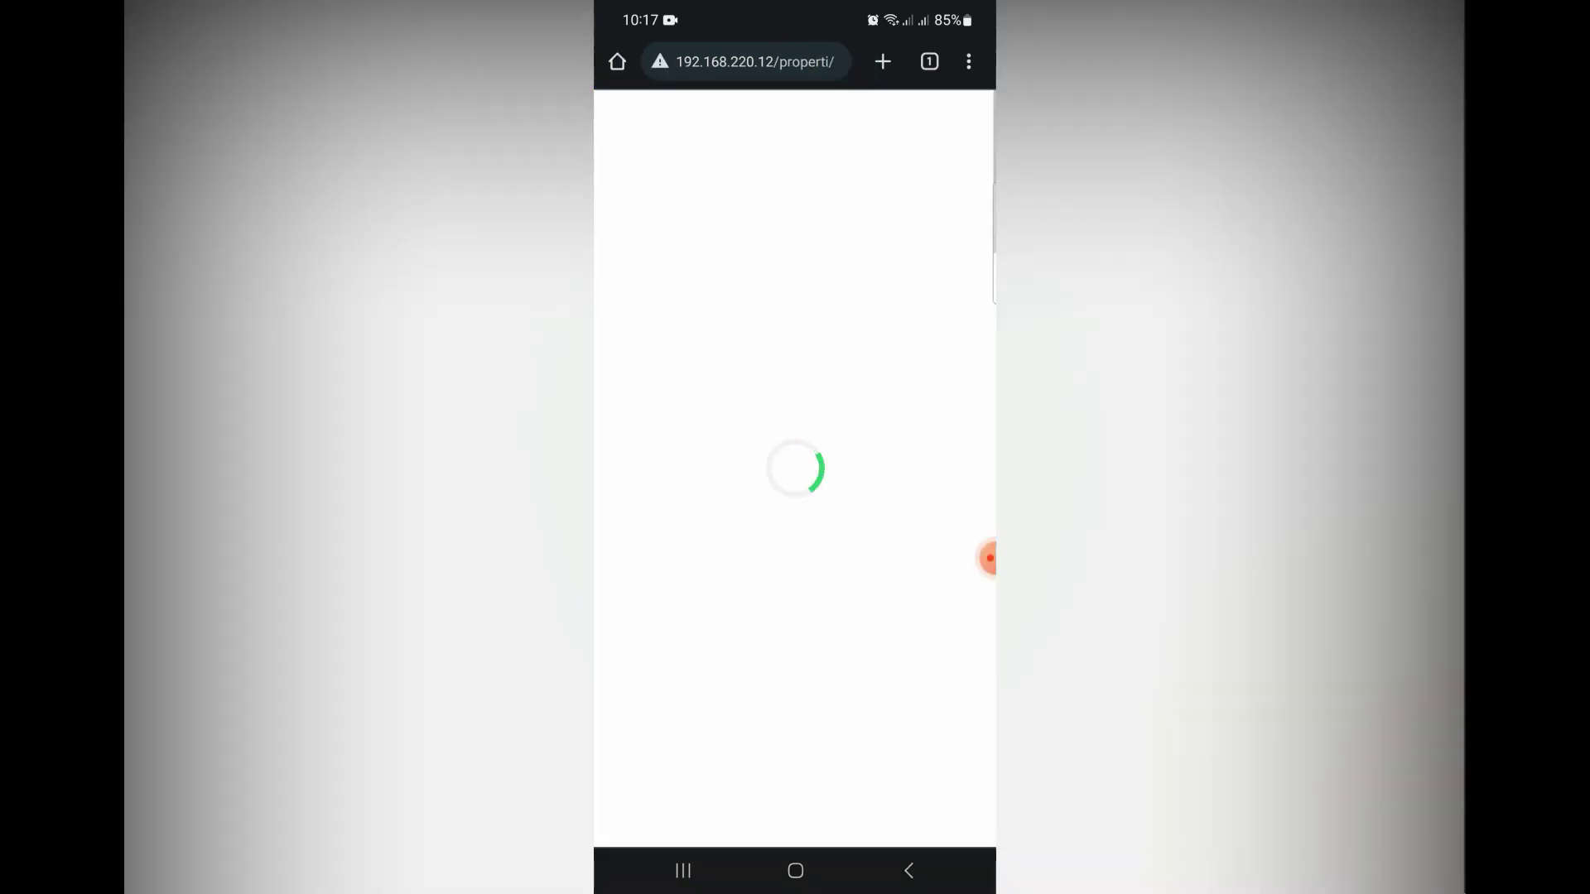
{"action": "scroll", "coordinate": [795, 496], "scroll_direction": "down", "scroll_amount": 3}
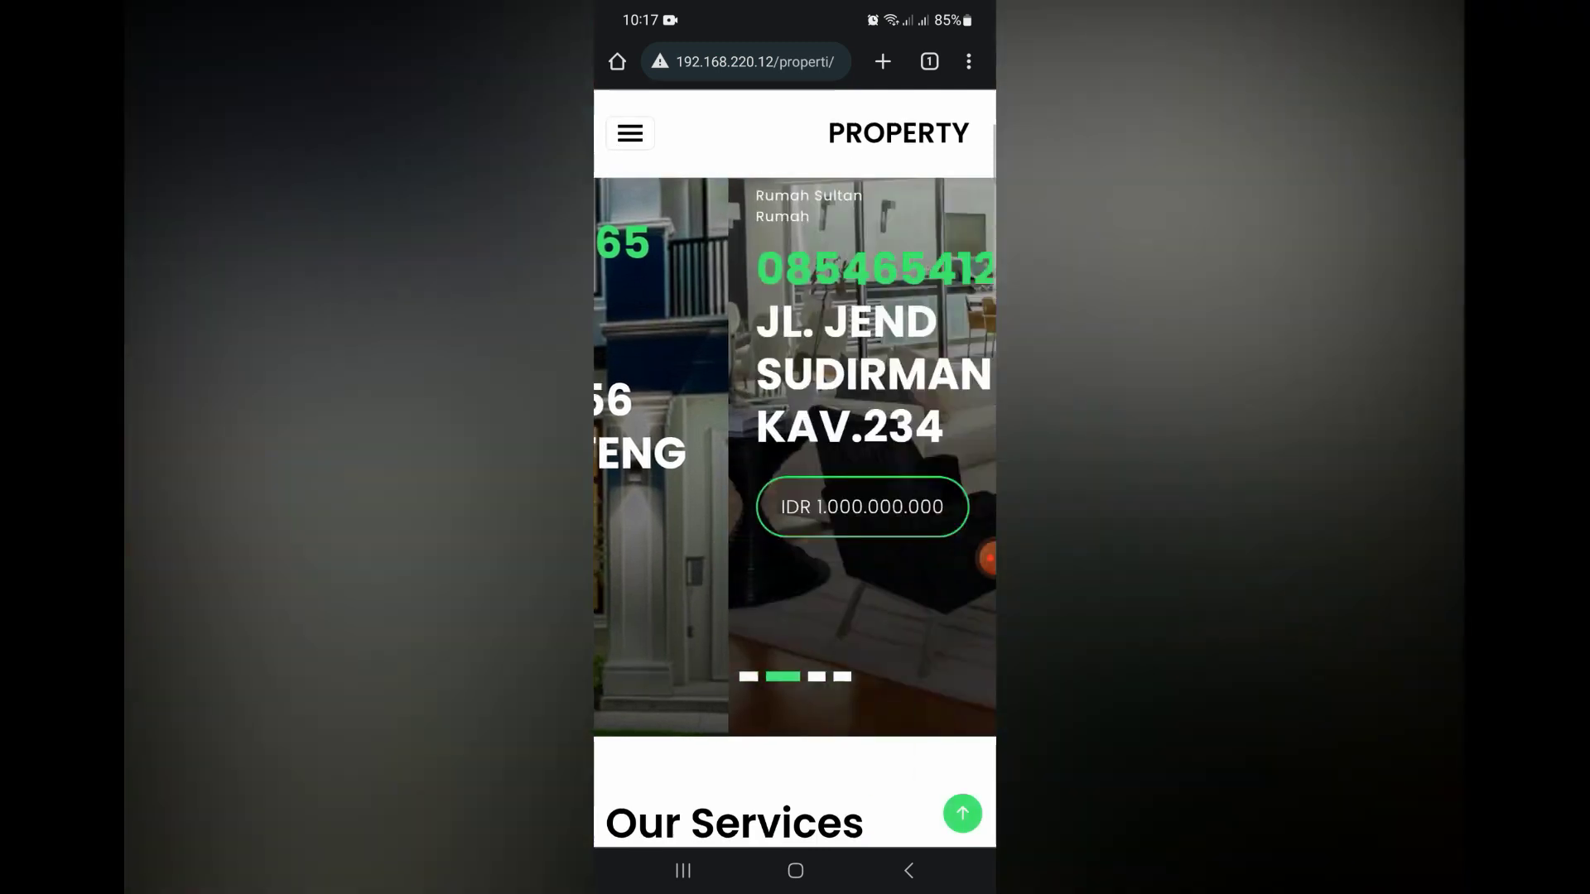
{"action": "scroll", "coordinate": [795, 496], "scroll_direction": "down", "scroll_amount": 6}
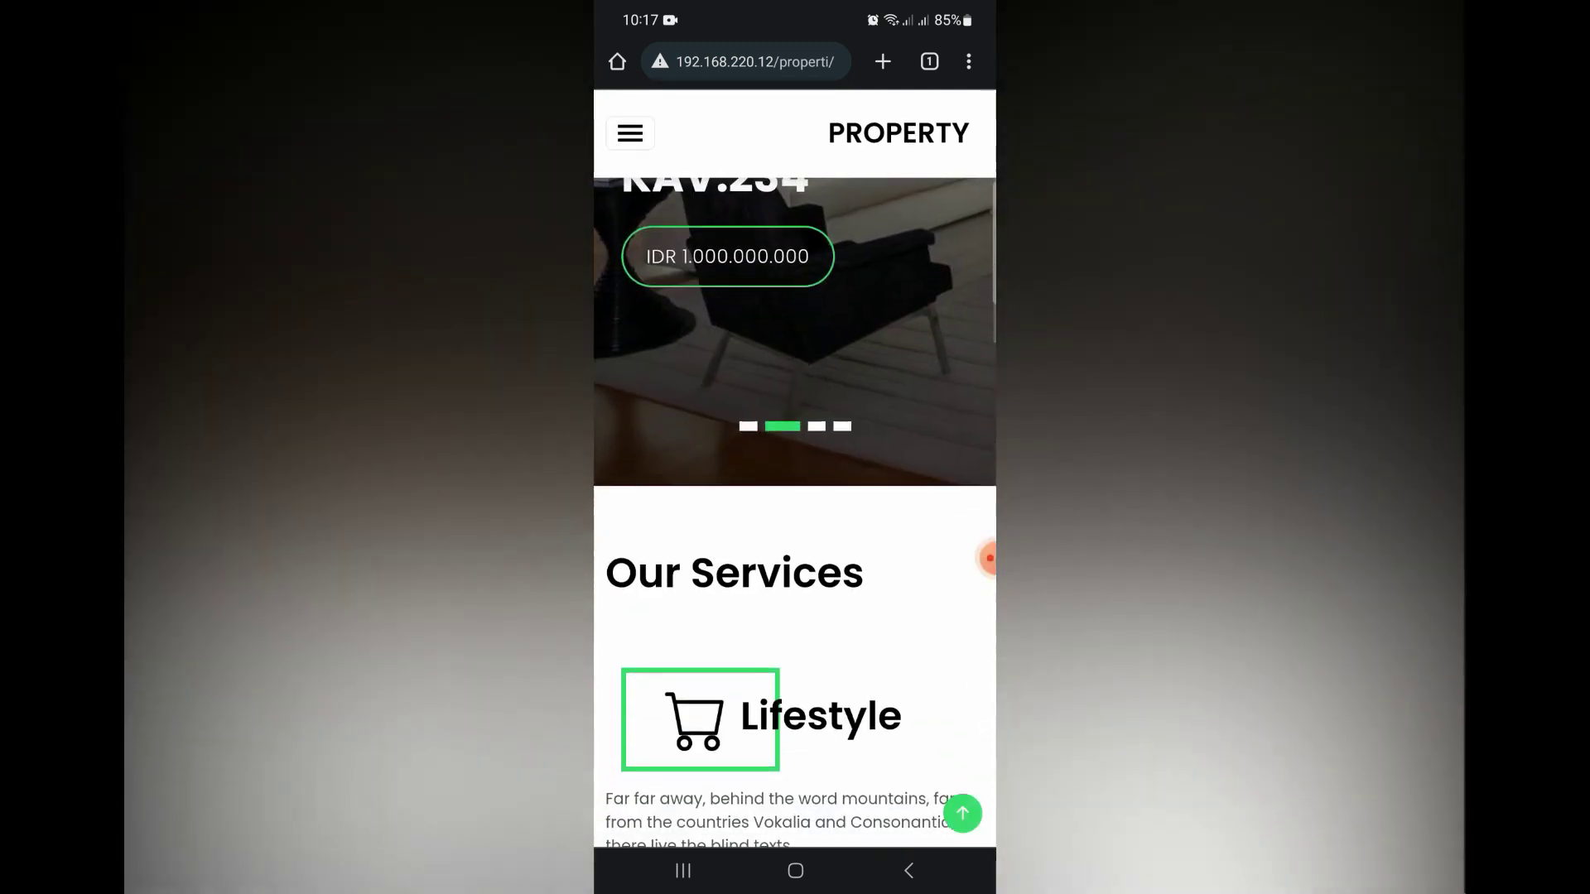
{"action": "scroll", "coordinate": [795, 497], "scroll_direction": "down", "scroll_amount": 6}
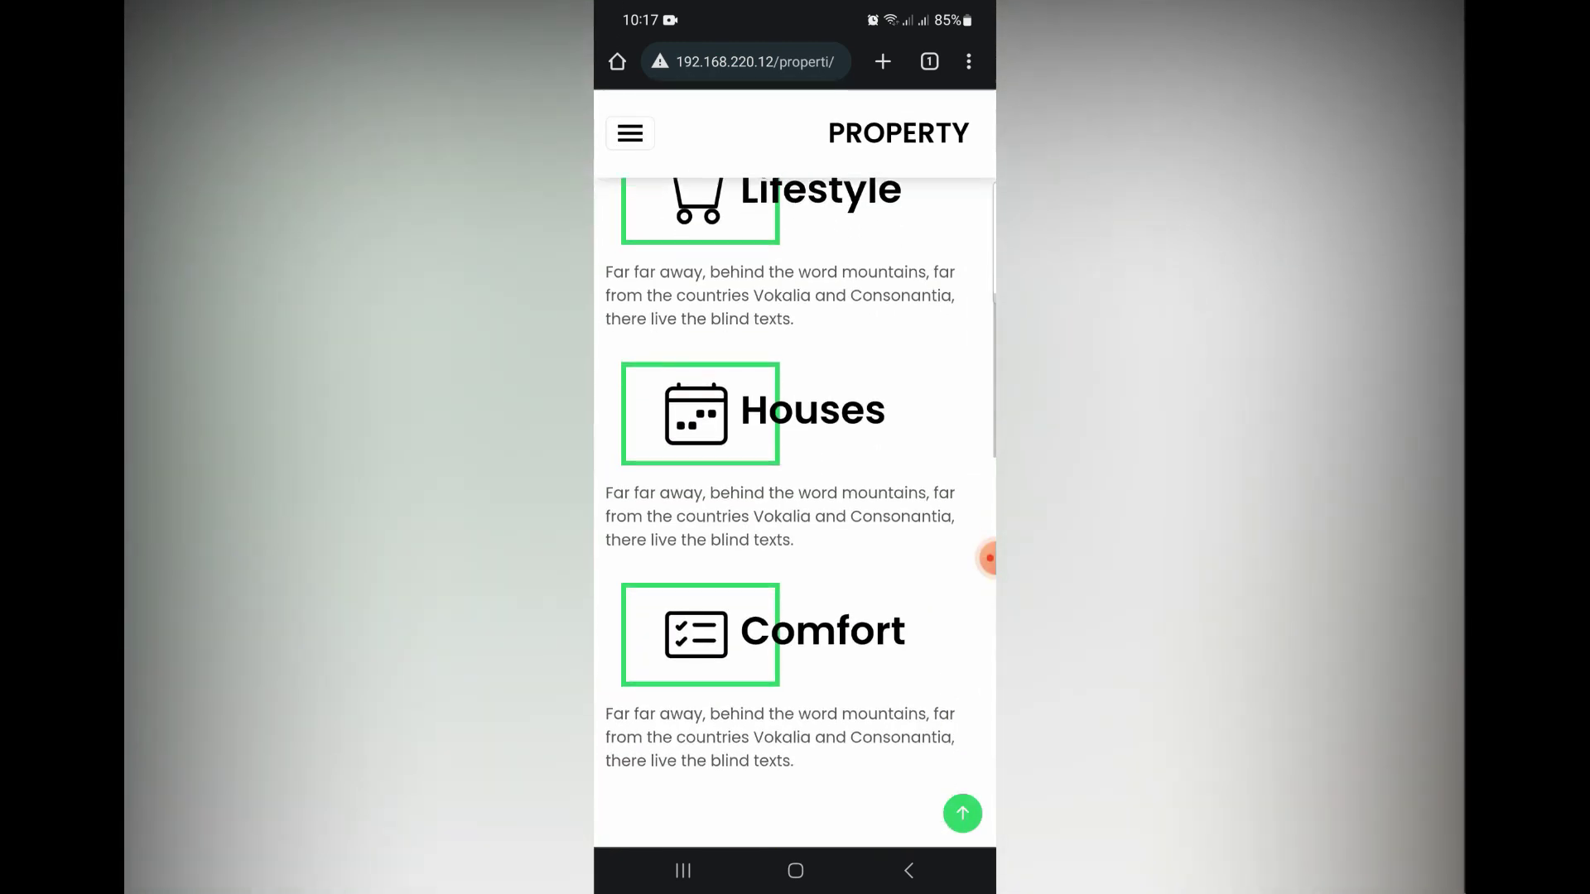
{"action": "scroll", "coordinate": [794, 497], "scroll_direction": "down", "scroll_amount": 7}
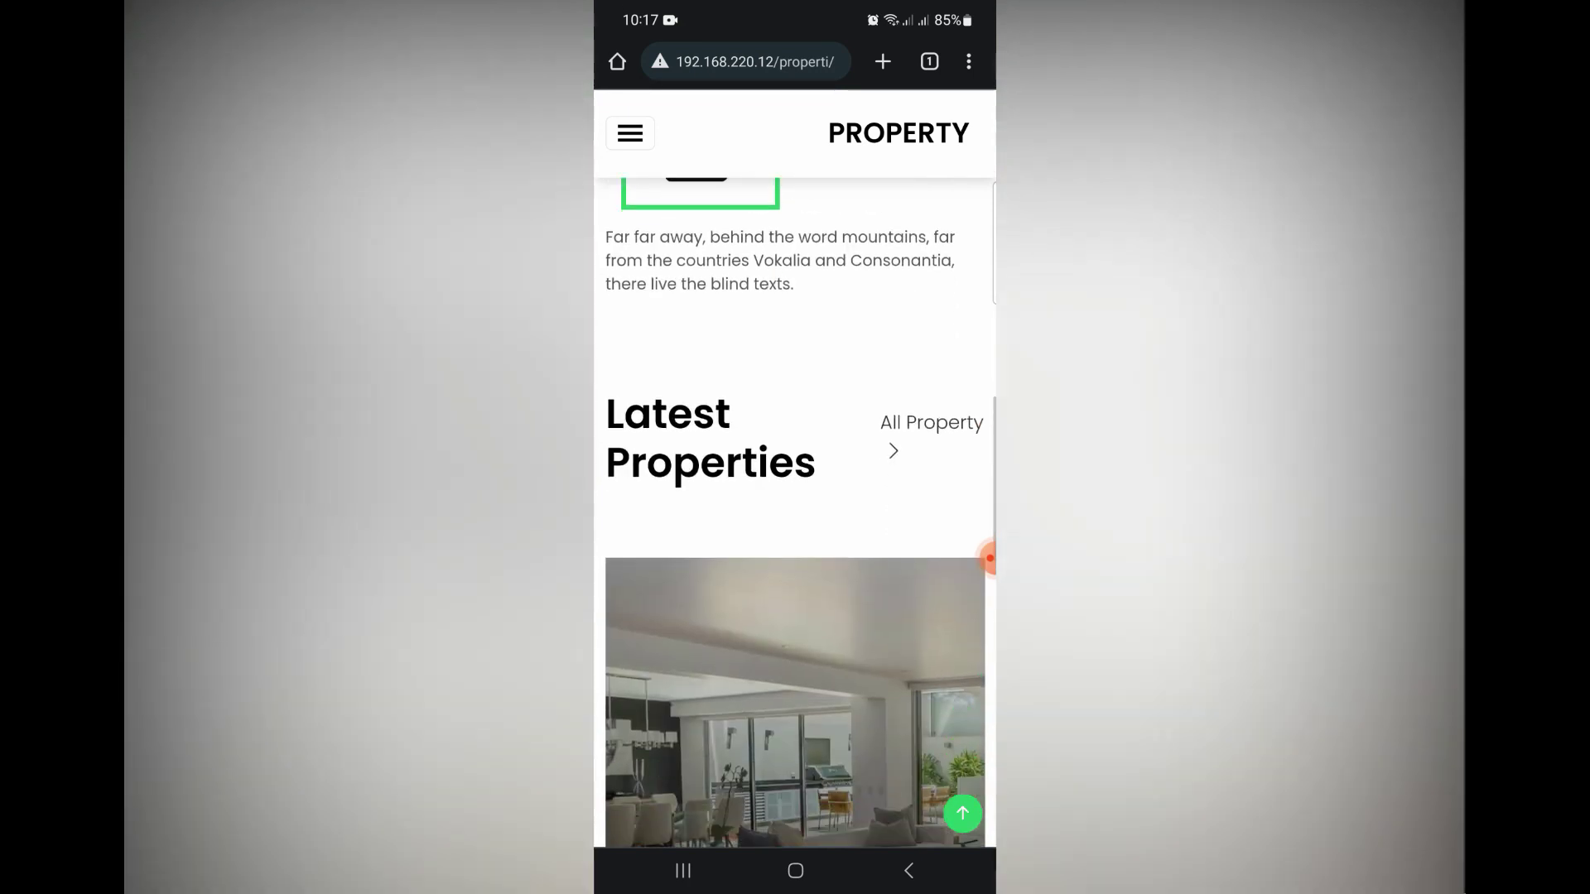
{"action": "scroll", "coordinate": [795, 496], "scroll_direction": "down", "scroll_amount": 7}
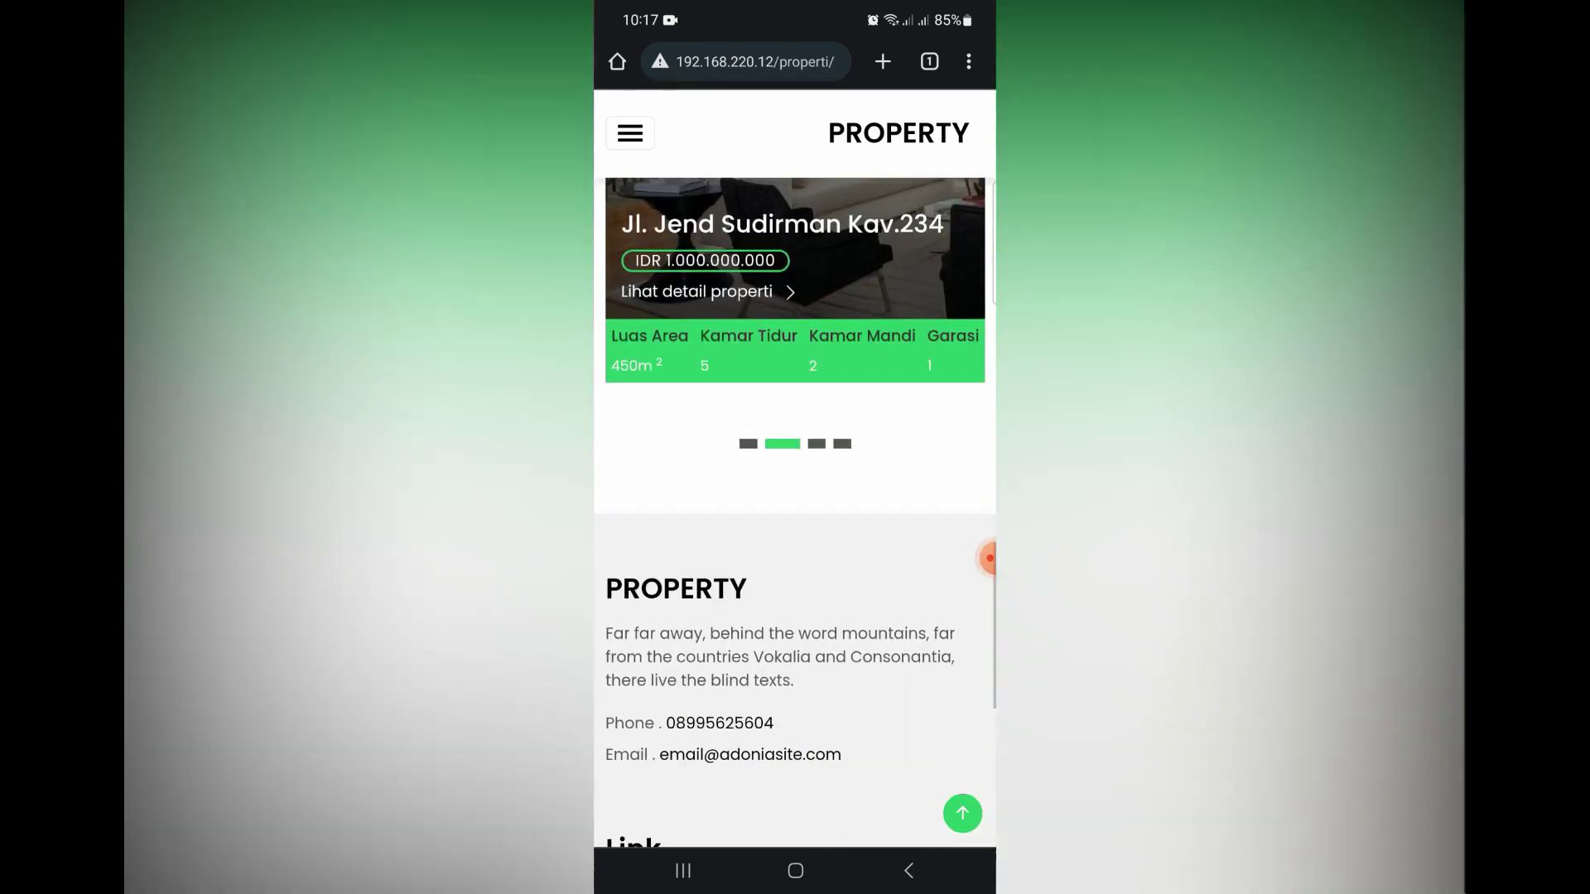